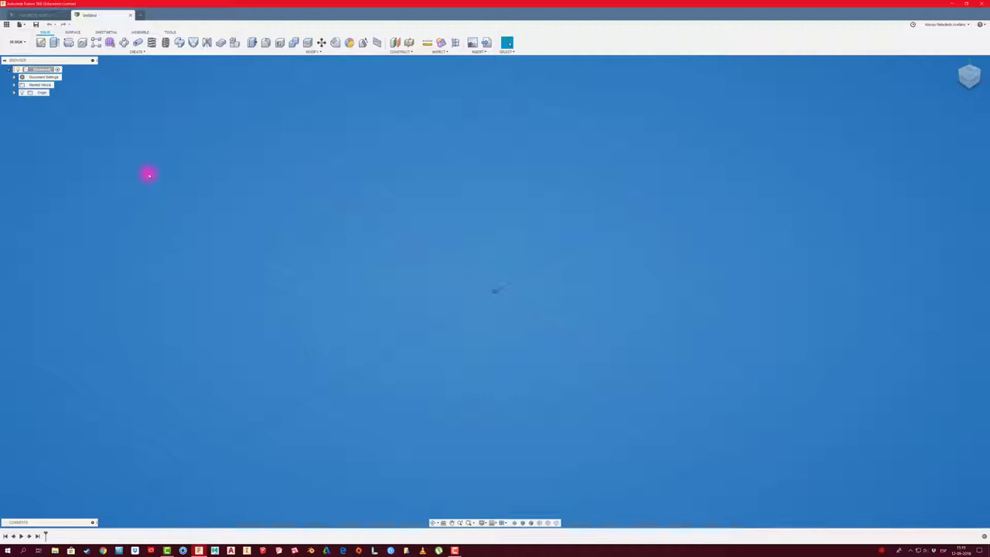
- Add a new component under the root design and start a new sketch in it
{"action": "right_click", "coordinate": [48, 70]}
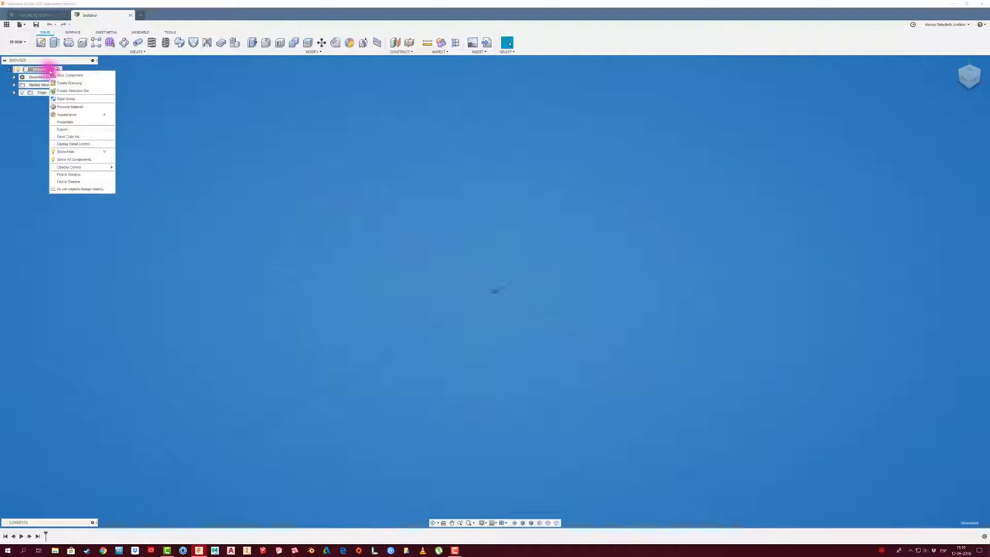
{"action": "left_click", "coordinate": [65, 98]}
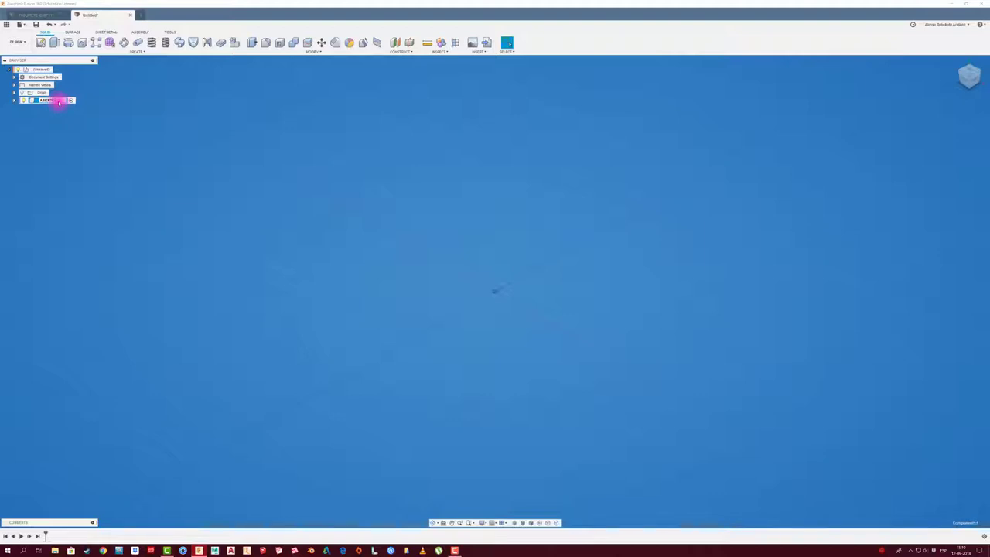
{"action": "left_click", "coordinate": [40, 42]}
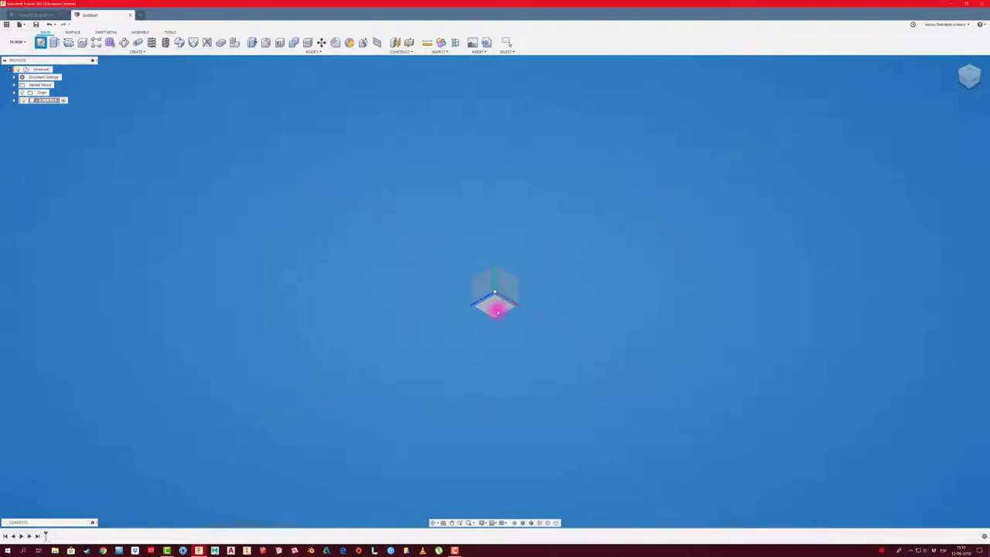
- Draw a center rectangle at the origin on the horizontal XZ ground plane
{"action": "left_click", "coordinate": [501, 312]}
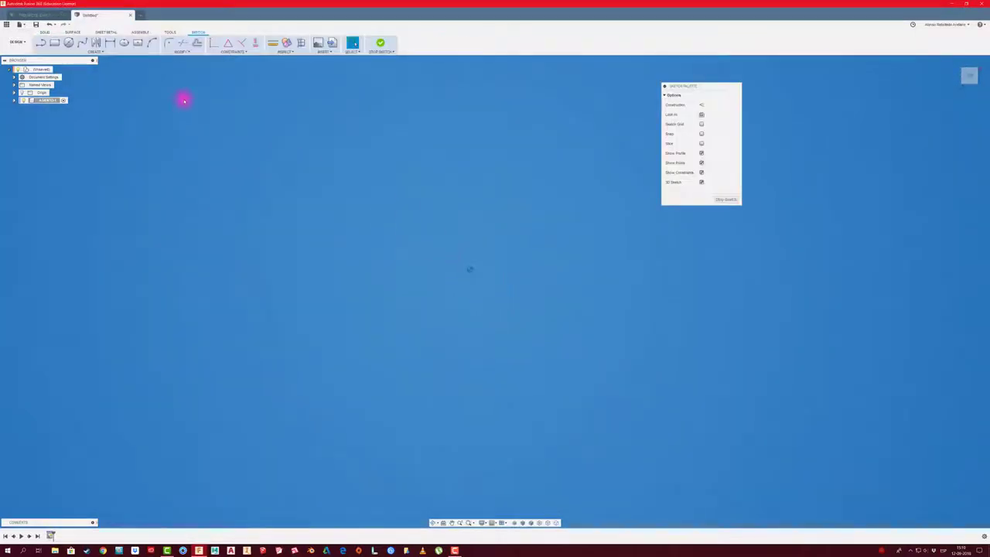
{"action": "left_click", "coordinate": [137, 42]}
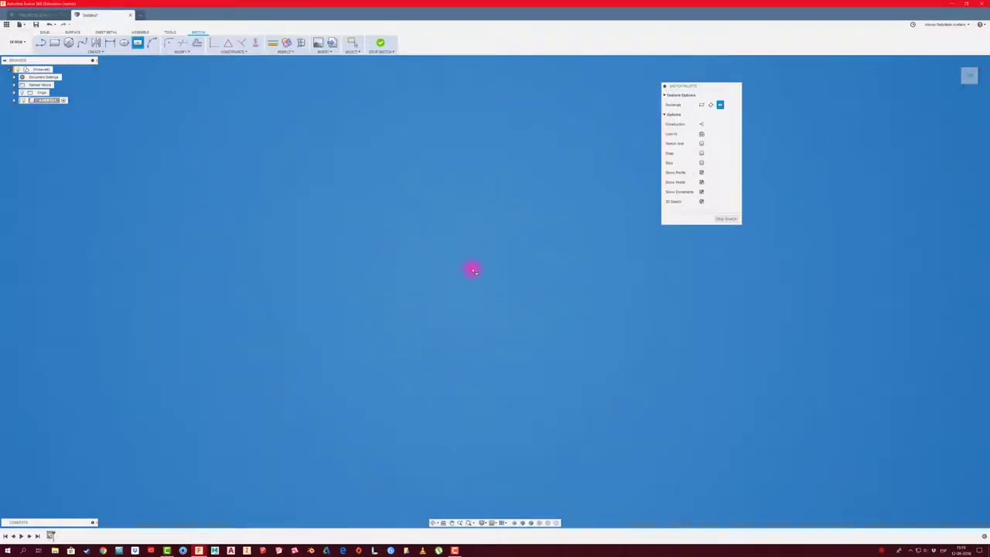
{"action": "left_click", "coordinate": [471, 269]}
{"action": "left_click", "coordinate": [595, 366]}
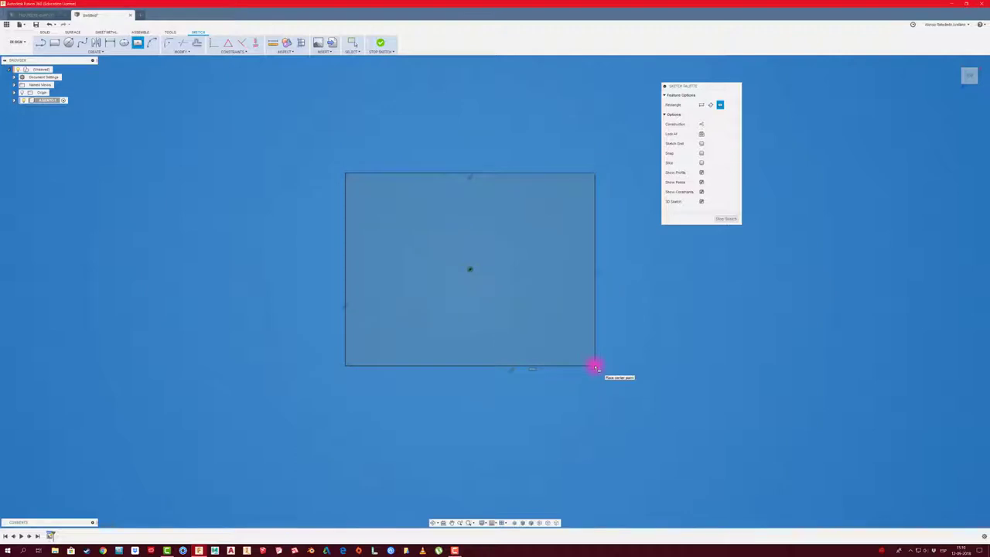
- Dimension the rectangle's width and height to 400 each, making it square
{"action": "key", "text": "d"}
{"action": "left_click", "coordinate": [570, 365]}
{"action": "left_click", "coordinate": [506, 410]}
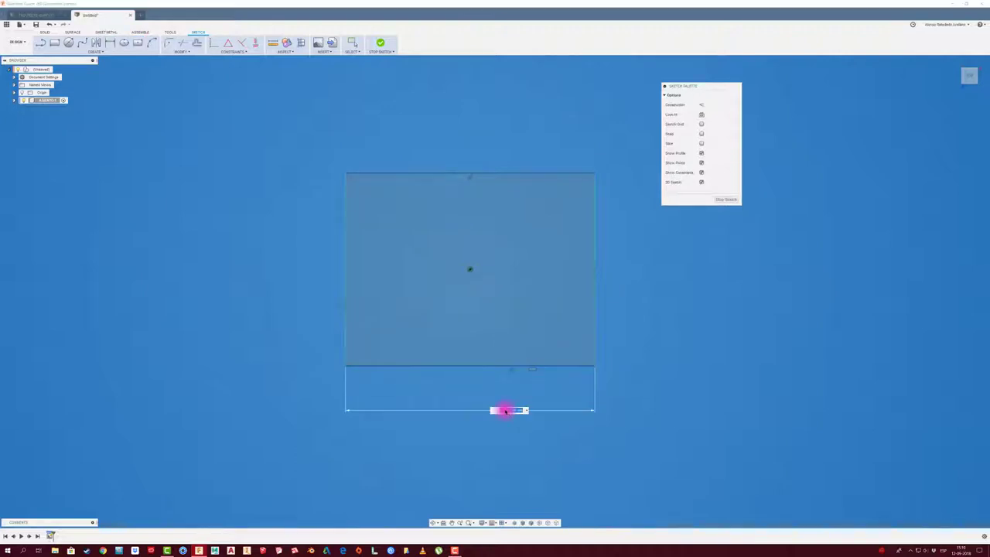
{"action": "type", "text": "400"}
{"action": "key", "text": "Return"}
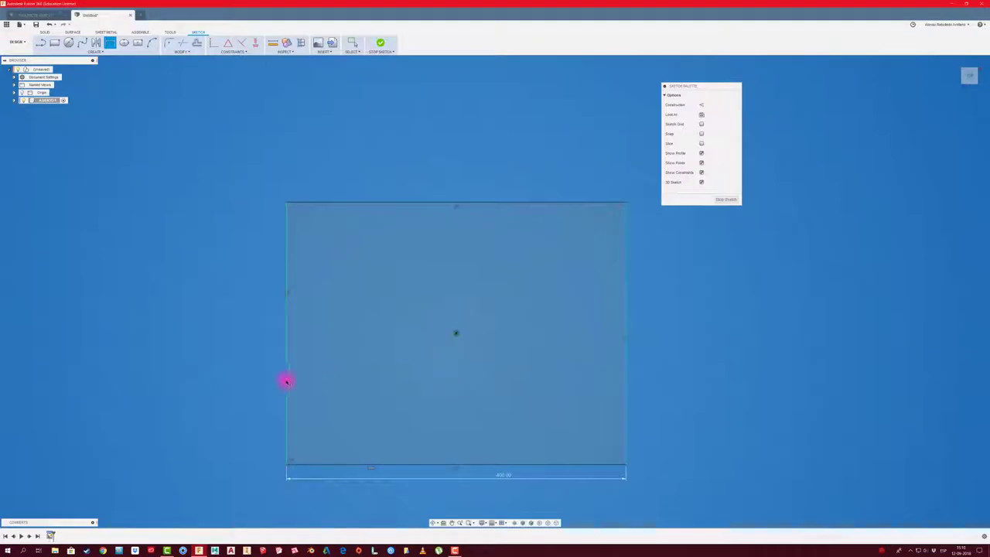
{"action": "left_click", "coordinate": [287, 381]}
{"action": "left_click", "coordinate": [227, 378]}
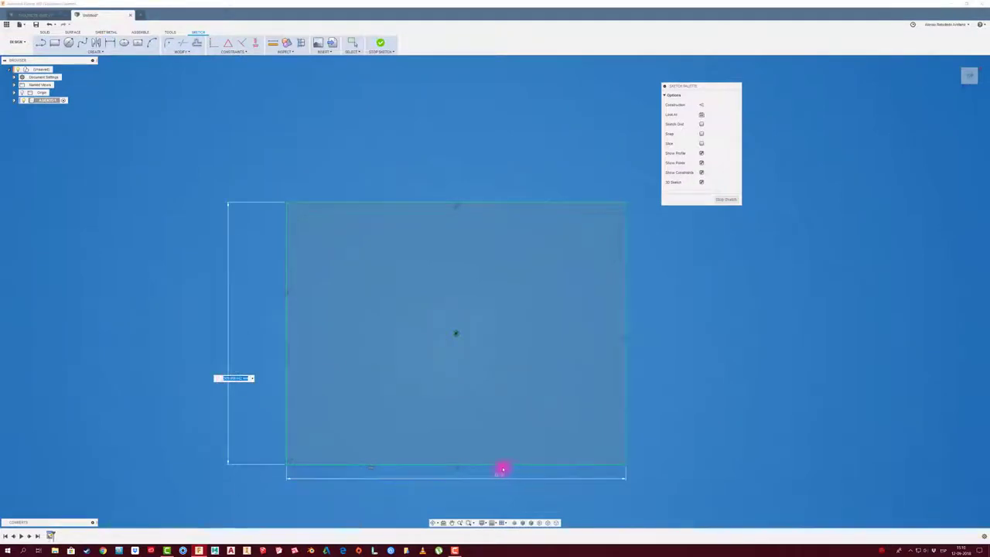
{"action": "type", "text": "30"}
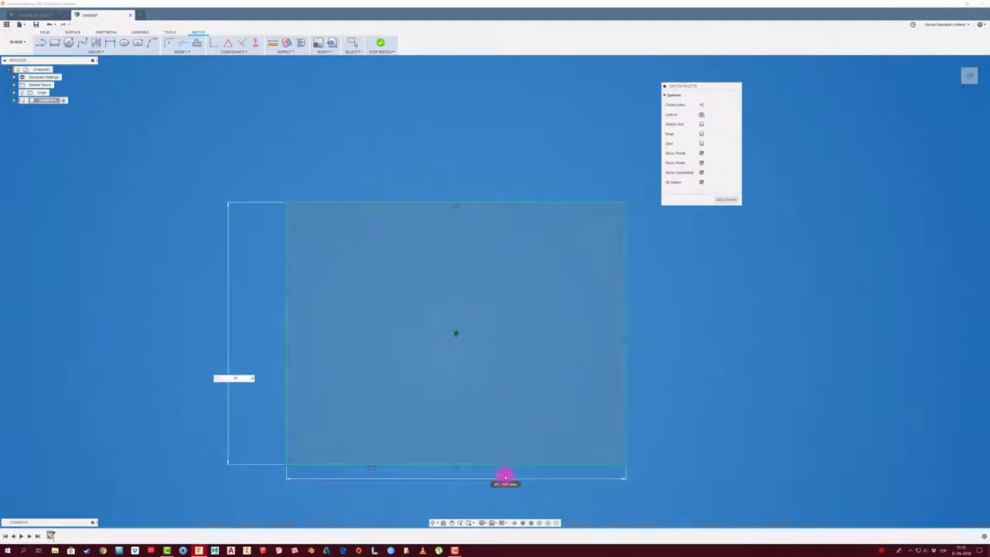
{"action": "key", "text": "Return"}
{"action": "scroll", "coordinate": [395, 340], "scroll_direction": "down", "scroll_amount": 3}
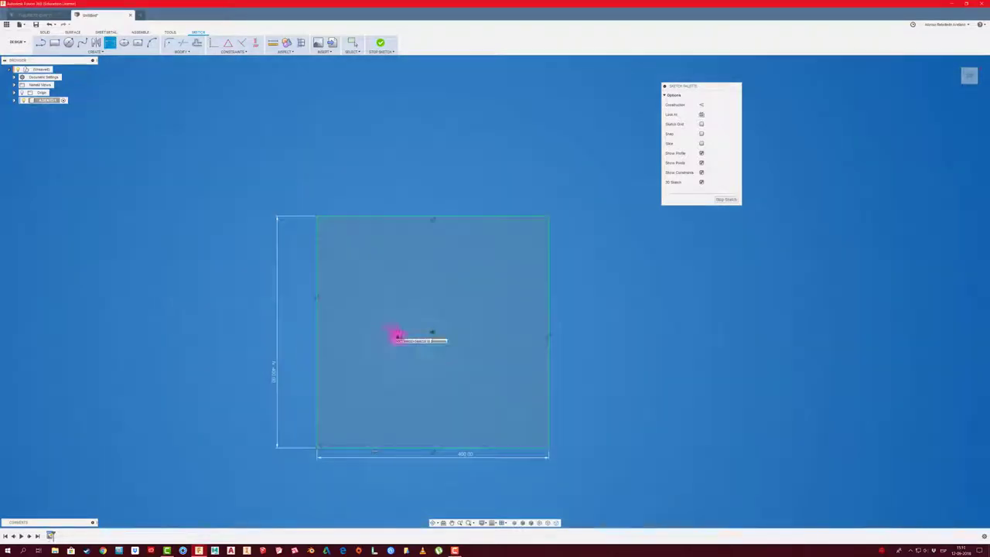
- Extrude the 400 × 400 square profile upward into a thin solid slab
{"action": "key", "text": "r"}
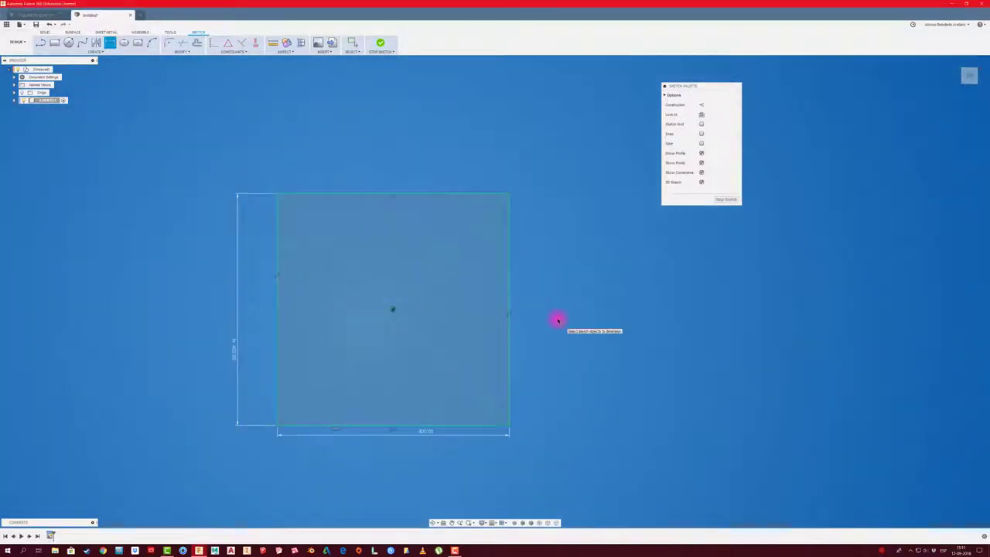
{"action": "key", "text": "e"}
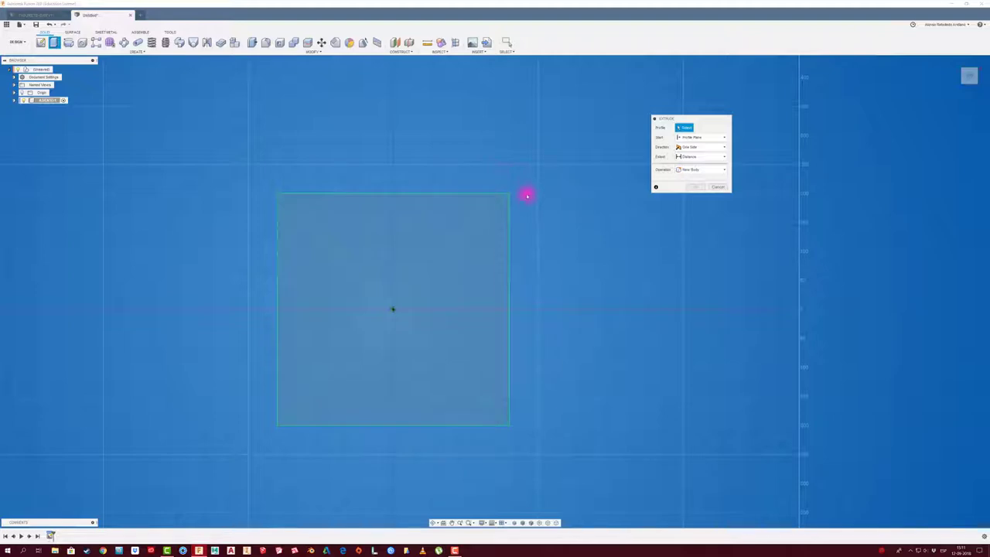
{"action": "mouse_move", "coordinate": [526, 195]}
{"action": "middle_mouse_down", "text": "shift"}
{"action": "mouse_move", "coordinate": [493, 198]}
{"action": "mouse_move", "coordinate": [418, 163]}
{"action": "middle_mouse_up", "text": "shift"}
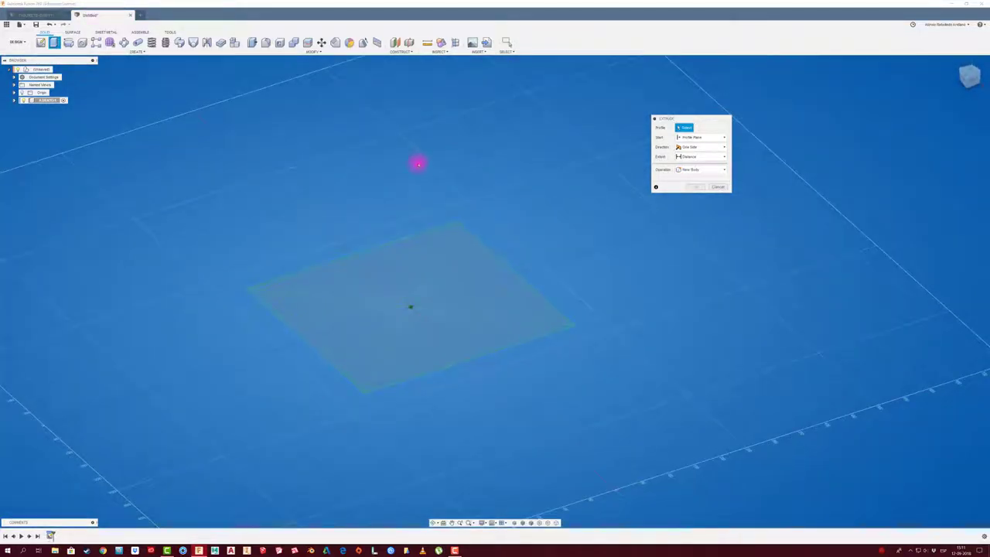
{"action": "left_click", "coordinate": [419, 271]}
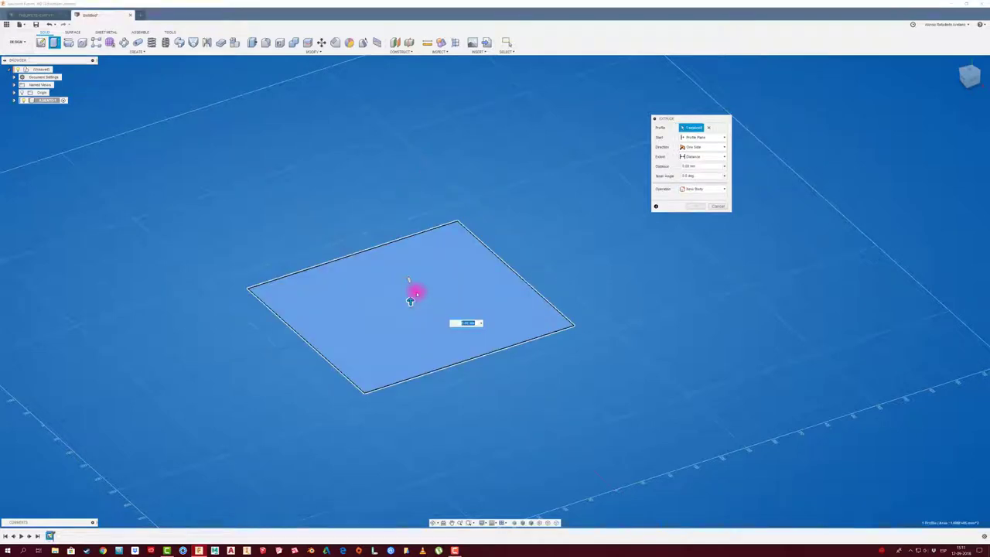
{"action": "left_click_drag", "start_coordinate": [410, 302], "coordinate": [409, 275]}
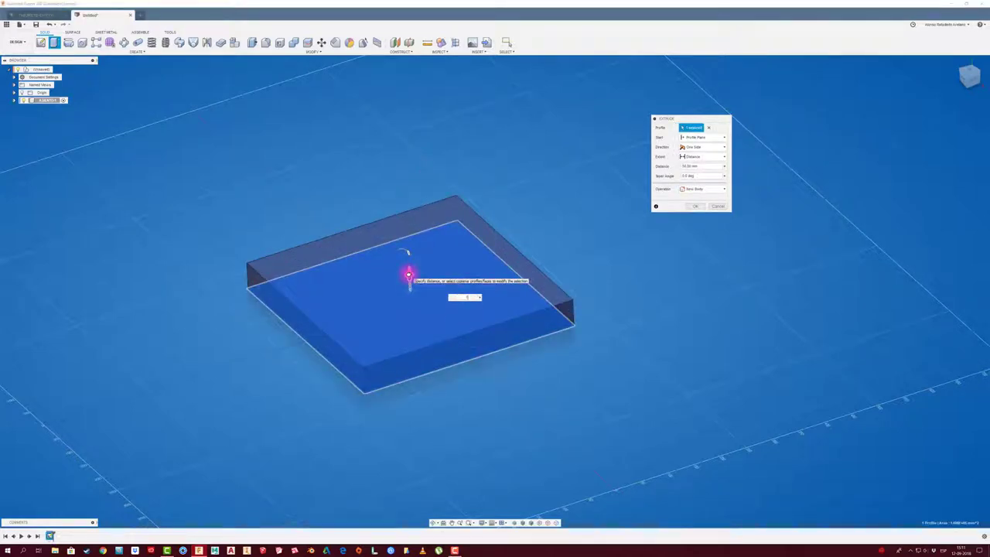
{"action": "key", "text": "Return"}
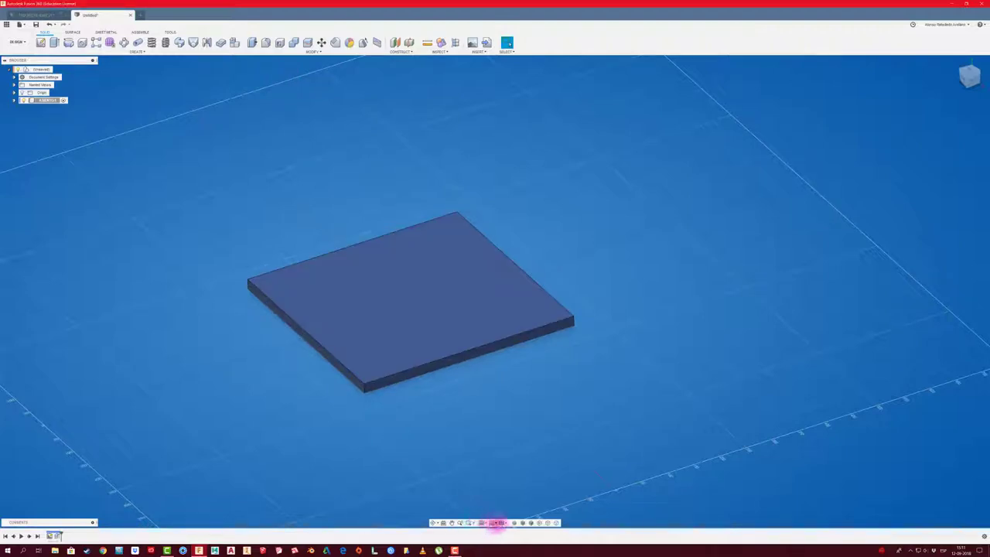
- Switch the camera to perspective and frame the slab in a larger view
{"action": "left_click", "coordinate": [483, 523]}
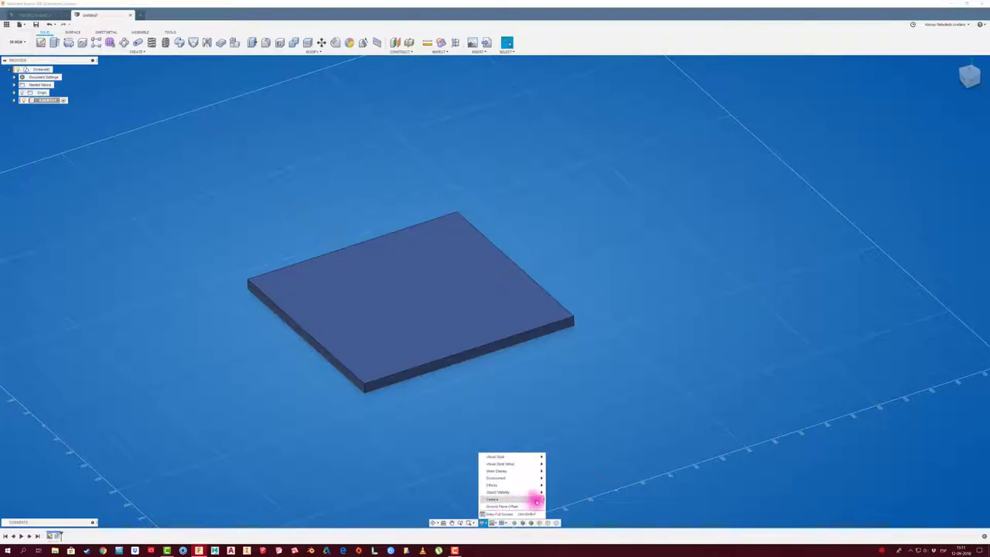
{"action": "mouse_move", "coordinate": [511, 499]}
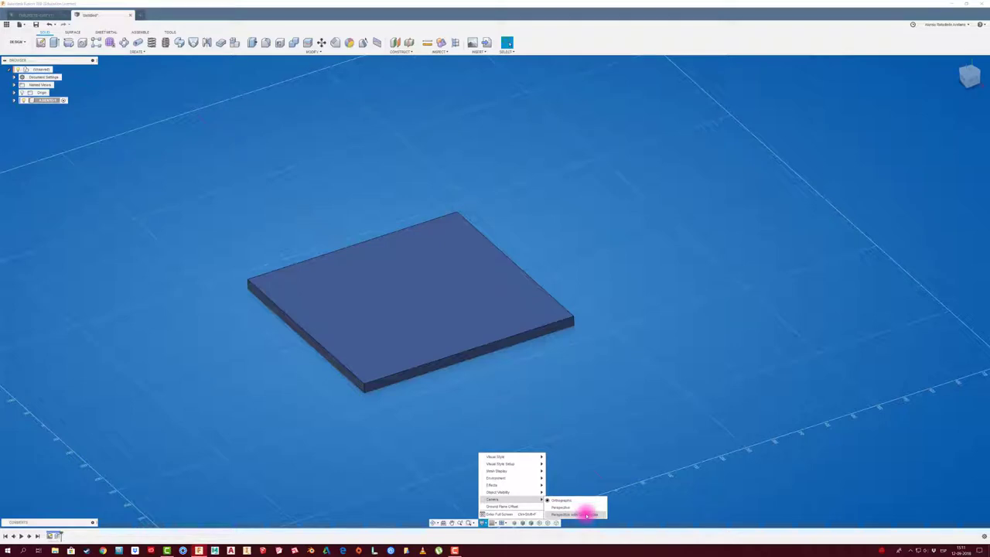
{"action": "left_click", "coordinate": [587, 515]}
{"action": "mouse_move", "coordinate": [362, 407]}
{"action": "middle_mouse_down", "text": "shift"}
{"action": "mouse_move", "coordinate": [227, 139]}
{"action": "mouse_move", "coordinate": [258, 68]}
{"action": "middle_mouse_up", "text": "shift"}
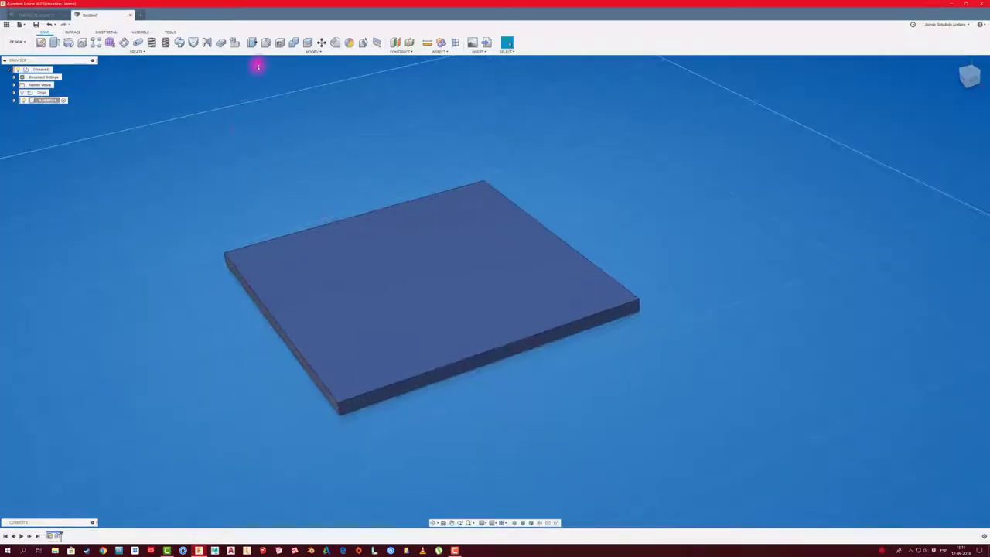
- Fillet the slab's four vertical corner edges with a 40 mm radius
{"action": "left_click", "coordinate": [265, 43]}
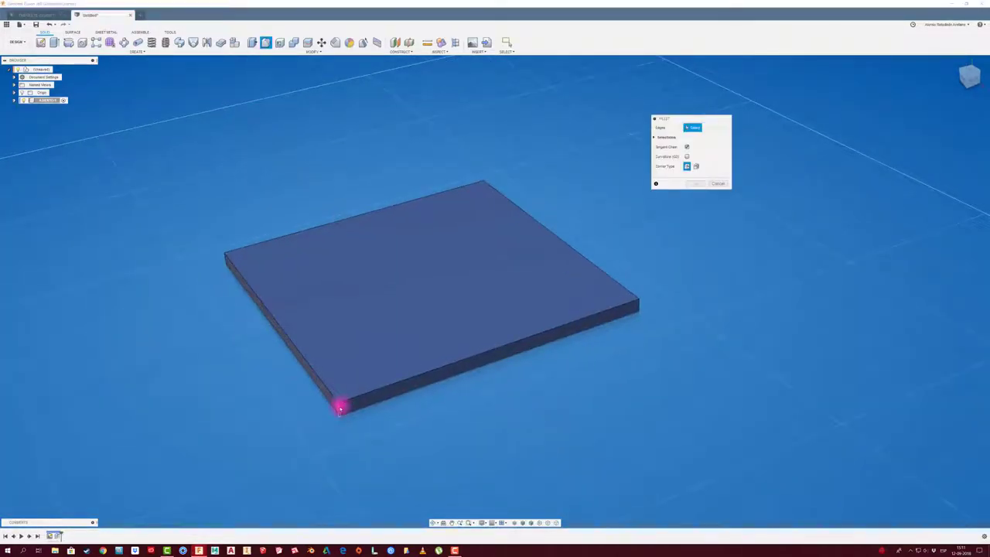
{"action": "left_click", "coordinate": [339, 408]}
{"action": "left_click", "coordinate": [237, 257]}
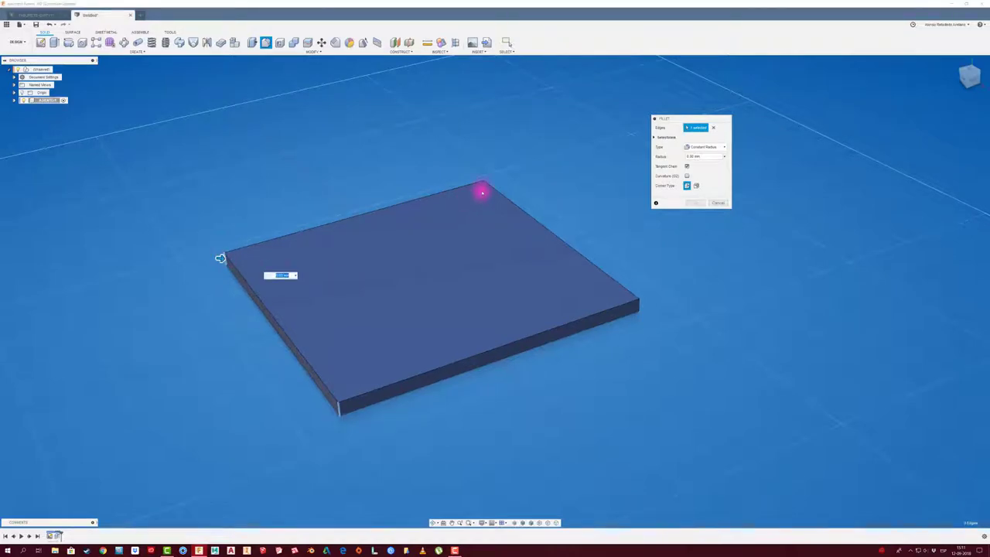
{"action": "left_click", "coordinate": [482, 187]}
{"action": "left_click", "coordinate": [639, 307]}
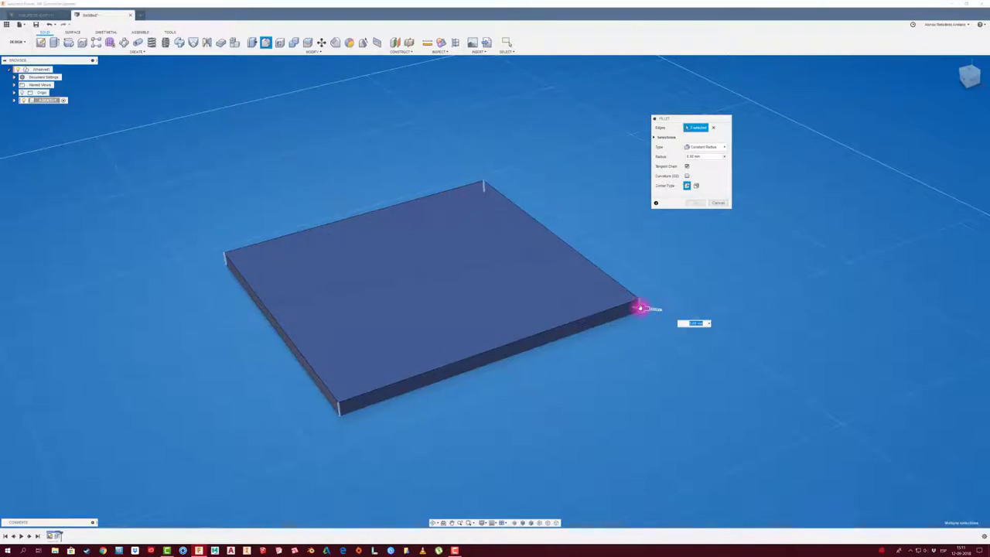
{"action": "type", "text": "10"}
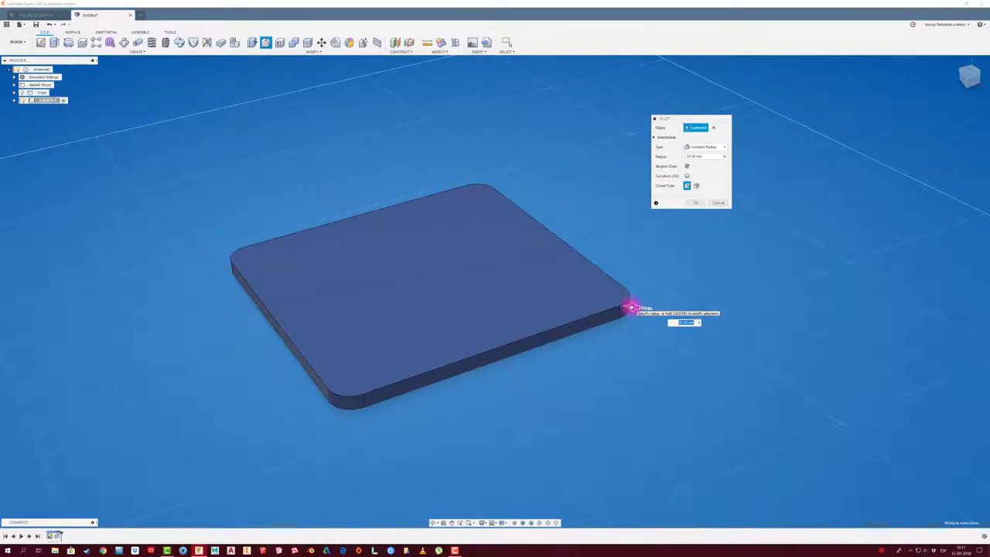
{"action": "type", "text": "40"}
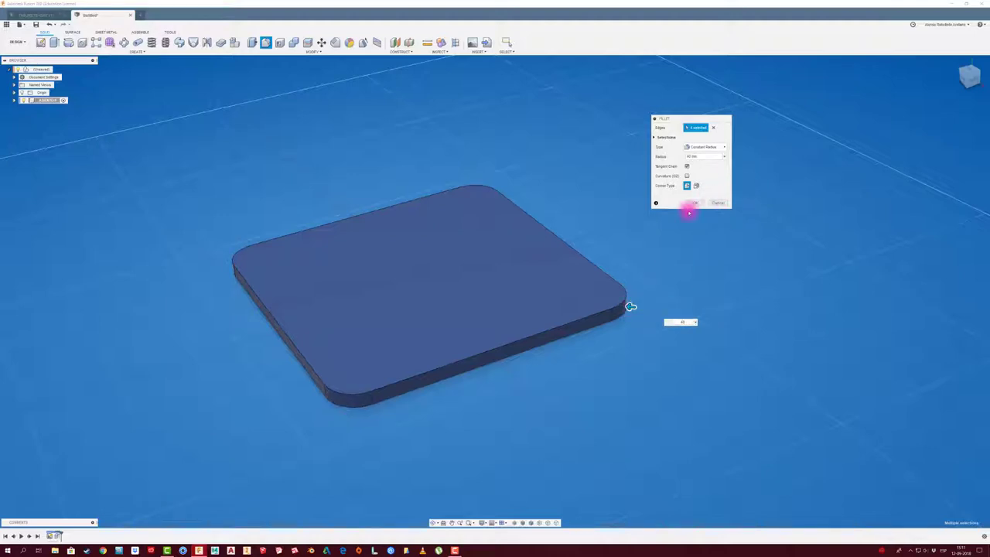
{"action": "left_click", "coordinate": [695, 203]}
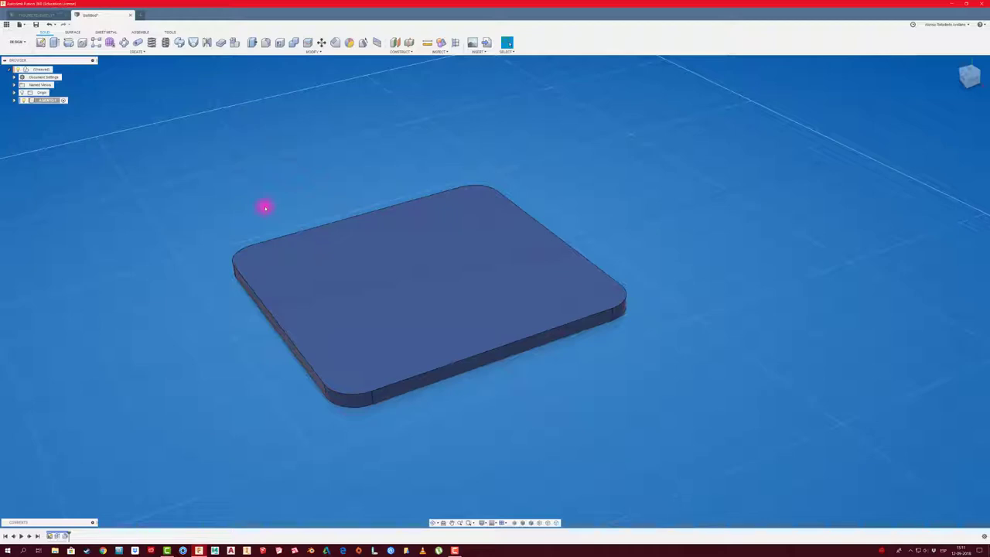
- Select the slab body and its top face, then add a second component to the design
{"action": "right_click", "coordinate": [50, 100]}
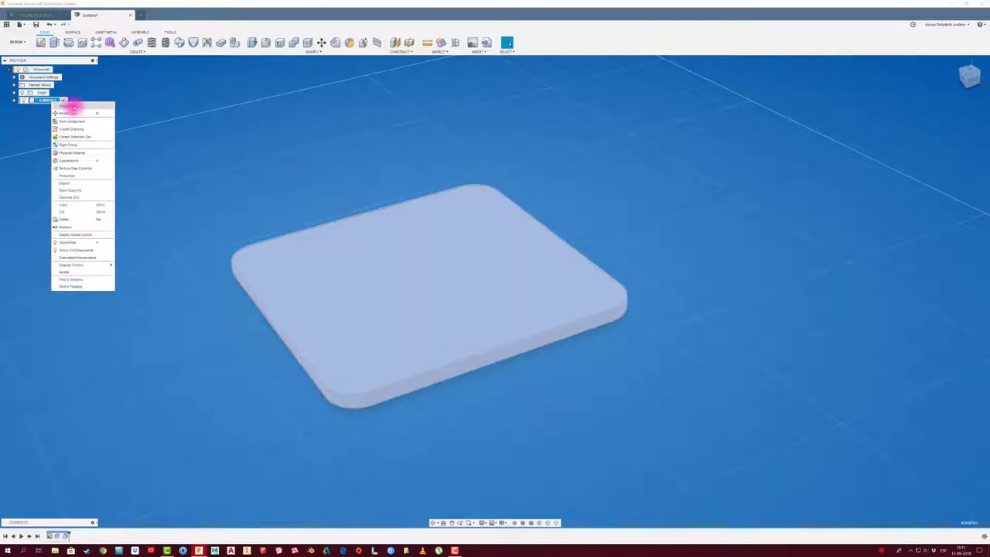
{"action": "left_click", "coordinate": [348, 283]}
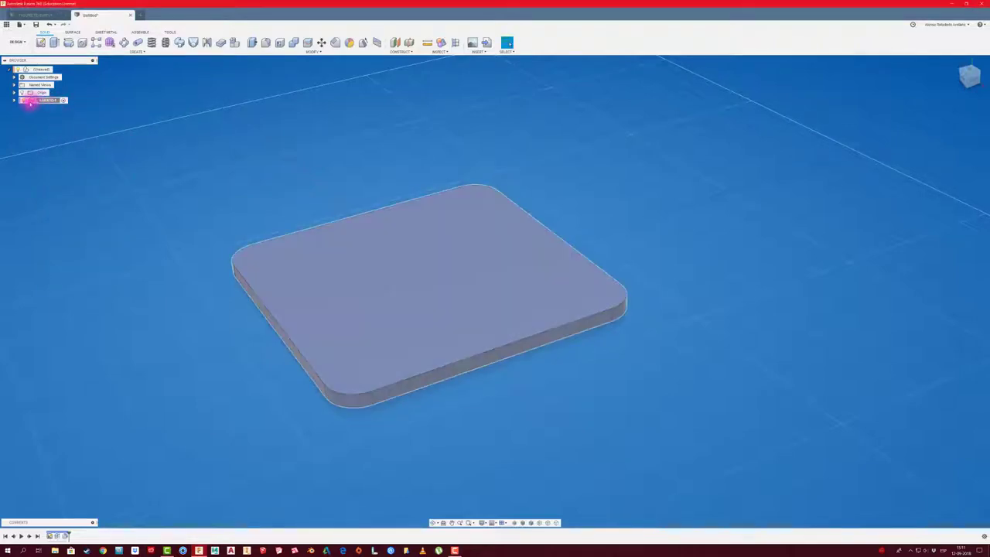
{"action": "left_click", "coordinate": [31, 101]}
{"action": "left_click", "coordinate": [289, 240]}
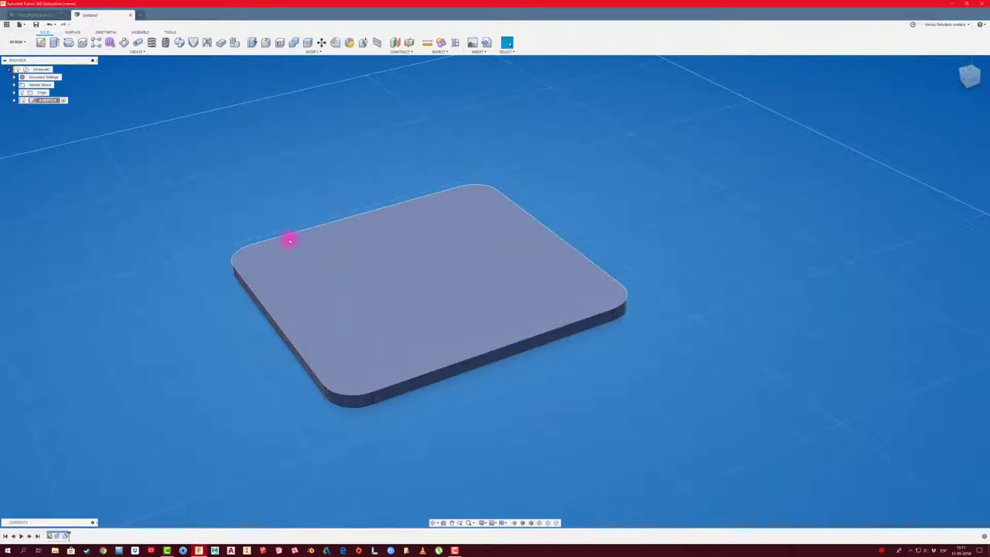
{"action": "right_click", "coordinate": [40, 70]}
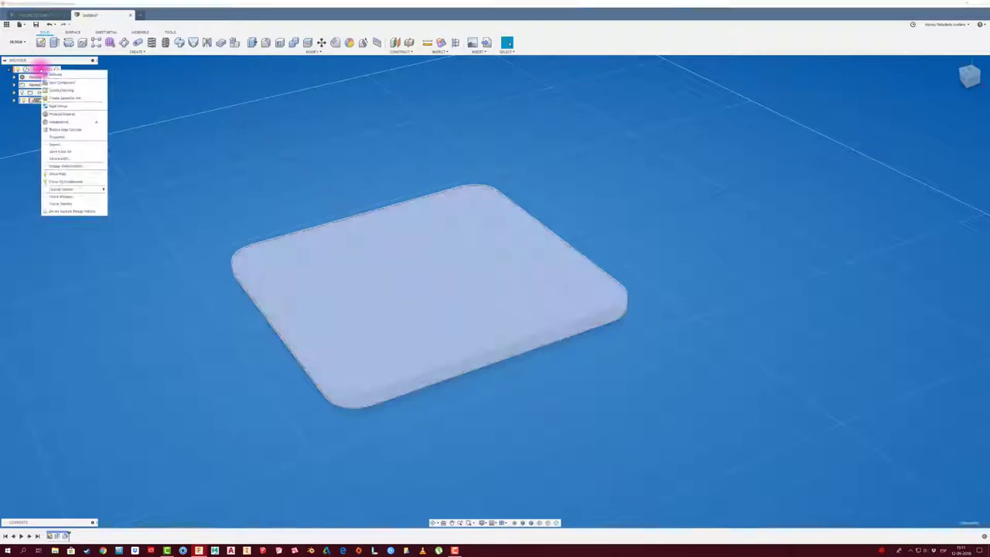
{"action": "left_click", "coordinate": [64, 82]}
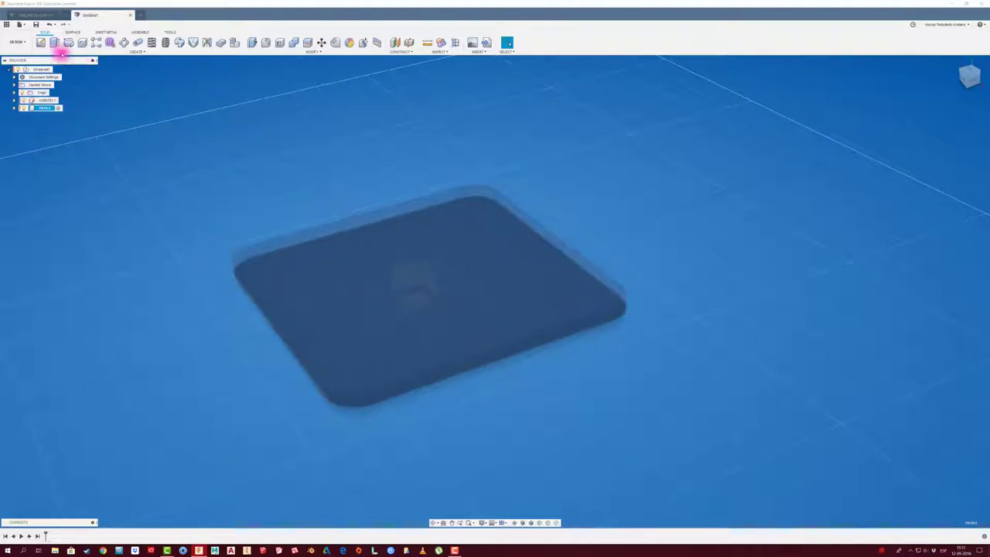
- Start a sketch on the vertical plane through the seat with Slice enabled
{"action": "left_click", "coordinate": [40, 42]}
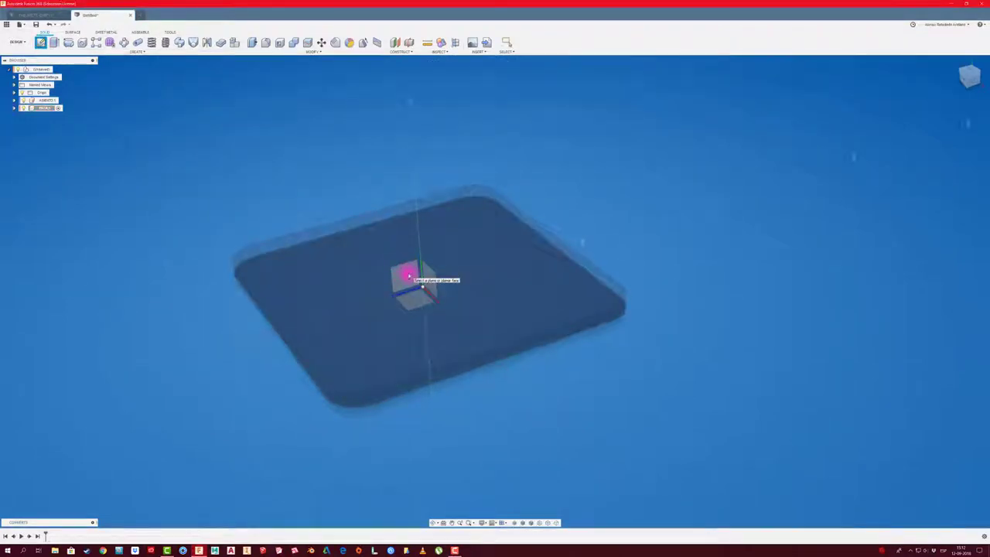
{"action": "left_click", "coordinate": [409, 273]}
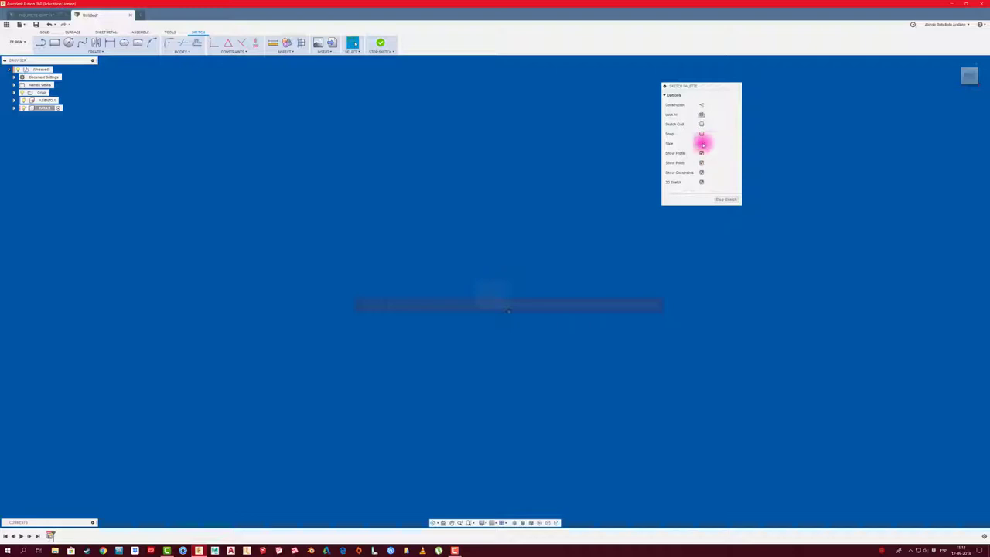
{"action": "left_click", "coordinate": [702, 144]}
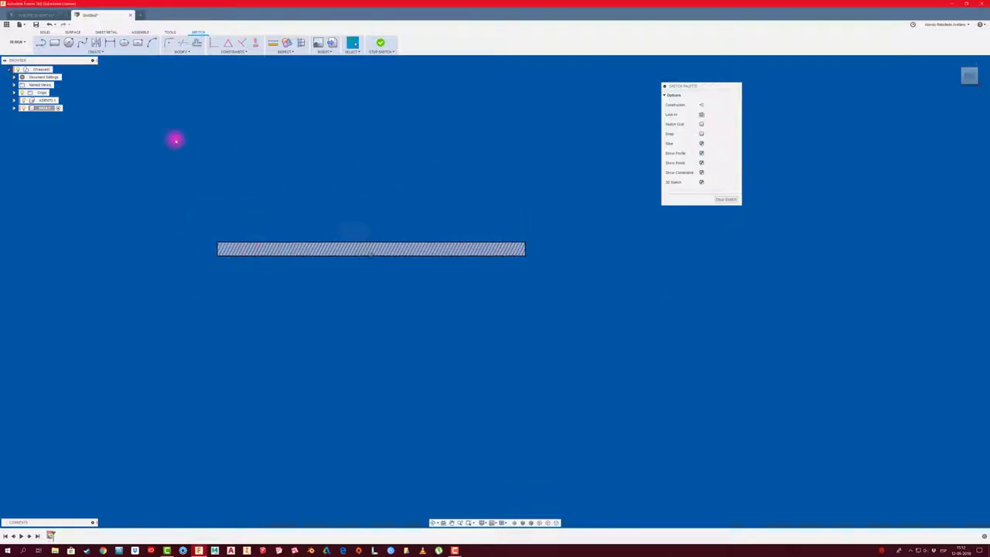
- Draw a 150 mm line from the seat section's corner
{"action": "left_click", "coordinate": [41, 42]}
{"action": "scroll", "coordinate": [209, 287], "scroll_direction": "up", "scroll_amount": 3}
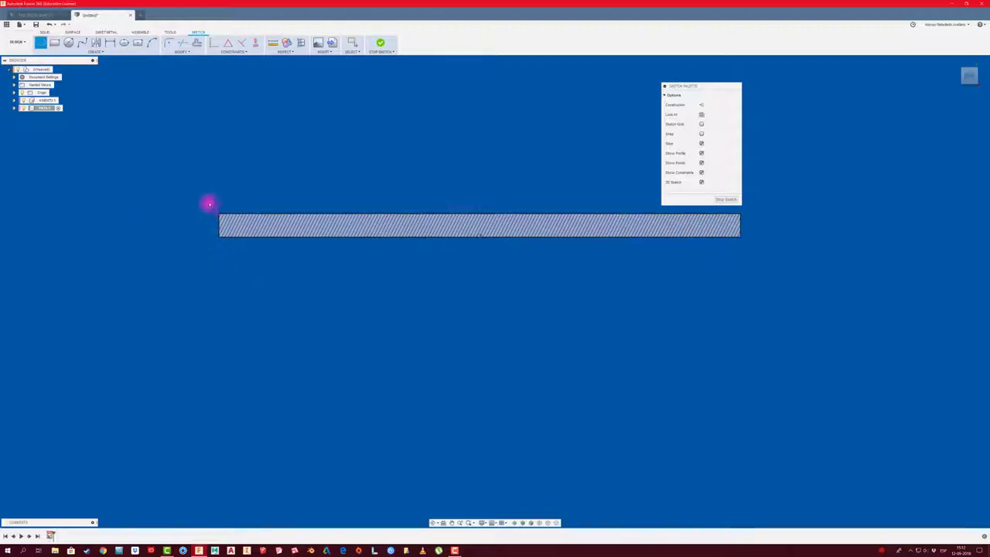
{"action": "left_click", "coordinate": [221, 215]}
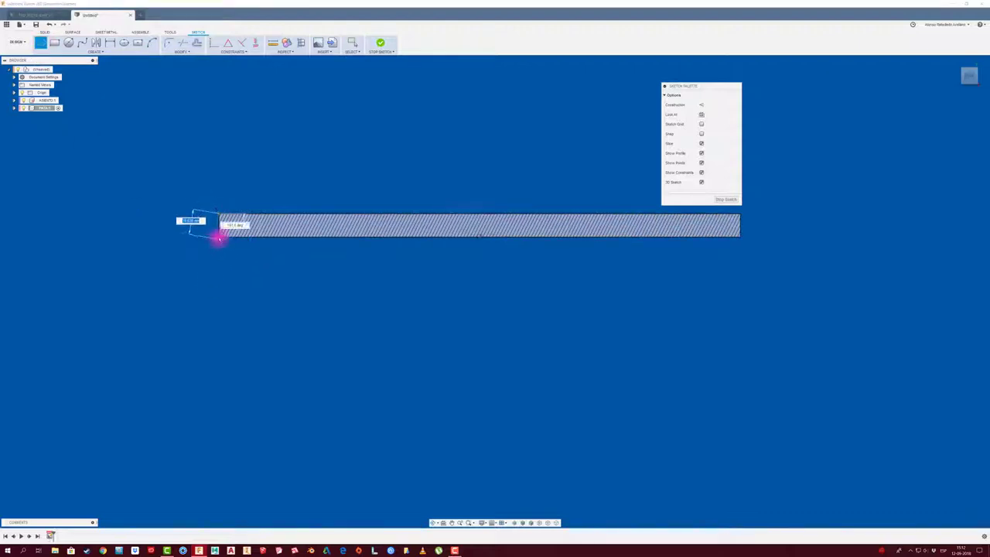
{"action": "left_click", "coordinate": [213, 264]}
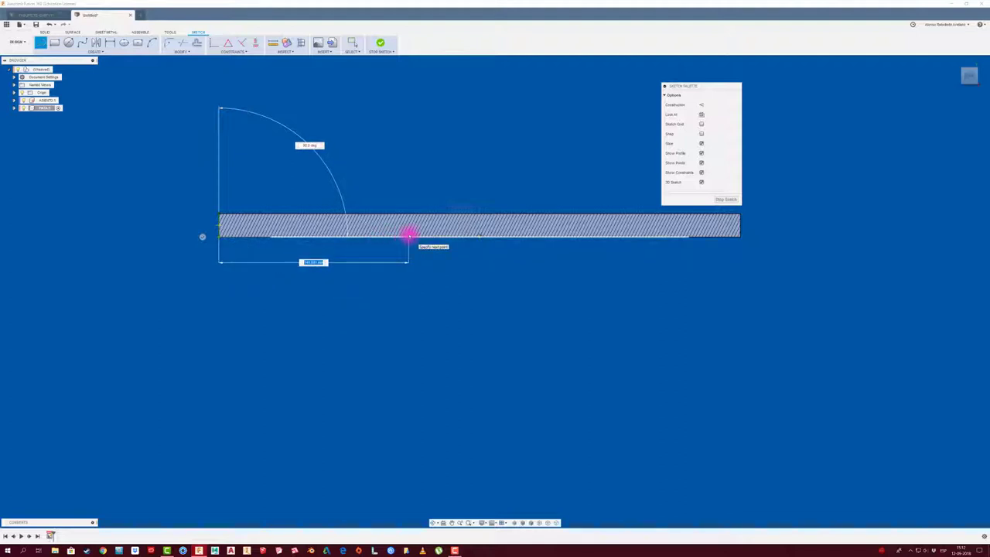
{"action": "type", "text": "150"}
{"action": "key", "text": "Return"}
{"action": "key", "text": "Escape"}
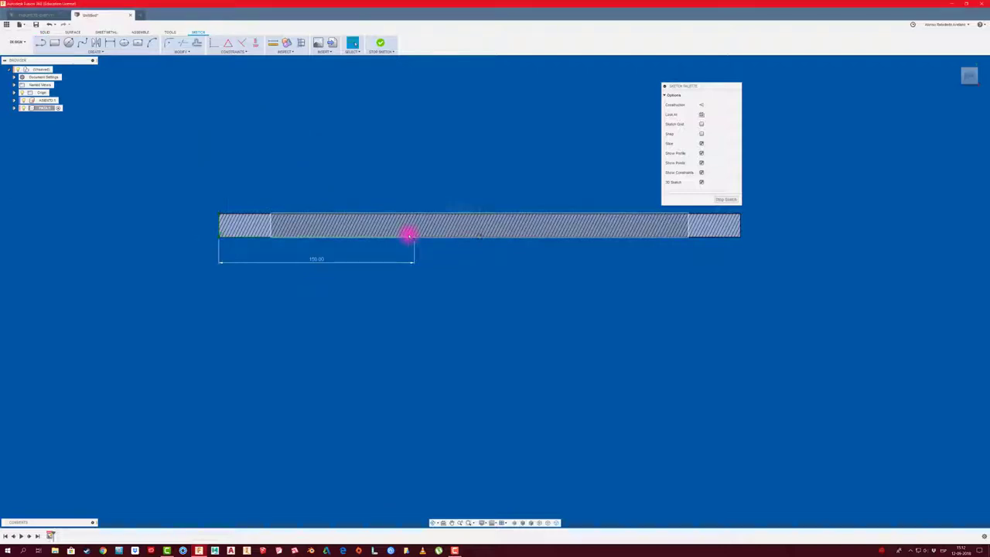
- Add a 20 mm vertical line at the 150 mm line's endpoint
{"action": "left_click", "coordinate": [40, 42]}
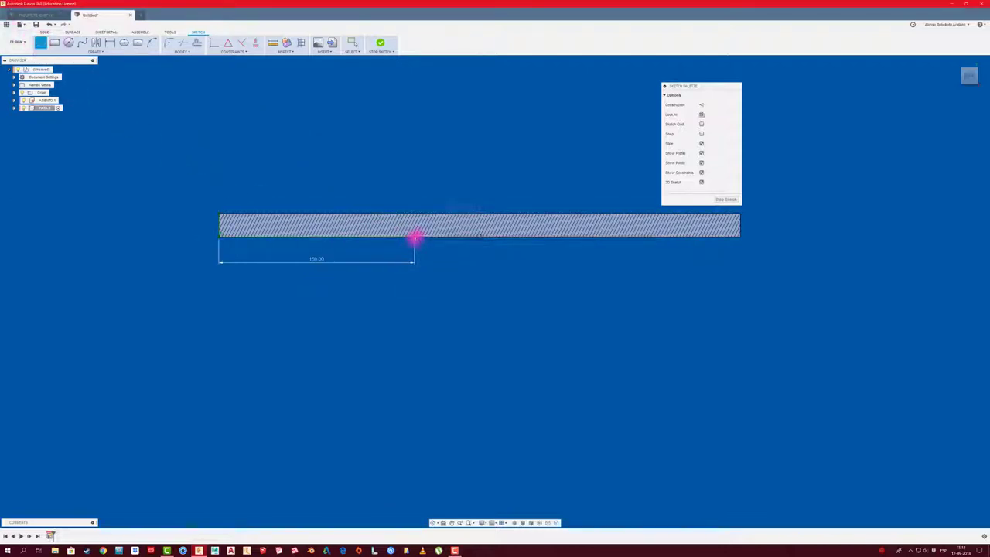
{"action": "left_click", "coordinate": [415, 238]}
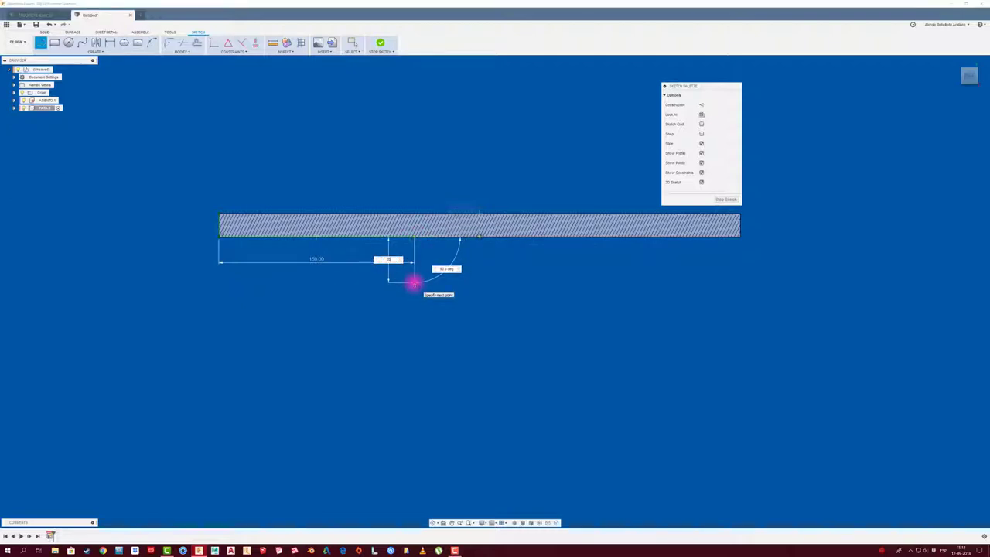
{"action": "key", "text": "Return"}
{"action": "key", "text": "Escape"}
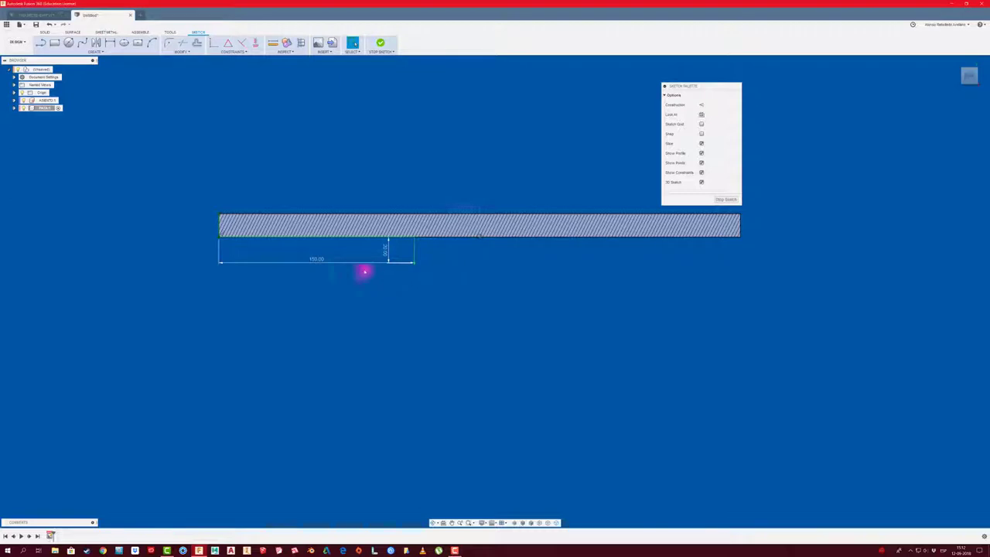
- Draw a 40 mm vertical line downward, then a bottom line running far left
{"action": "left_click", "coordinate": [43, 43]}
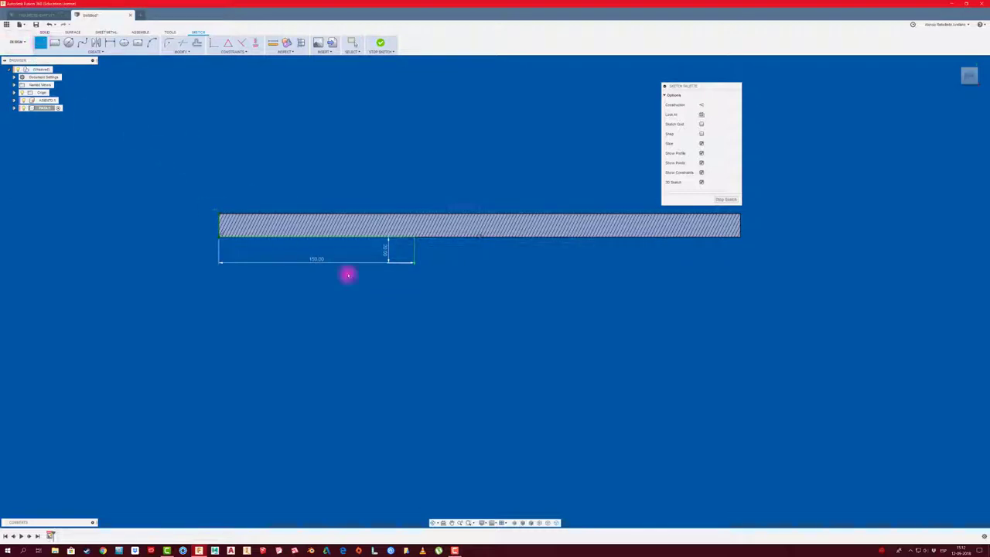
{"action": "mouse_move", "coordinate": [415, 265]}
{"action": "left_mouse_down"}
{"action": "mouse_move", "coordinate": [415, 321]}
{"action": "mouse_move", "coordinate": [437, 297]}
{"action": "mouse_move", "coordinate": [415, 318]}
{"action": "left_mouse_up"}
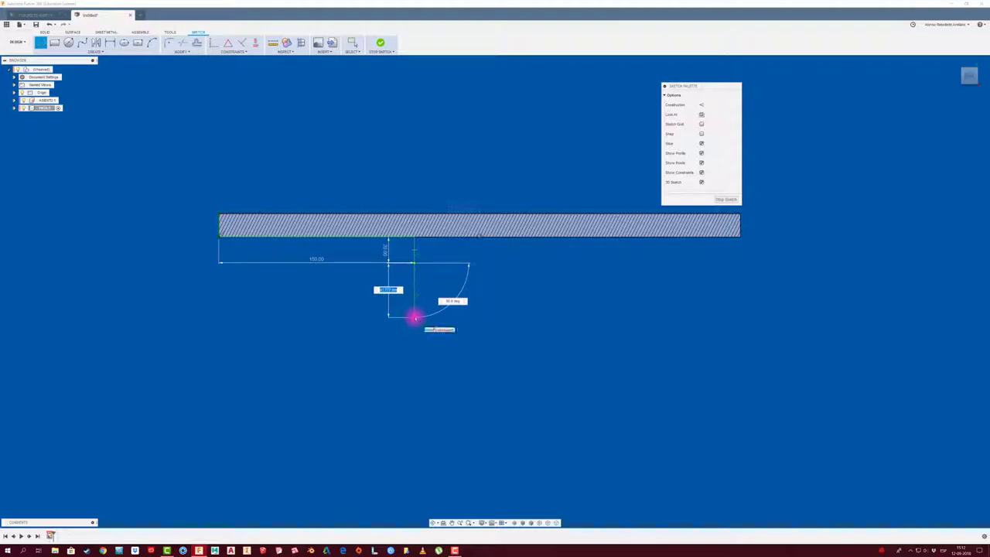
{"action": "key", "text": "Escape"}
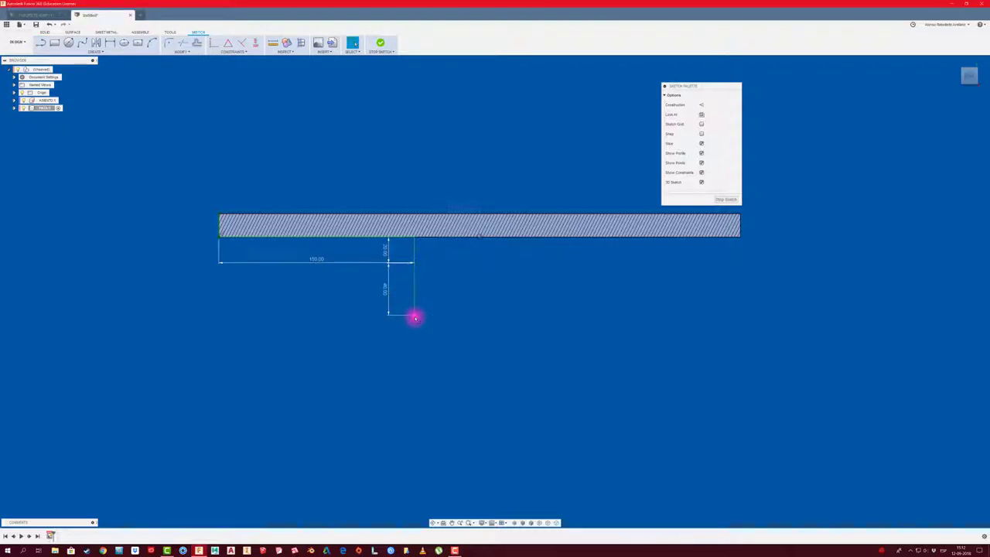
{"action": "key", "text": "l"}
{"action": "left_click", "coordinate": [415, 315]}
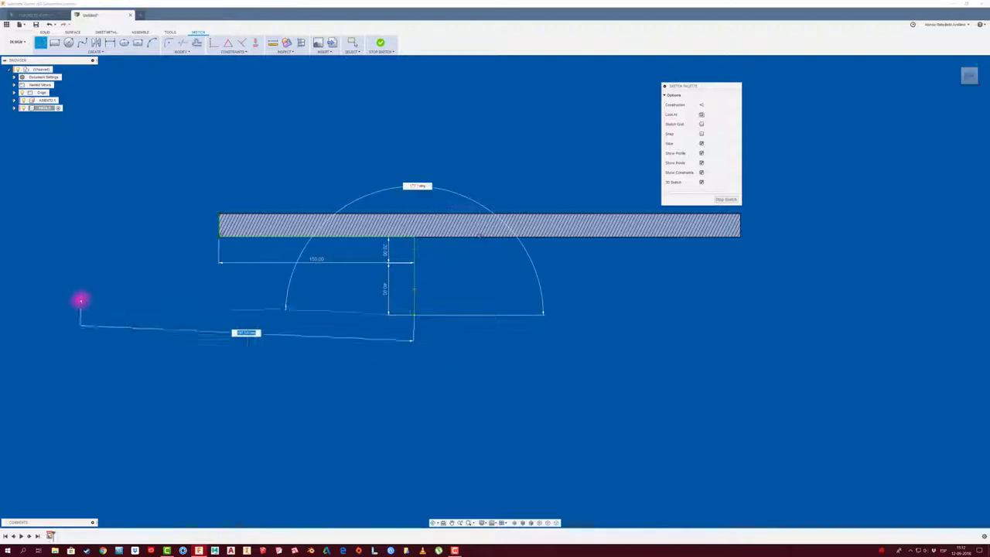
{"action": "left_click", "coordinate": [81, 317]}
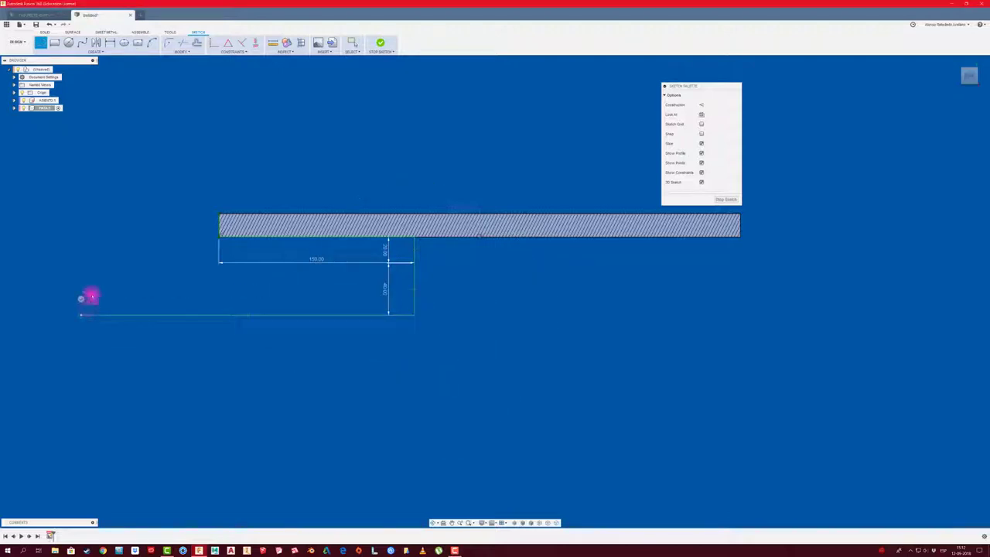
{"action": "key", "text": "Escape"}
- Place a circle centred on the seat's corner and attempt an arc from it
{"action": "scroll", "coordinate": [225, 223], "scroll_direction": "up", "scroll_amount": 3}
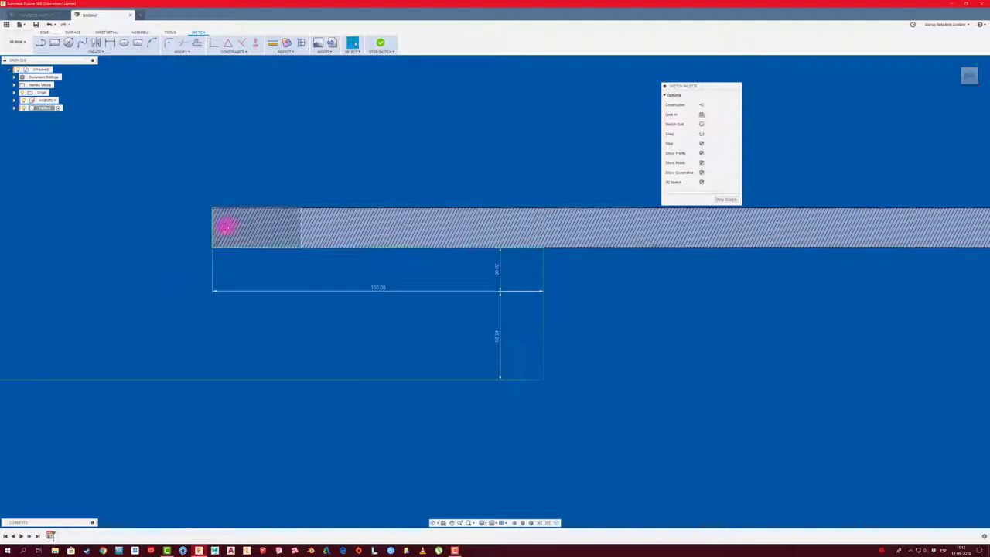
{"action": "left_click", "coordinate": [68, 42]}
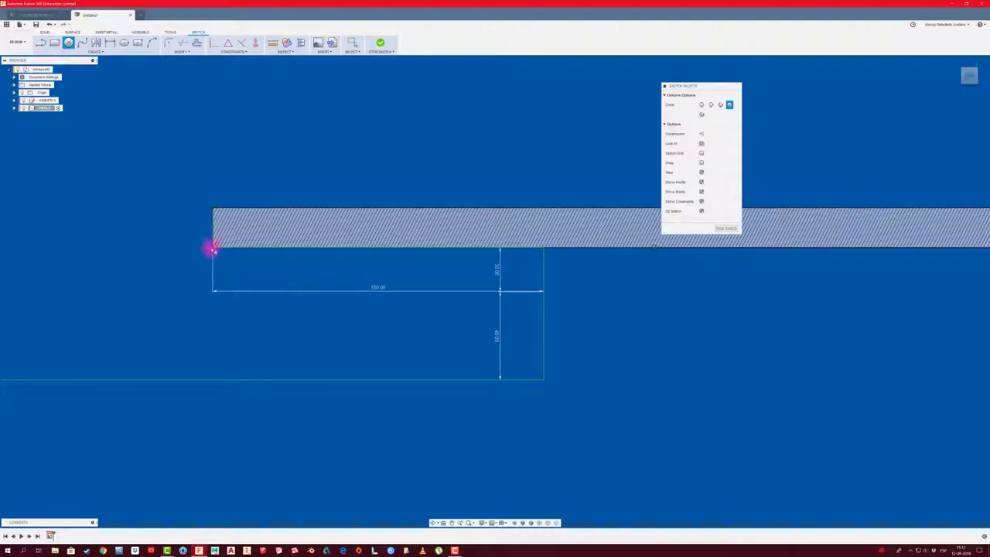
{"action": "left_click", "coordinate": [213, 248]}
{"action": "scroll", "coordinate": [128, 236], "scroll_direction": "down", "scroll_amount": 2}
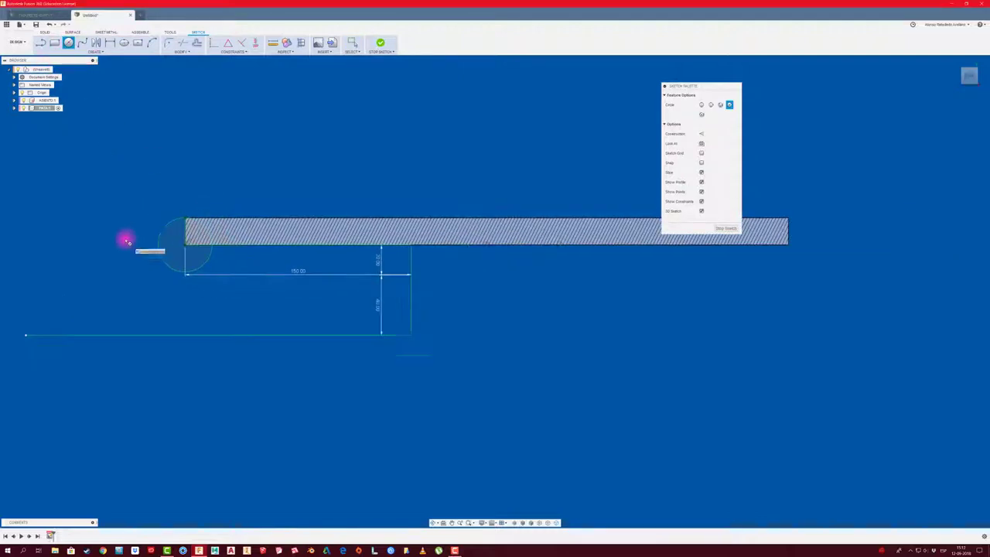
{"action": "middle_click_drag", "start_coordinate": [127, 236], "coordinate": [194, 214]}
{"action": "scroll", "coordinate": [190, 219], "scroll_direction": "down", "scroll_amount": 1}
{"action": "left_click", "coordinate": [40, 42]}
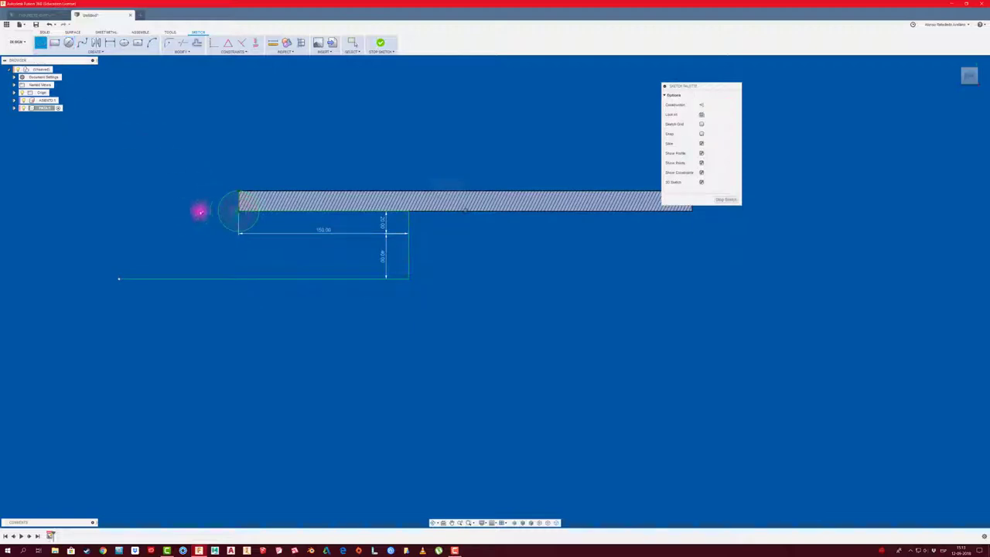
{"action": "left_click_drag", "start_coordinate": [219, 211], "coordinate": [219, 279]}
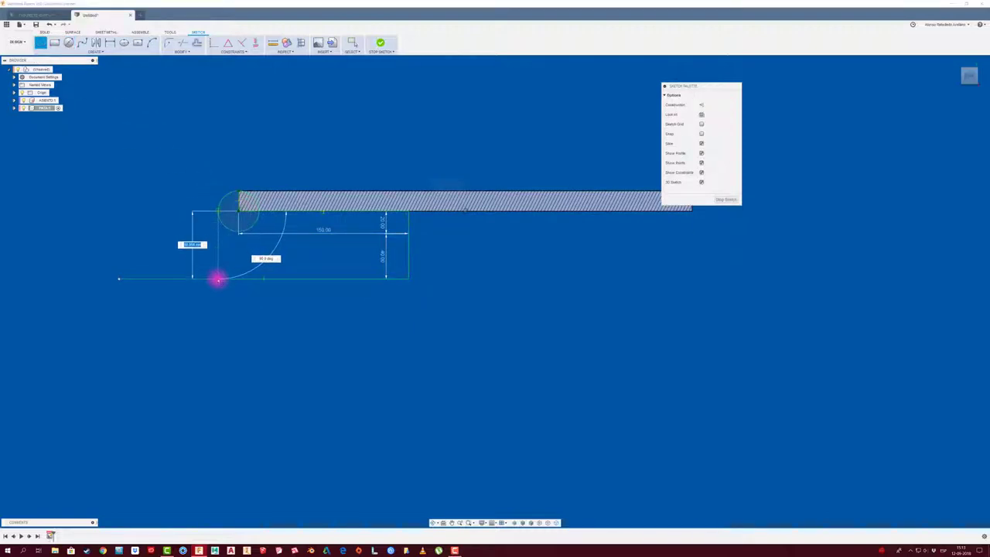
{"action": "key", "text": "Escape"}
- Trim off the overhanging part of the bottom line
{"action": "right_click", "coordinate": [177, 198]}
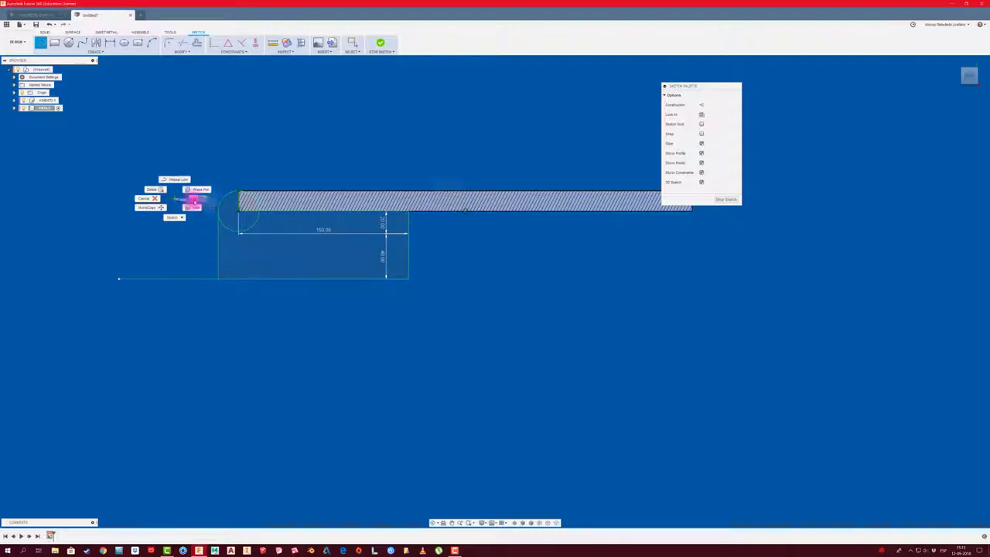
{"action": "left_click", "coordinate": [175, 221]}
{"action": "key", "text": "t"}
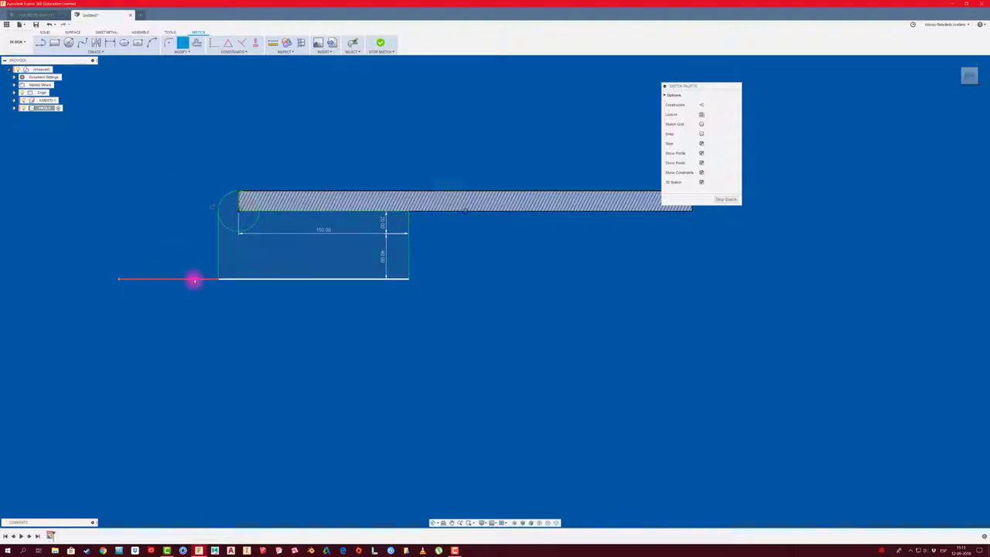
{"action": "left_click", "coordinate": [195, 279]}
- Round the profile's bottom-right corner with a 40 mm sketch fillet
{"action": "left_click", "coordinate": [171, 42]}
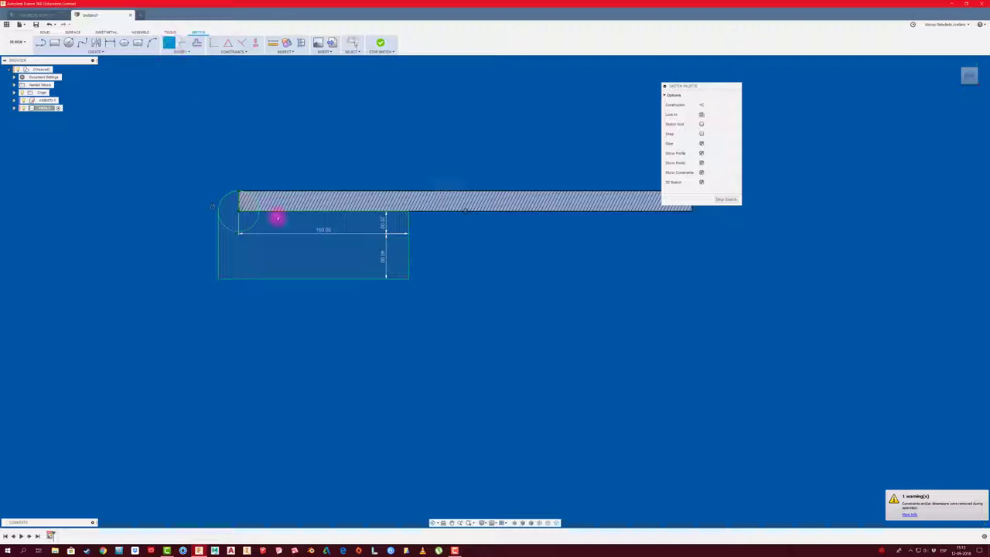
{"action": "left_click", "coordinate": [406, 276]}
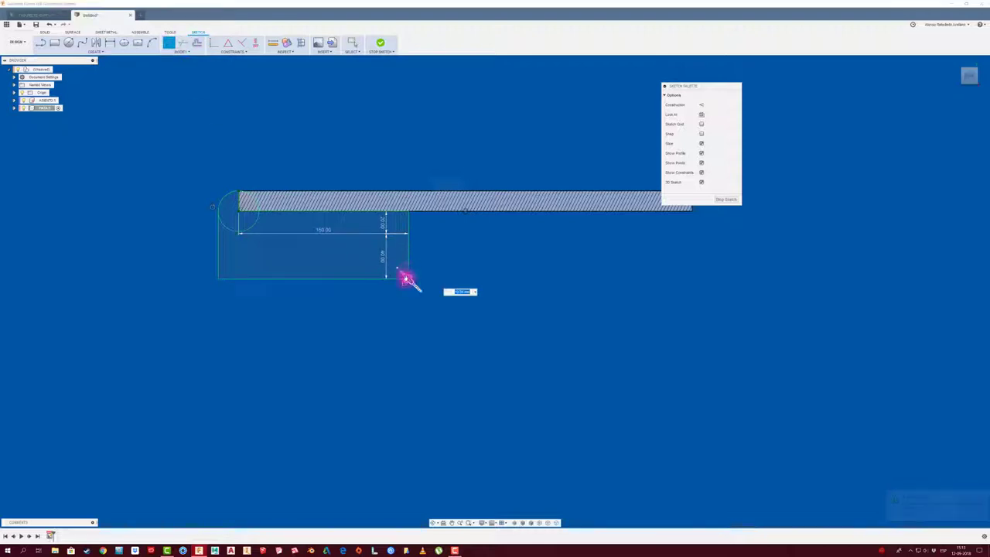
{"action": "left_click_drag", "start_coordinate": [401, 260], "coordinate": [402, 262]}
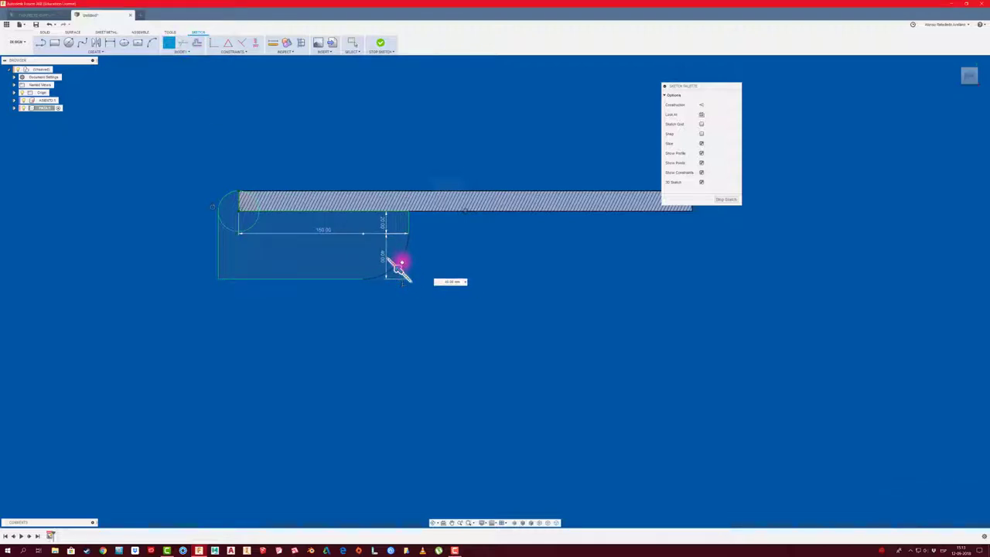
{"action": "left_click", "coordinate": [445, 282]}
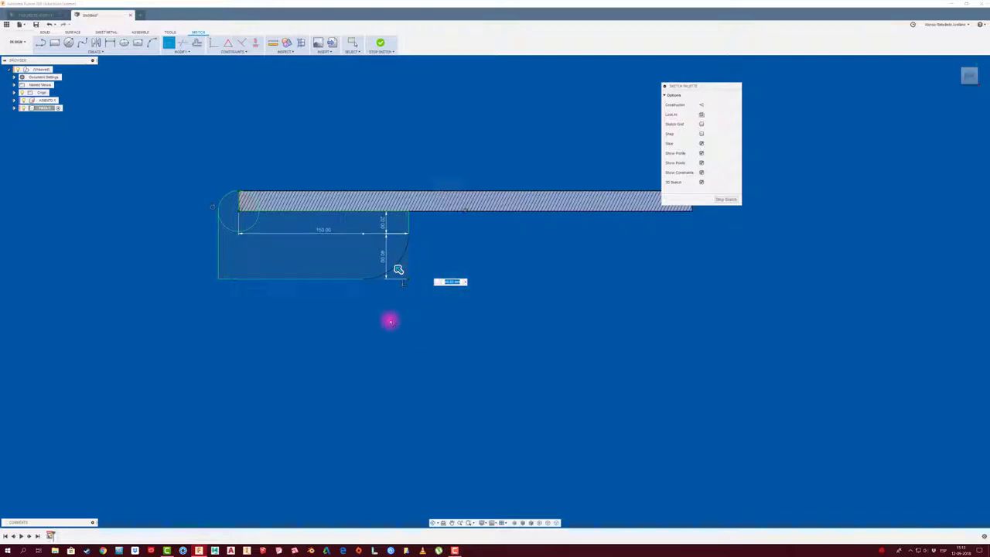
{"action": "type", "text": "40"}
{"action": "key", "text": "Return"}
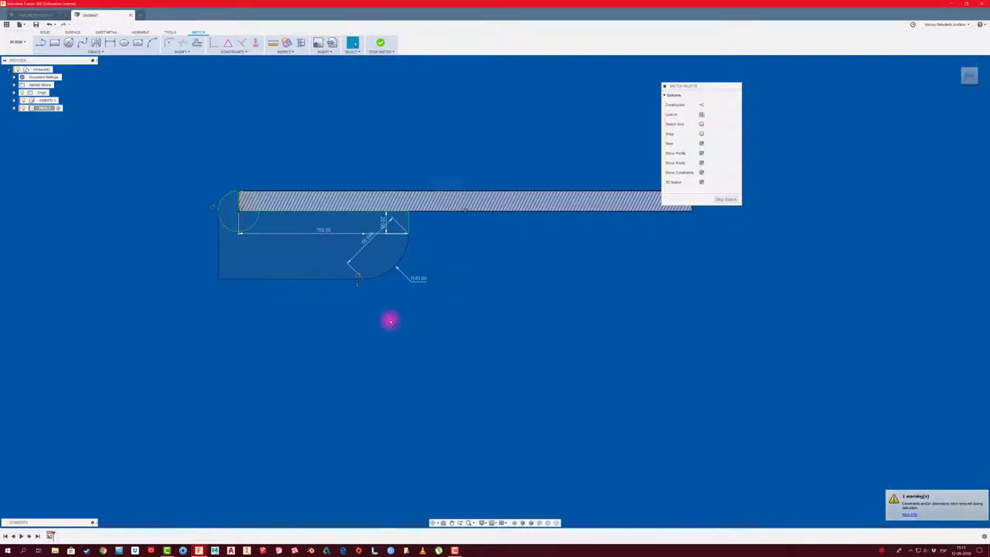
{"action": "left_click", "coordinate": [253, 241]}
- Trim away the stray arc at the seat corner and reframe the sketch
{"action": "scroll", "coordinate": [252, 241], "scroll_direction": "up", "scroll_amount": 2}
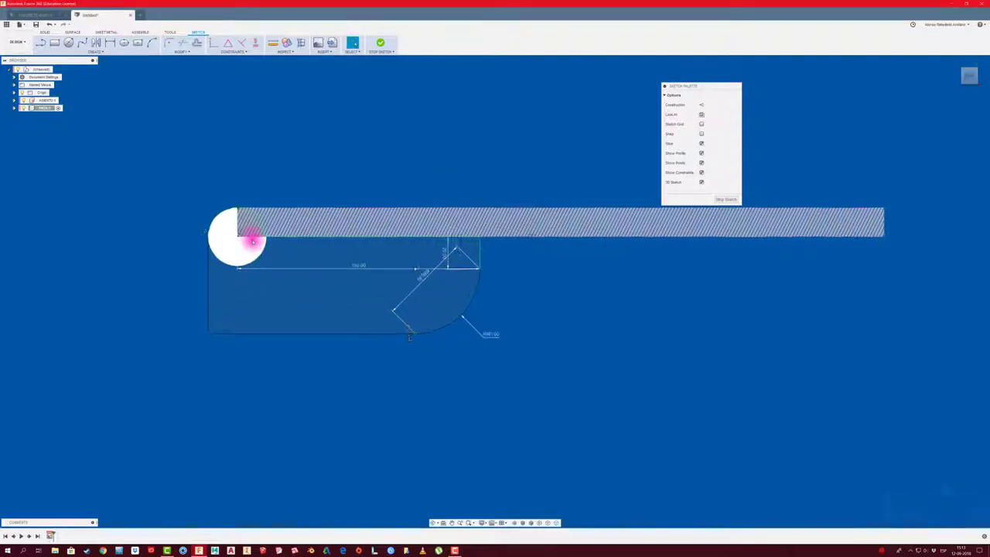
{"action": "key", "text": "t"}
{"action": "left_click", "coordinate": [260, 220]}
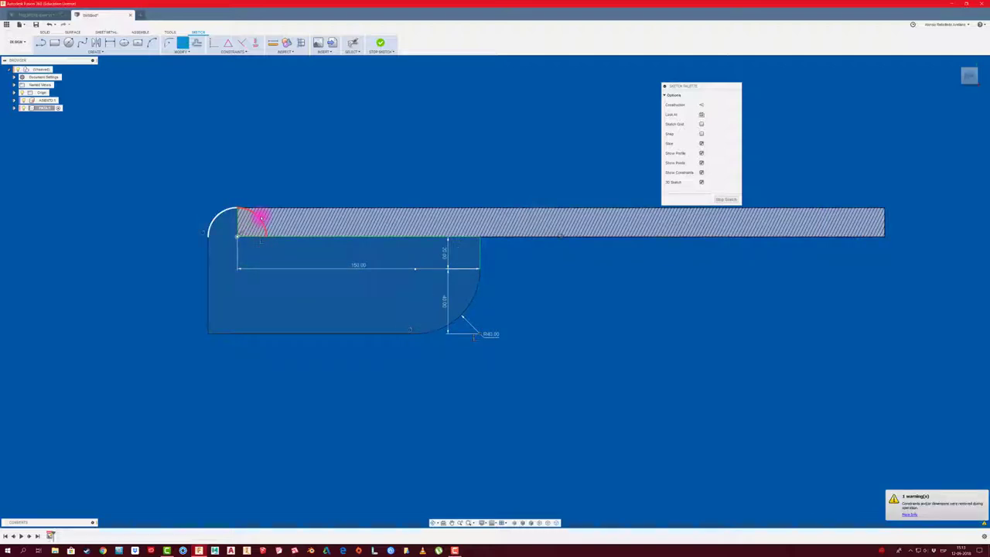
{"action": "scroll", "coordinate": [299, 289], "scroll_direction": "down", "scroll_amount": 2}
{"action": "middle_click_drag", "start_coordinate": [298, 290], "coordinate": [263, 203]}
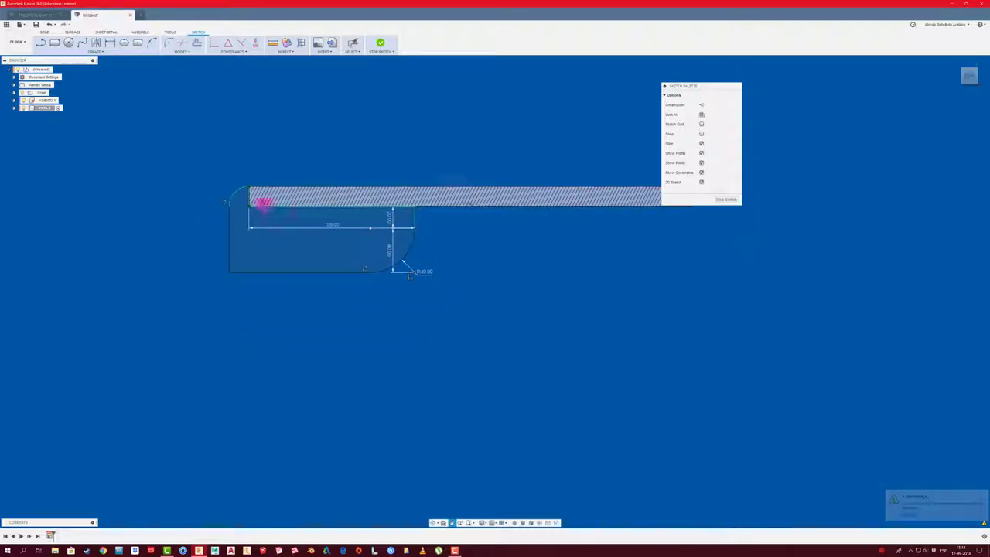
{"action": "scroll", "coordinate": [259, 252], "scroll_direction": "down", "scroll_amount": 2}
{"action": "scroll", "coordinate": [280, 252], "scroll_direction": "down", "scroll_amount": 1}
{"action": "scroll", "coordinate": [283, 241], "scroll_direction": "down", "scroll_amount": 1}
{"action": "scroll", "coordinate": [290, 261], "scroll_direction": "down", "scroll_amount": 1}
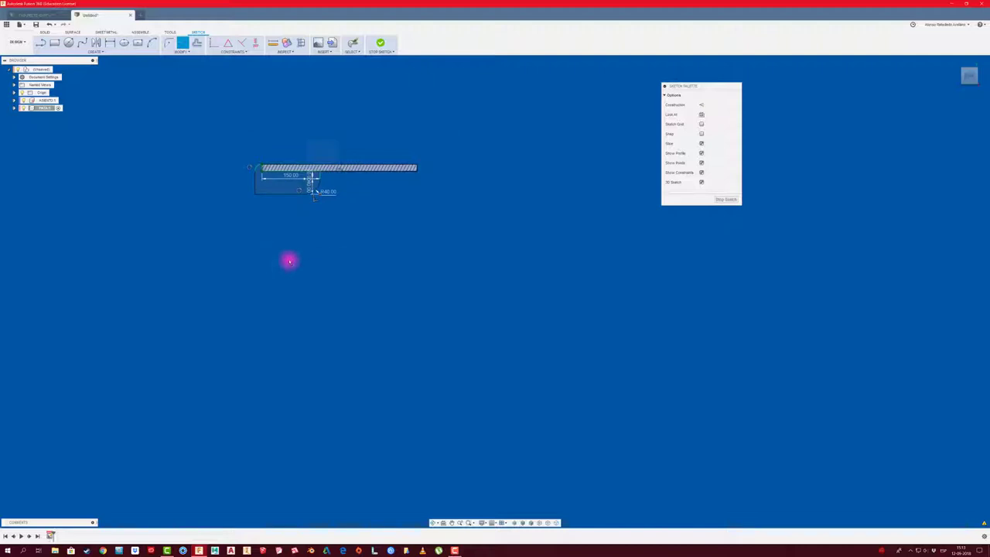
- Draw a vertical line and a tall rectangle hanging below the seat line, 780 high
{"action": "left_click", "coordinate": [41, 43]}
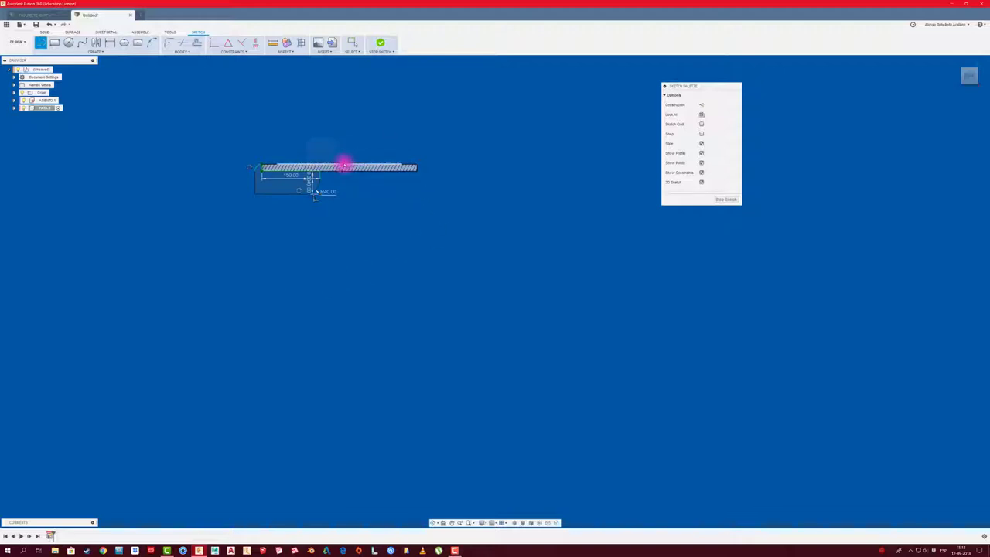
{"action": "left_click", "coordinate": [339, 165]}
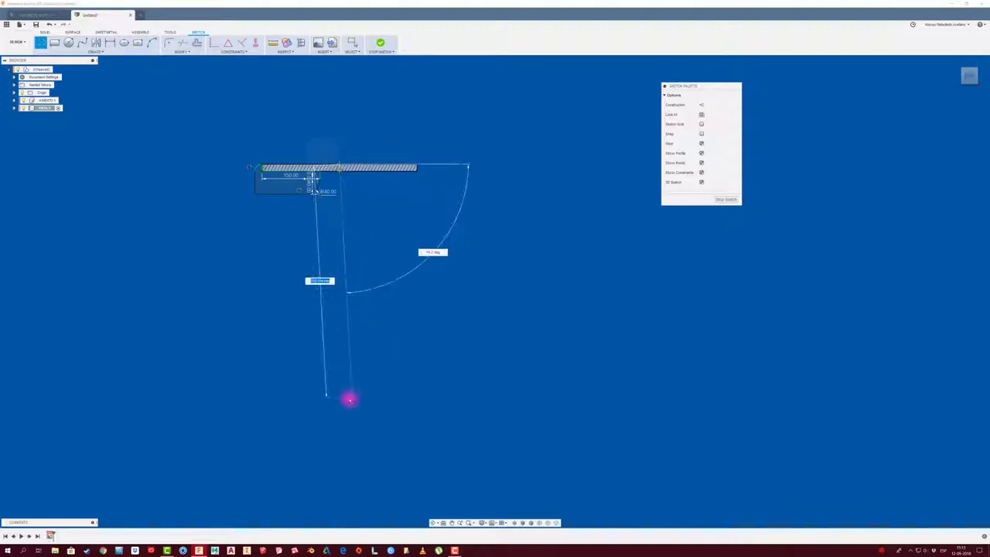
{"action": "left_click", "coordinate": [338, 408]}
{"action": "right_click", "coordinate": [338, 408]}
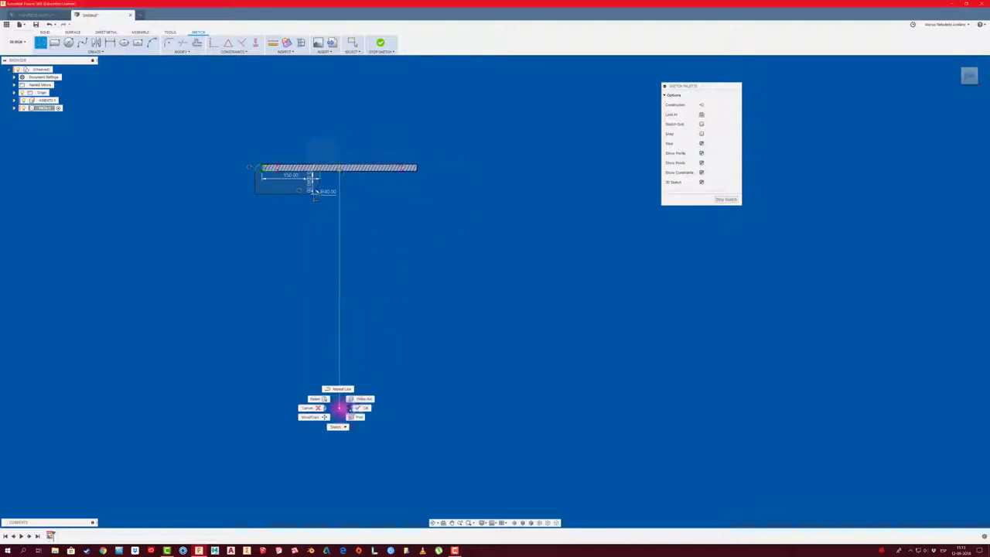
{"action": "left_click", "coordinate": [355, 401]}
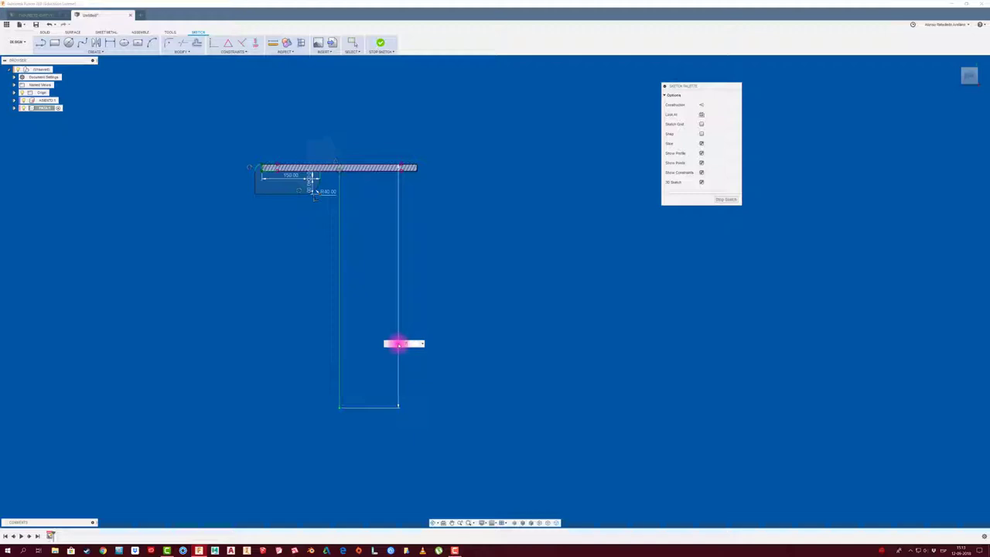
{"action": "key", "text": "Return"}
- Convert the rectangle's vertical line to construction geometry
{"action": "key", "text": "d"}
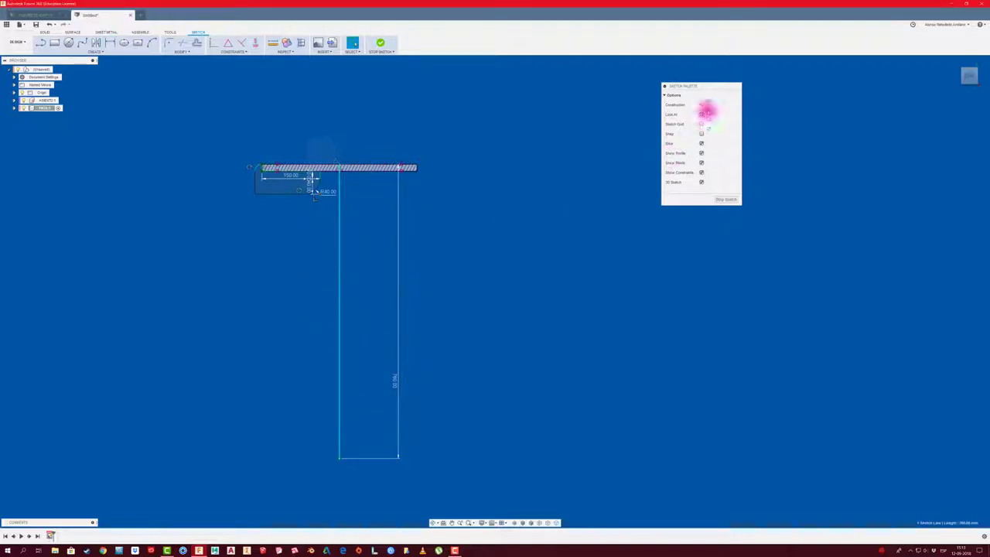
{"action": "left_click", "coordinate": [701, 105]}
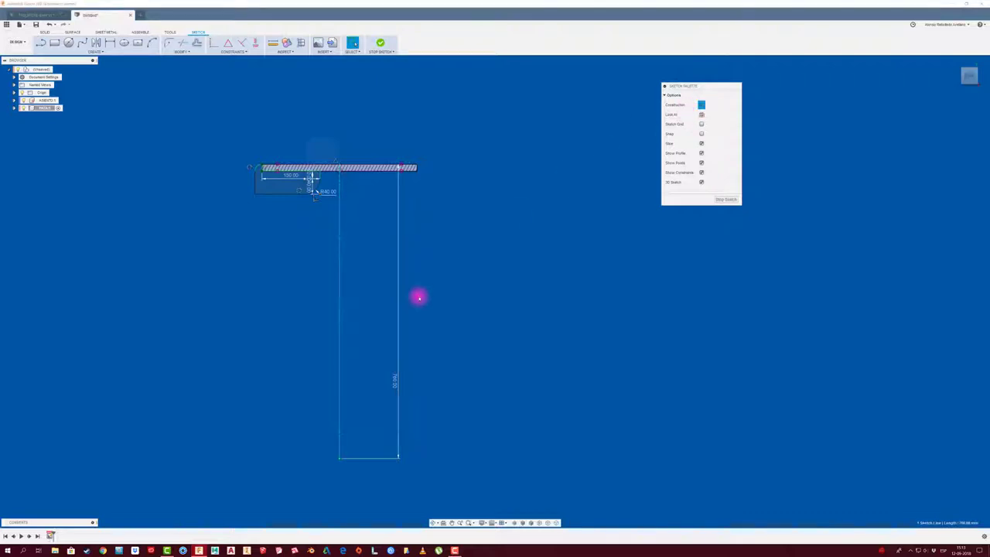
{"action": "middle_click_drag", "start_coordinate": [418, 294], "coordinate": [434, 276]}
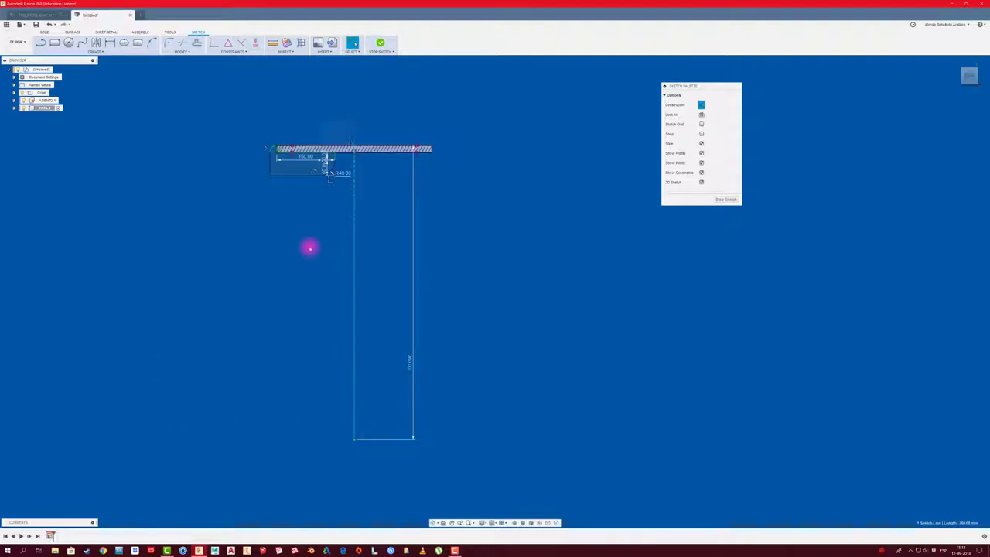
- Draw a 250 mm base line leftward from the rectangle's bottom-left corner
{"action": "left_click", "coordinate": [40, 42]}
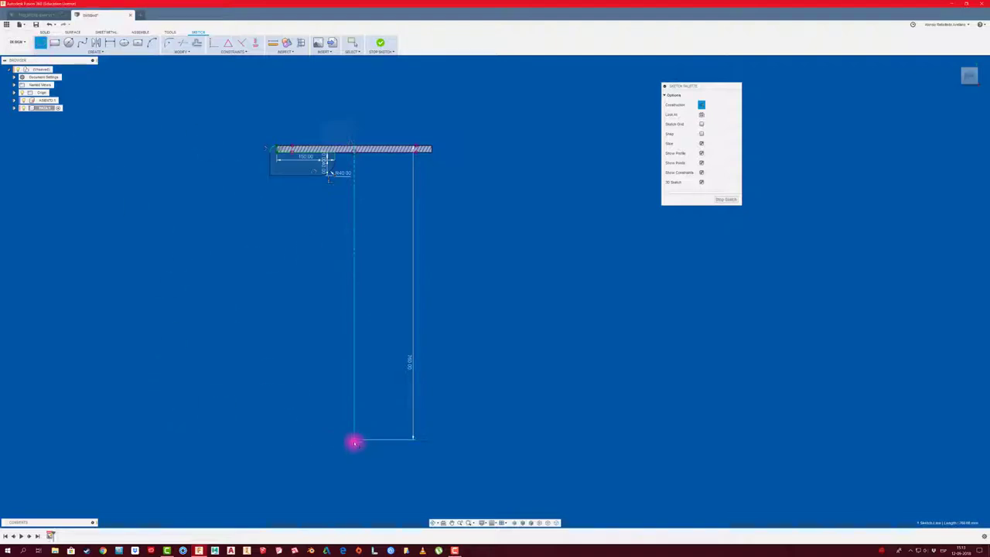
{"action": "left_click_drag", "start_coordinate": [354, 441], "coordinate": [198, 441]}
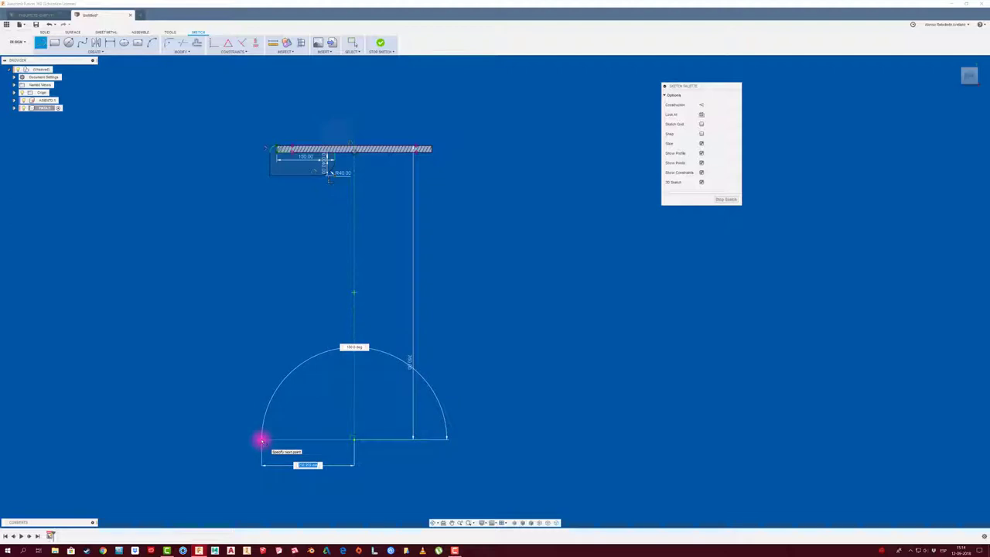
{"action": "key", "text": "Escape"}
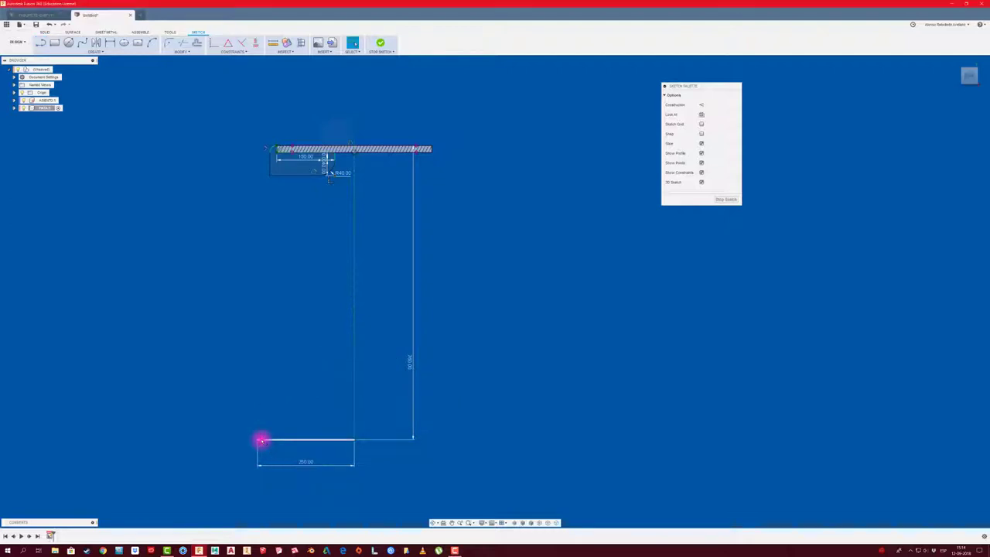
- Draw a slanted line from the base line's end up to the seat
{"action": "left_click", "coordinate": [40, 42]}
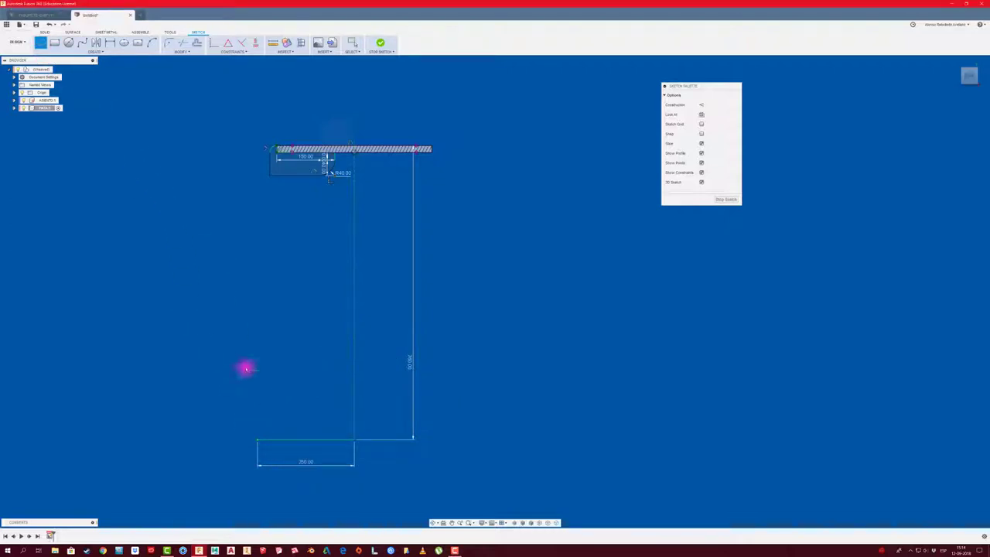
{"action": "left_click", "coordinate": [257, 440]}
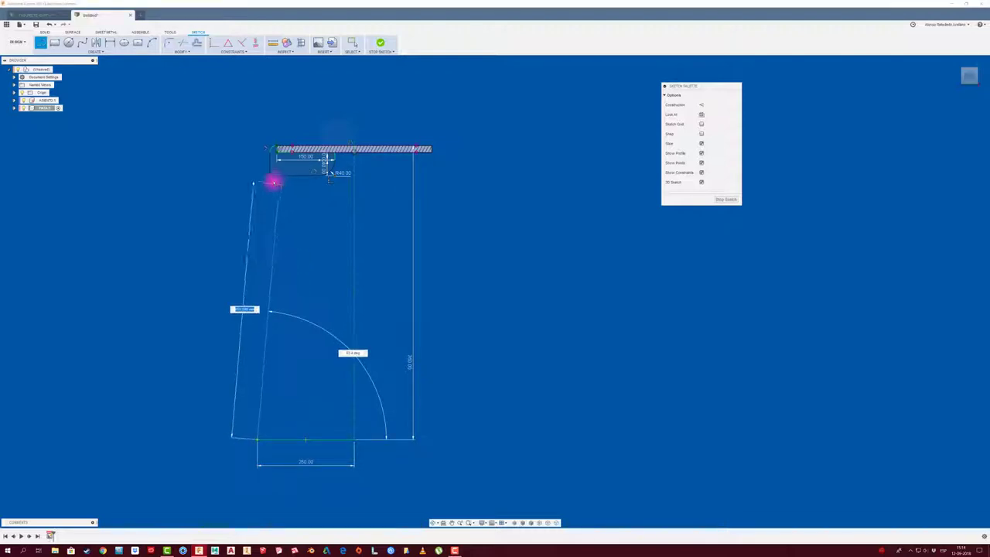
{"action": "right_click", "coordinate": [223, 202]}
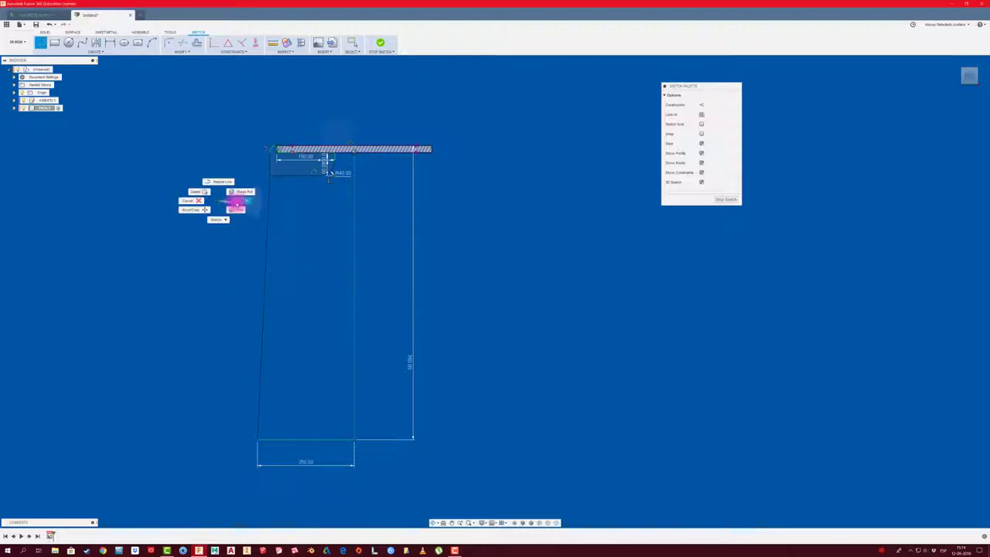
{"action": "left_click", "coordinate": [236, 193]}
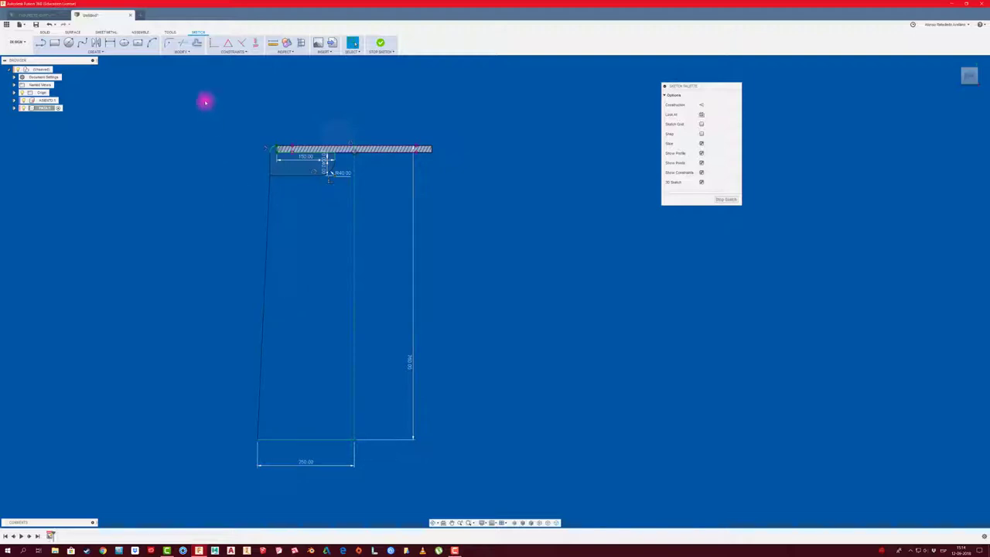
- Offset the slanted outer leg edge 60 mm inward to form the leg's thickness
{"action": "left_click", "coordinate": [197, 42]}
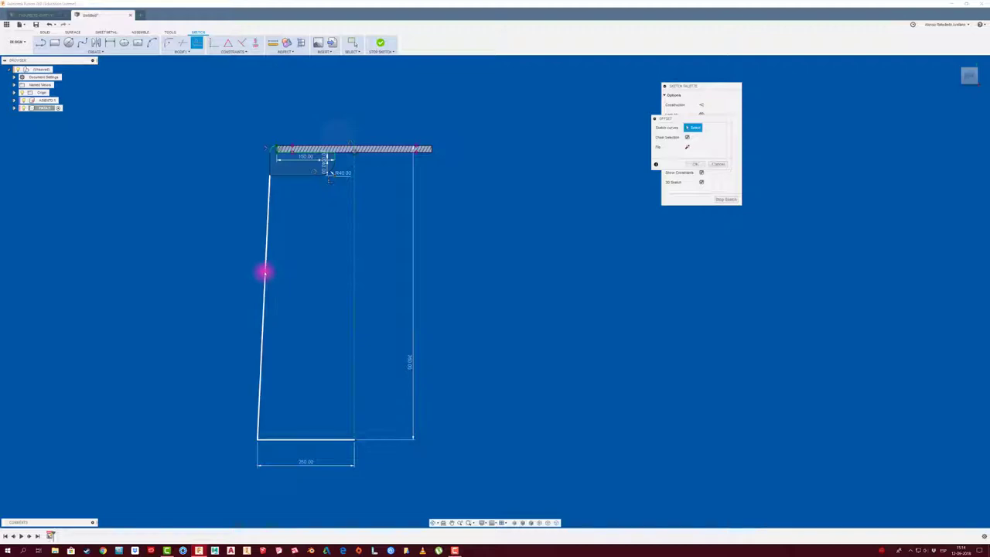
{"action": "left_click", "coordinate": [265, 271]}
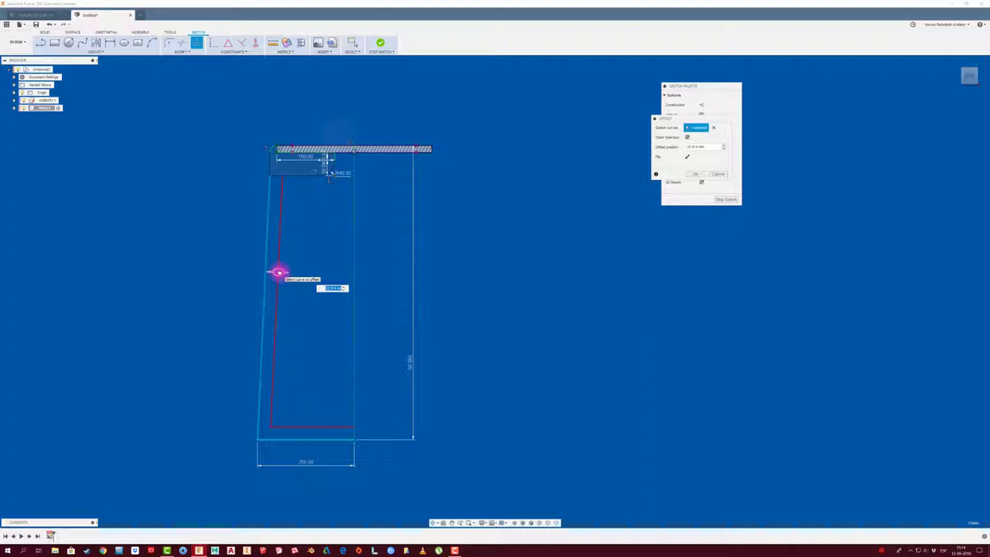
{"action": "key", "text": "Return"}
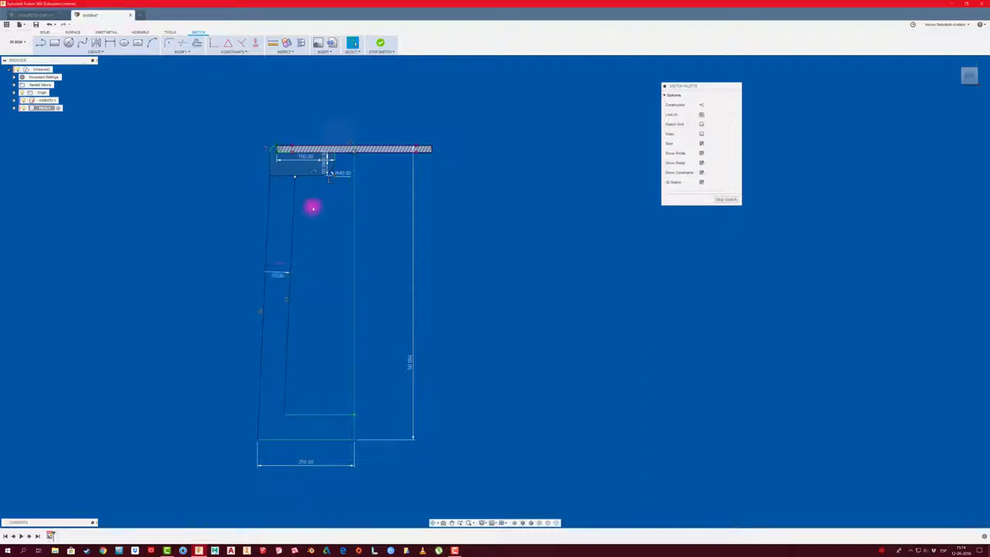
- Trim the short leftover segment near the seat
{"action": "scroll", "coordinate": [306, 204], "scroll_direction": "up", "scroll_amount": 2}
{"action": "key", "text": "t"}
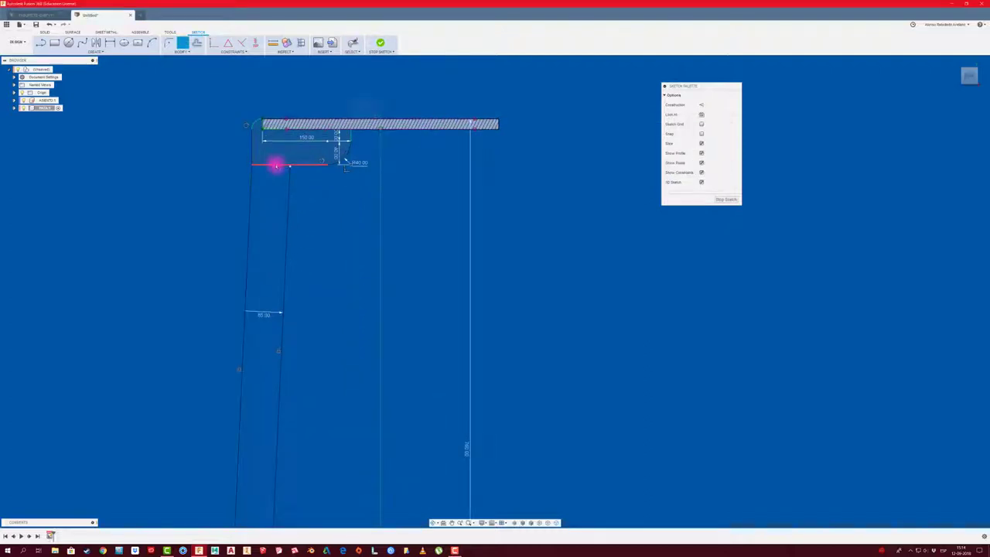
{"action": "left_click", "coordinate": [276, 163]}
{"action": "scroll", "coordinate": [302, 165], "scroll_direction": "up", "scroll_amount": 3}
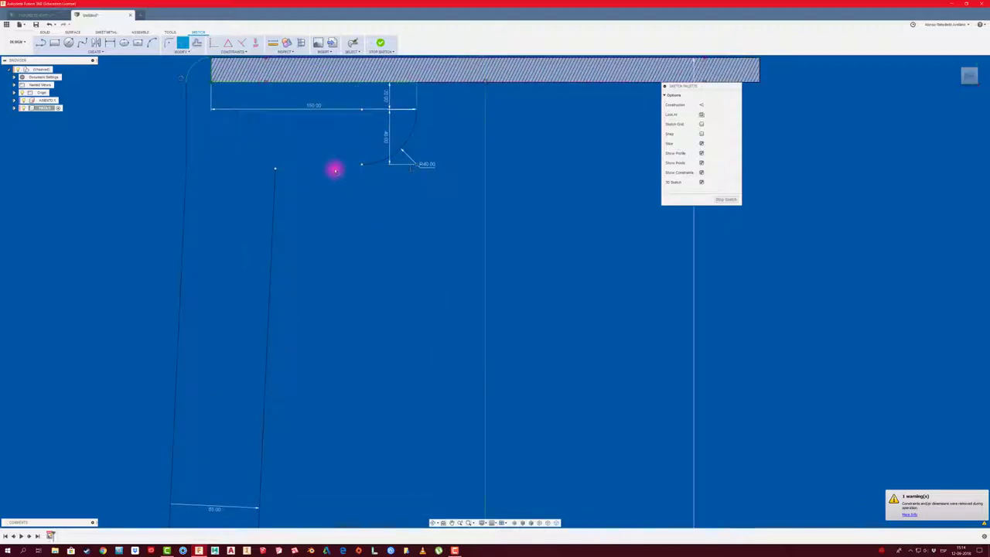
- Undo the previous trim to restore the removed line piece
{"action": "key", "text": "Escape"}
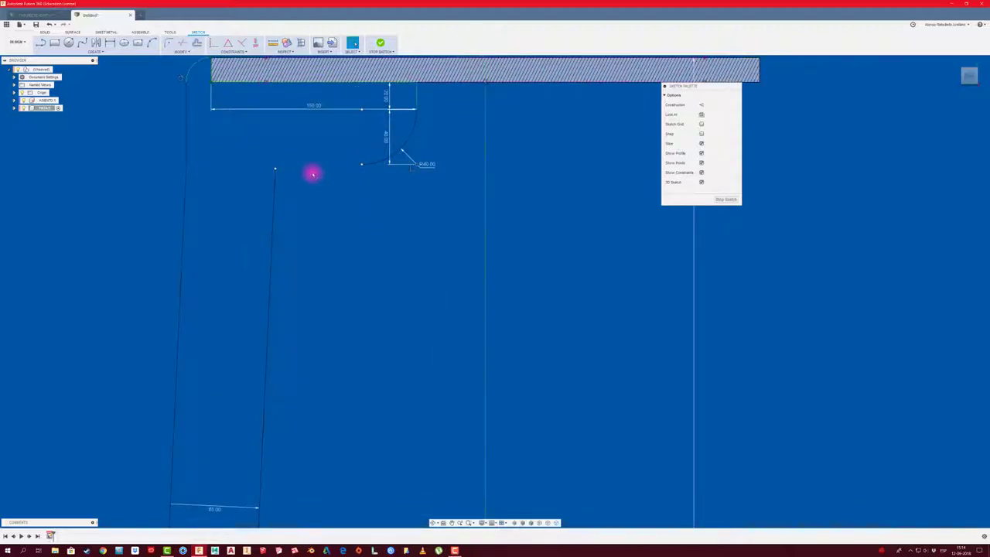
{"action": "key", "text": "ctrl+z"}
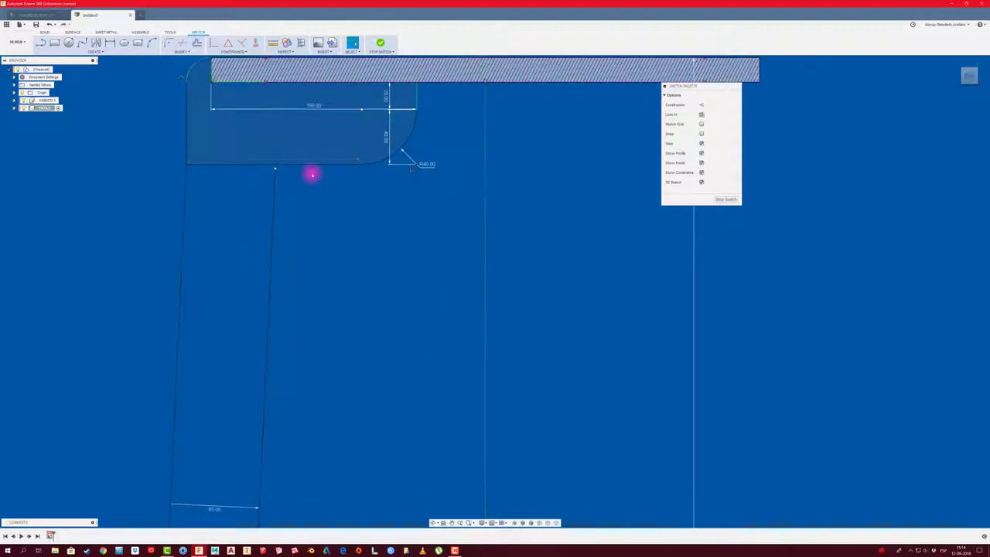
{"action": "scroll", "coordinate": [306, 170], "scroll_direction": "up", "scroll_amount": 2}
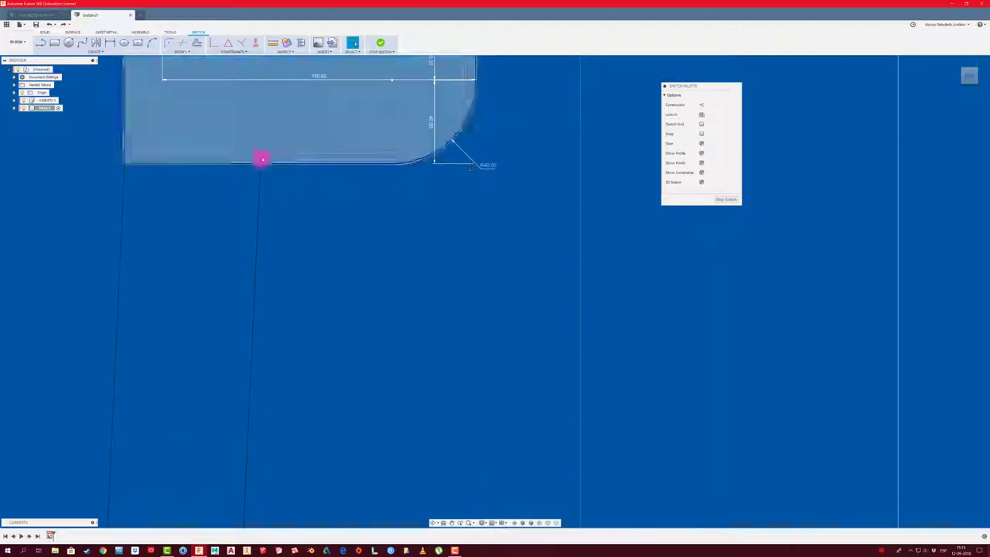
- Trim the inner line's excess end, the outer left line's top, and the seat underside left of the inner line
{"action": "left_click", "coordinate": [184, 53]}
{"action": "left_click", "coordinate": [177, 74]}
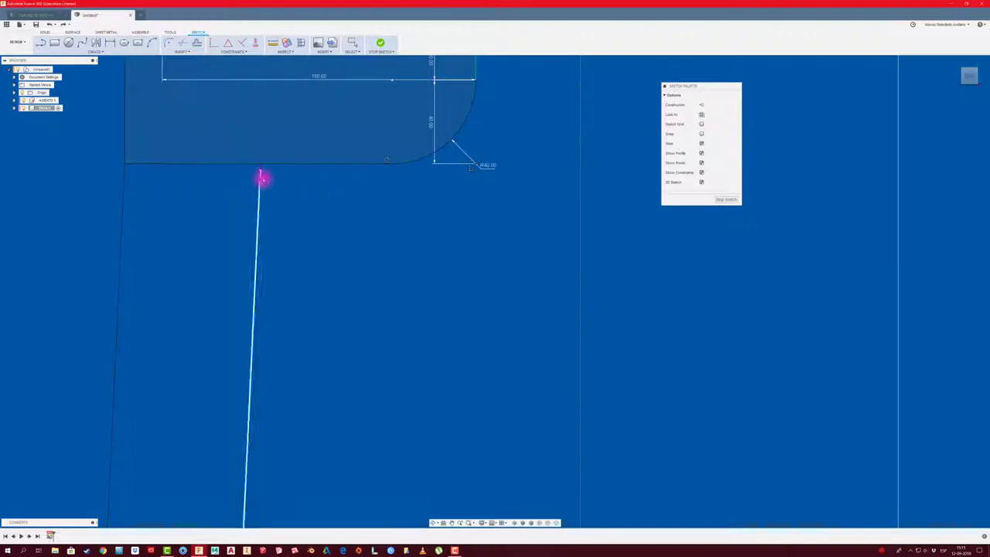
{"action": "left_click", "coordinate": [260, 177]}
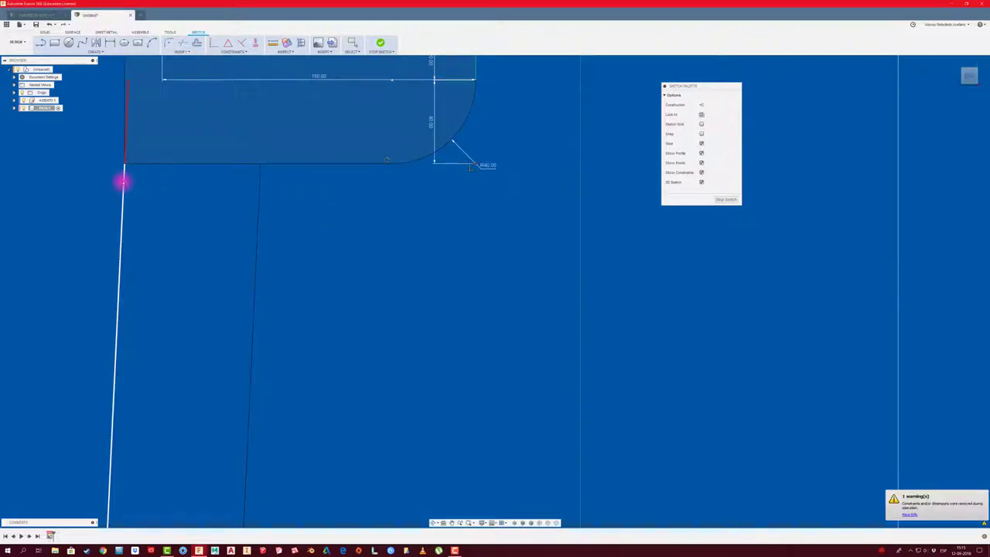
{"action": "left_click", "coordinate": [122, 182]}
{"action": "left_click", "coordinate": [190, 164]}
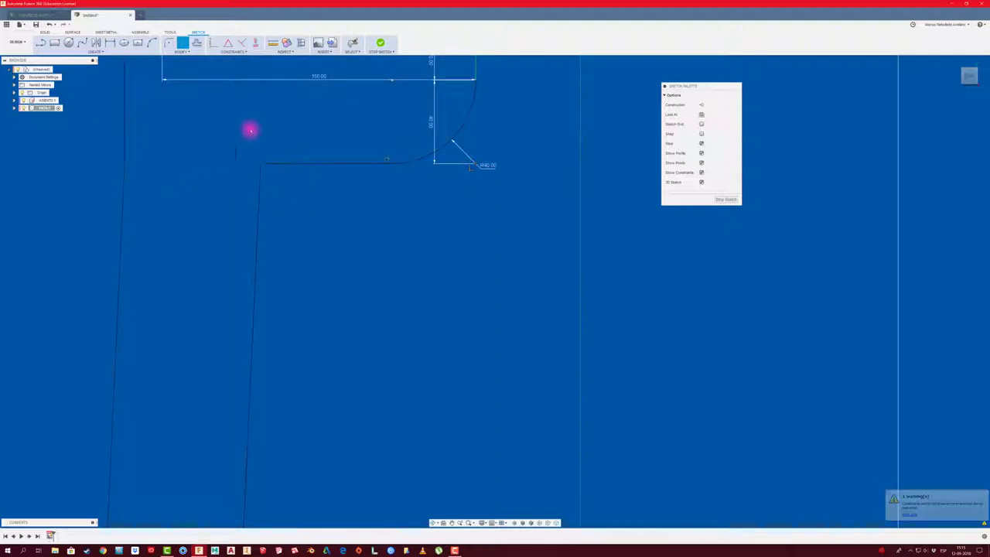
{"action": "left_click", "coordinate": [169, 45]}
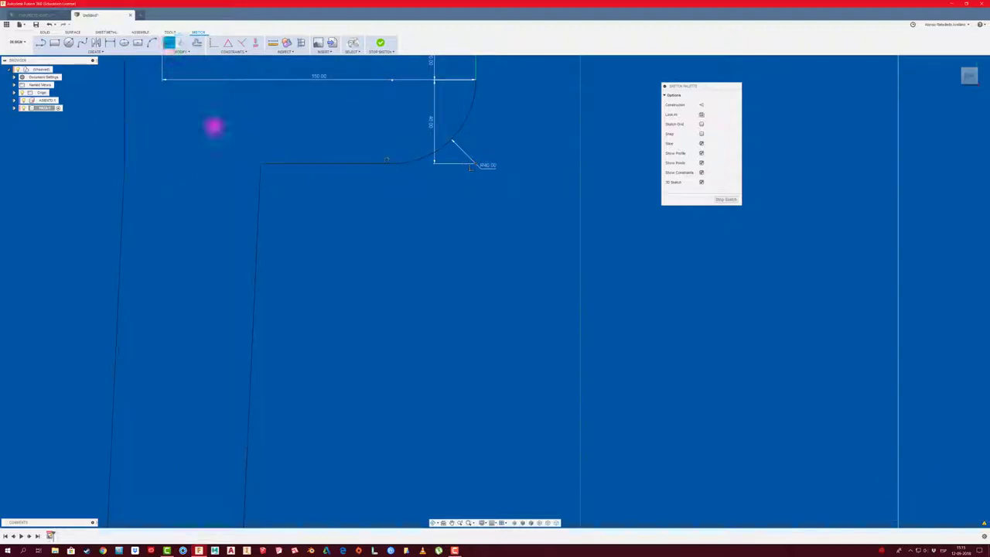
- Fillet the corner between the inner leg edge and seat underside with a 40 mm radius
{"action": "left_click", "coordinate": [270, 167]}
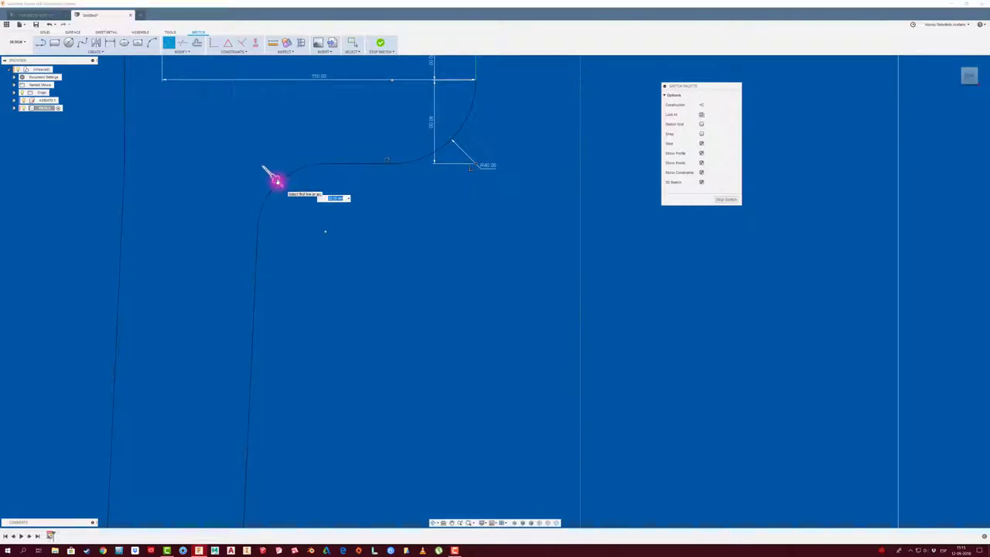
{"action": "type", "text": "40"}
{"action": "key", "text": "Return"}
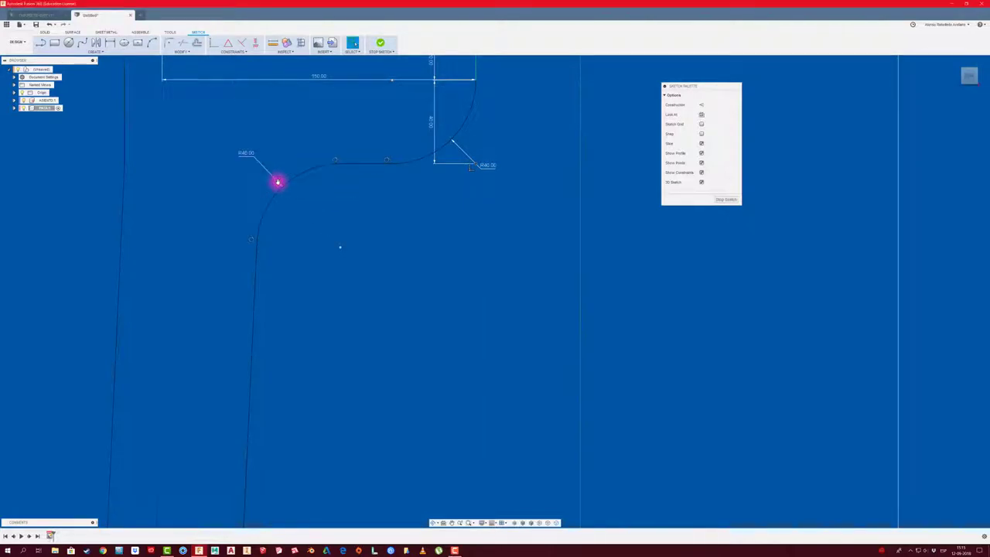
{"action": "scroll", "coordinate": [278, 182], "scroll_direction": "down", "scroll_amount": 3}
{"action": "scroll", "coordinate": [294, 237], "scroll_direction": "down", "scroll_amount": 2}
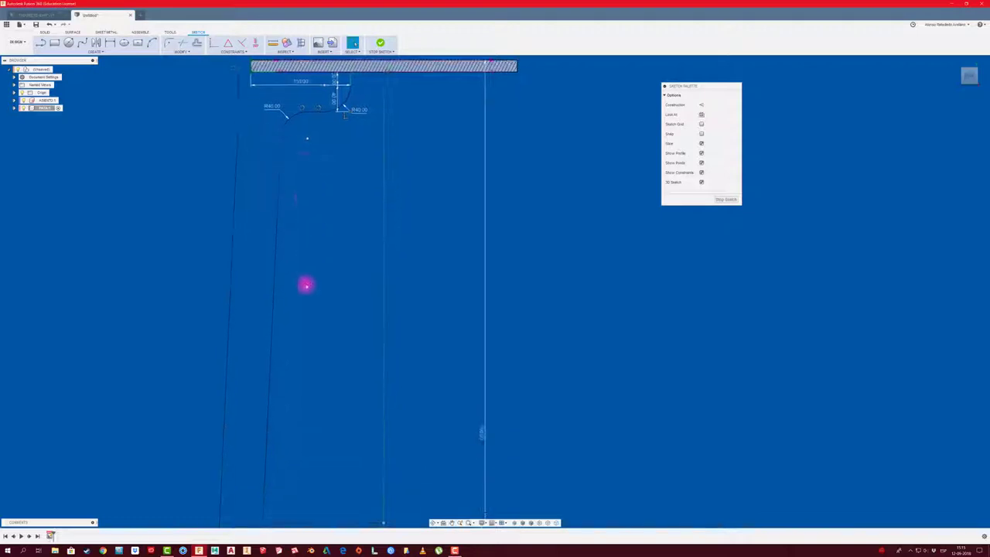
{"action": "scroll", "coordinate": [306, 286], "scroll_direction": "down", "scroll_amount": 2}
{"action": "scroll", "coordinate": [320, 402], "scroll_direction": "up", "scroll_amount": 2}
{"action": "scroll", "coordinate": [318, 418], "scroll_direction": "up", "scroll_amount": 1}
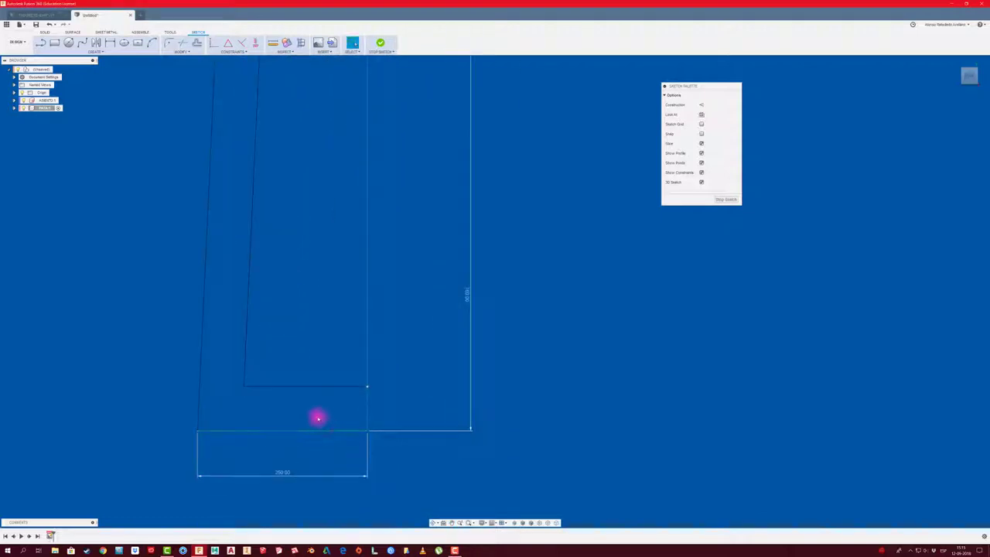
- Extend the inner slanted leg line to the bottom edge and trim the stray horizontal line at the foot
{"action": "left_click", "coordinate": [183, 51]}
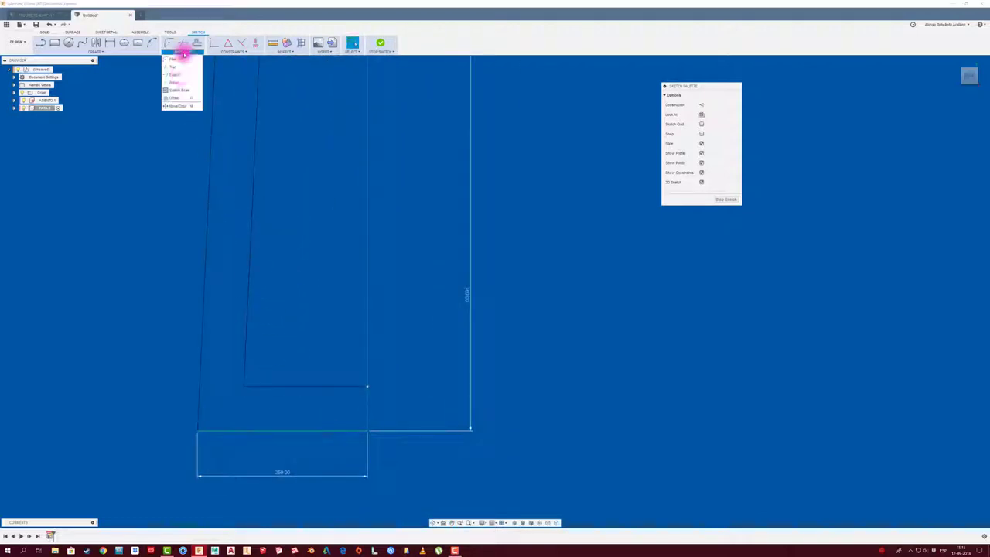
{"action": "left_click", "coordinate": [177, 81]}
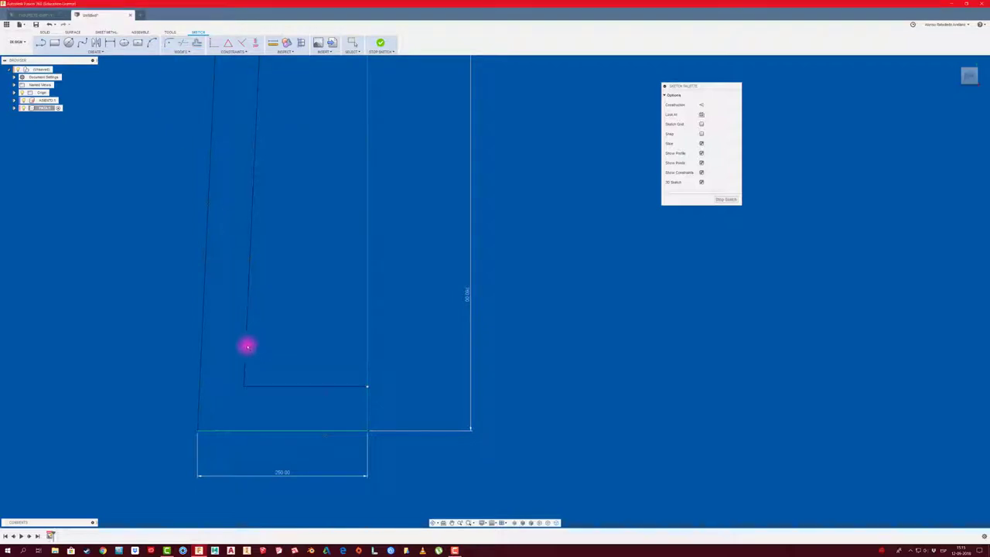
{"action": "left_click", "coordinate": [246, 346]}
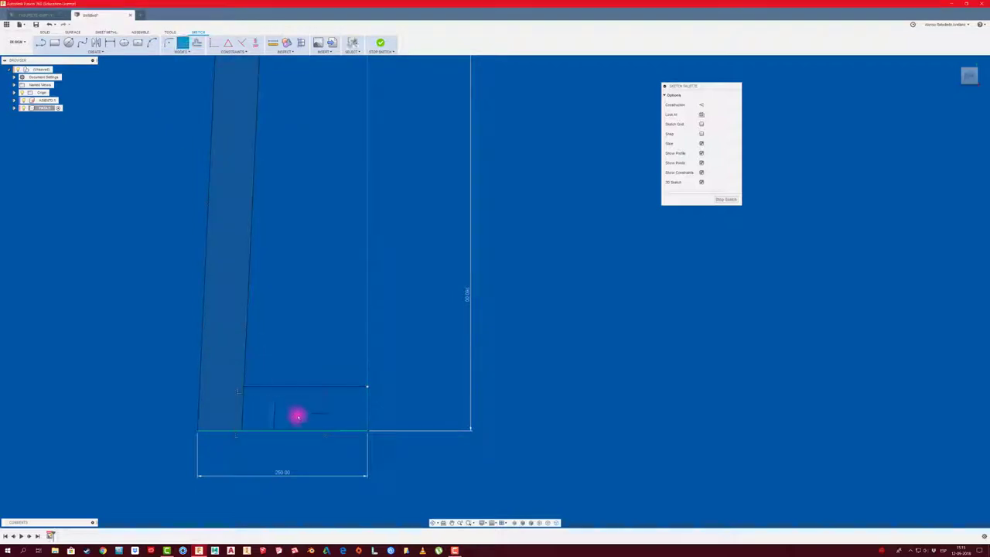
{"action": "left_click", "coordinate": [305, 386]}
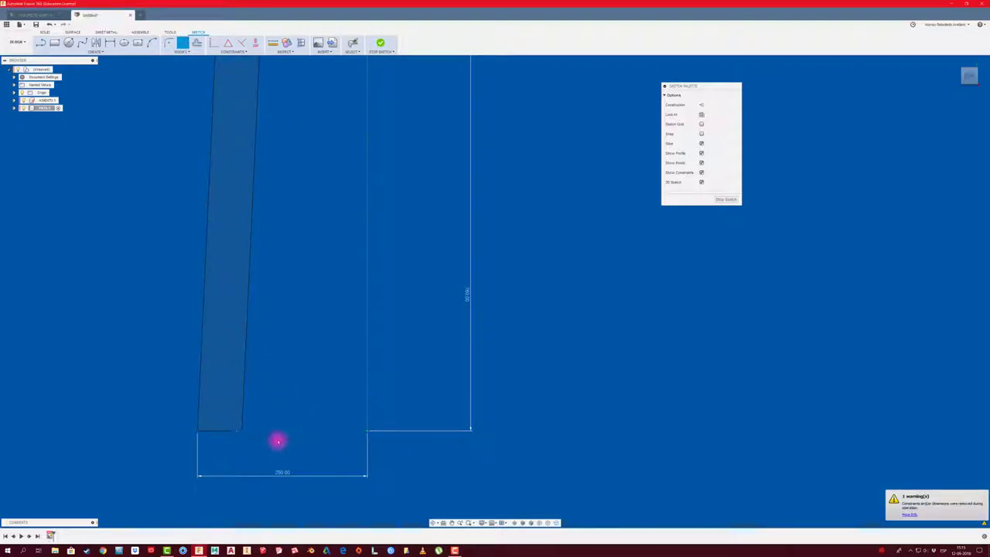
{"action": "scroll", "coordinate": [310, 421], "scroll_direction": "down", "scroll_amount": 3}
{"action": "scroll", "coordinate": [321, 259], "scroll_direction": "up", "scroll_amount": 2}
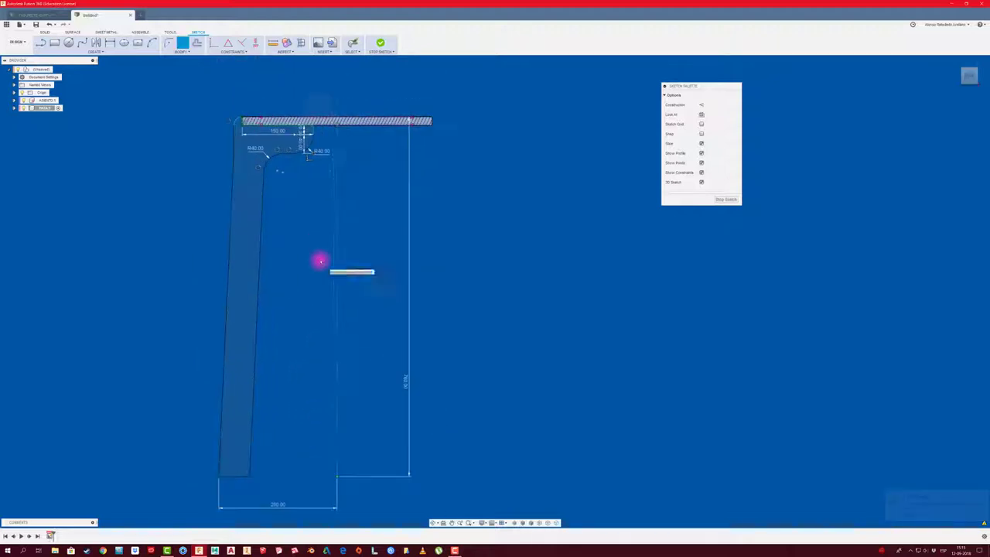
{"action": "scroll", "coordinate": [318, 263], "scroll_direction": "down", "scroll_amount": 1}
{"action": "middle_click_drag", "start_coordinate": [312, 255], "coordinate": [307, 235]}
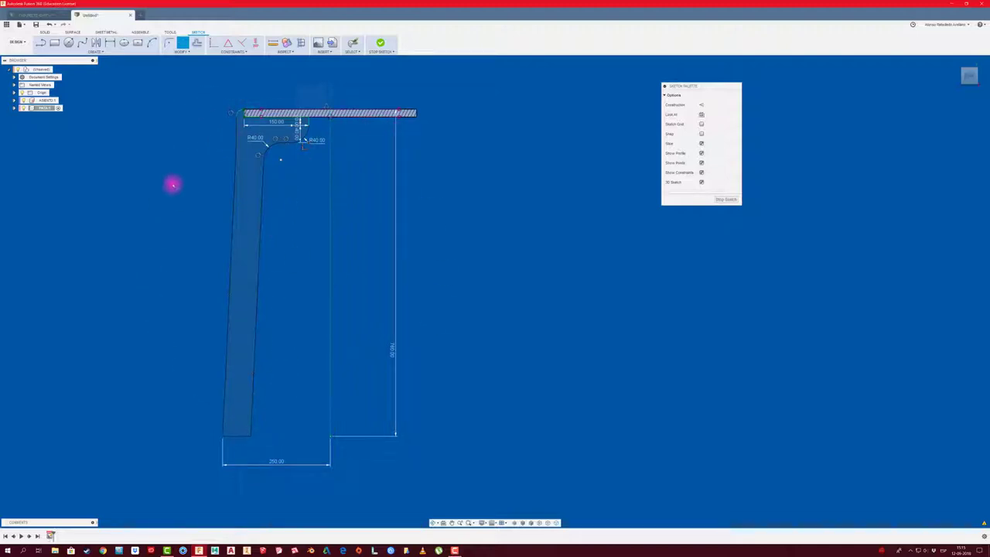
- Mirror the whole tapered left leg profile across the vertical centre line to form the right leg
{"action": "left_click", "coordinate": [96, 43]}
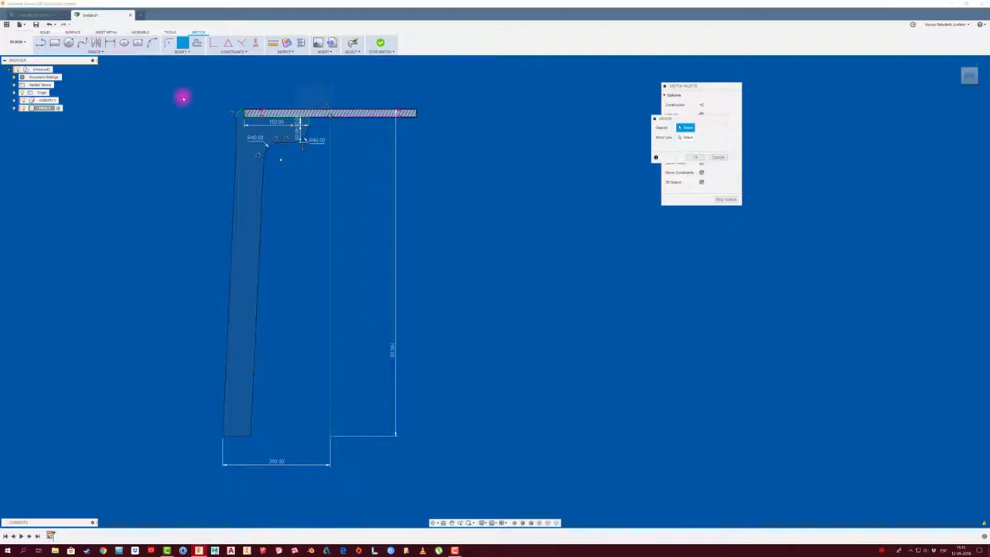
{"action": "left_click_drag", "start_coordinate": [177, 82], "coordinate": [322, 457]}
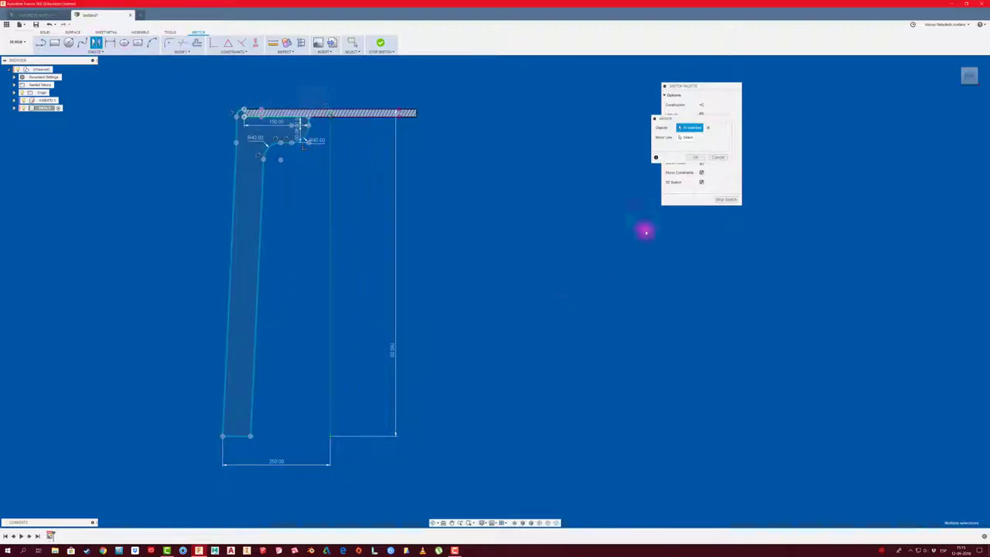
{"action": "left_click_drag", "start_coordinate": [685, 118], "coordinate": [508, 131]}
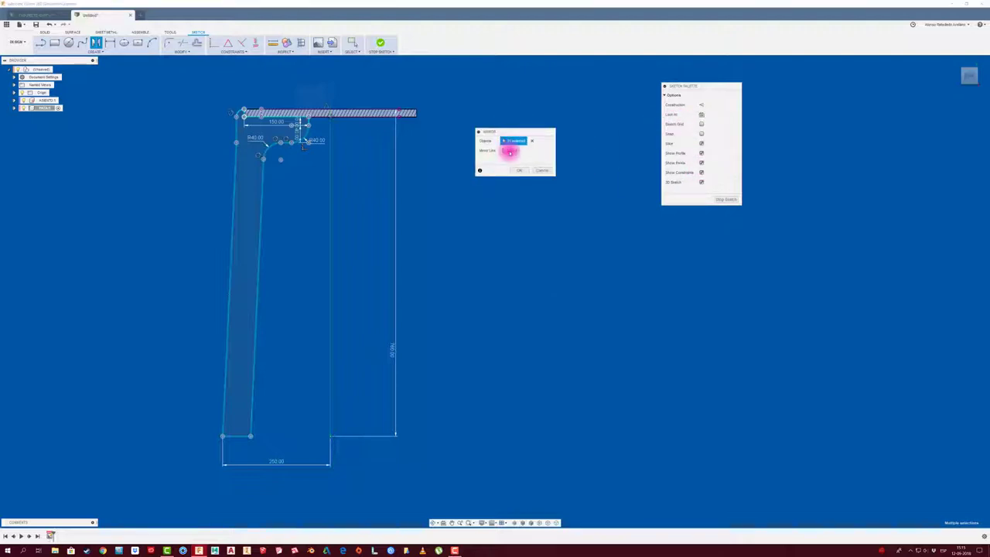
{"action": "left_click", "coordinate": [509, 150]}
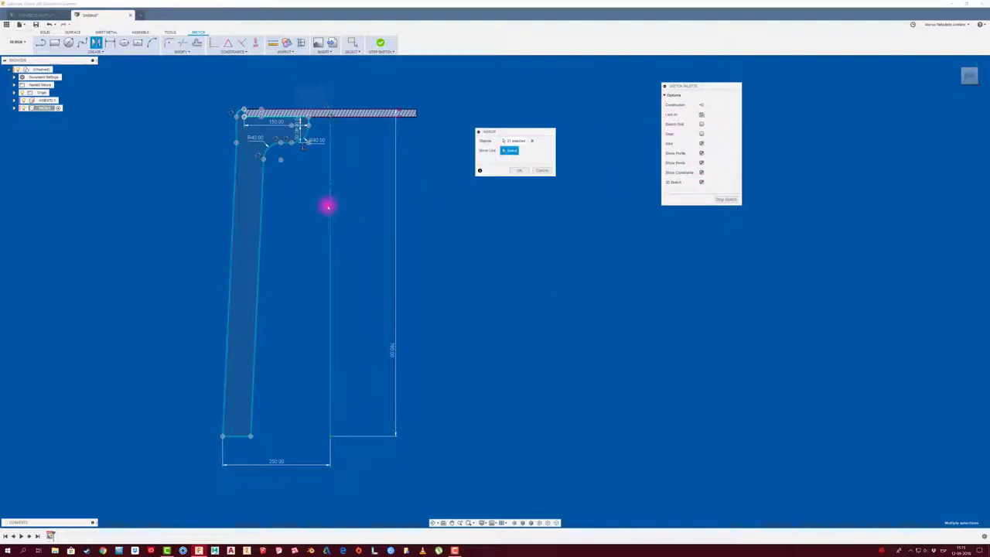
{"action": "left_click", "coordinate": [330, 205]}
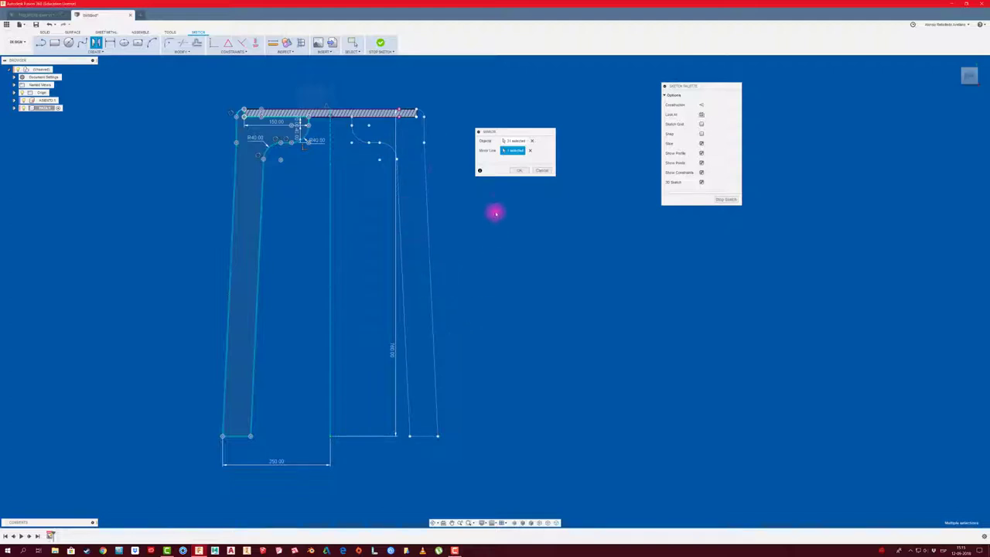
{"action": "left_click", "coordinate": [519, 171]}
{"action": "scroll", "coordinate": [367, 158], "scroll_direction": "up", "scroll_amount": 3}
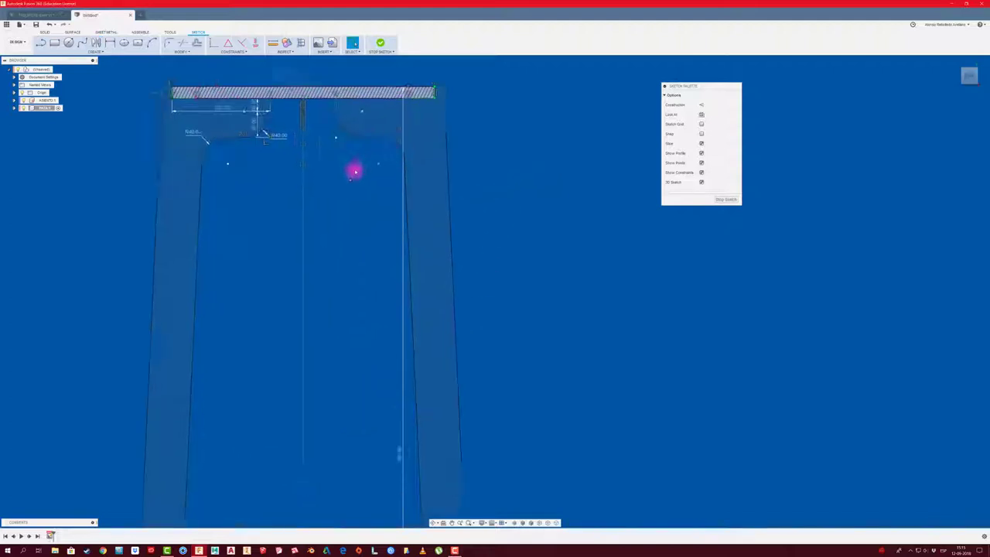
{"action": "scroll", "coordinate": [265, 276], "scroll_direction": "down", "scroll_amount": 2}
{"action": "scroll", "coordinate": [270, 248], "scroll_direction": "down", "scroll_amount": 2}
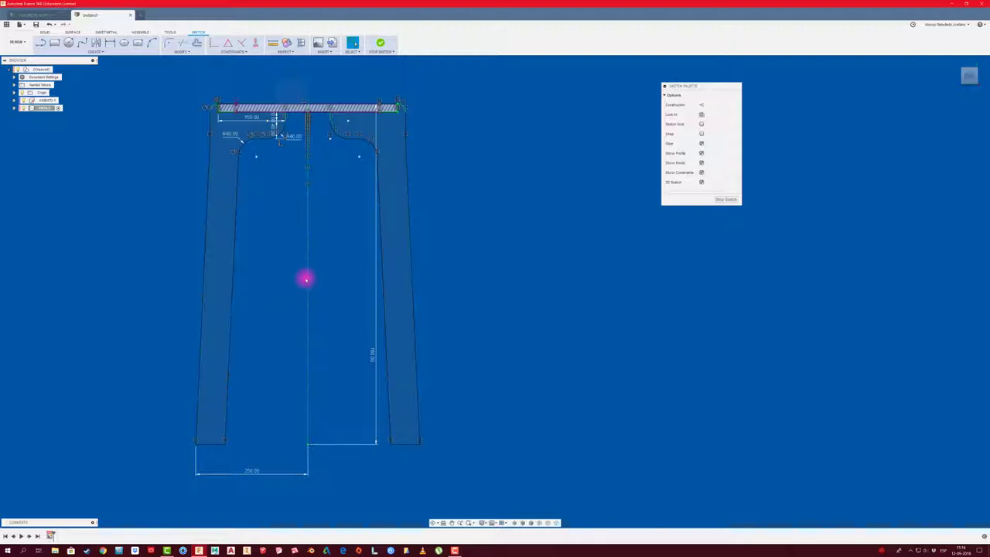
- Draw a 90 mm vertical line down from the seat's top edge and make it construction geometry
{"action": "scroll", "coordinate": [306, 157], "scroll_direction": "up", "scroll_amount": 1}
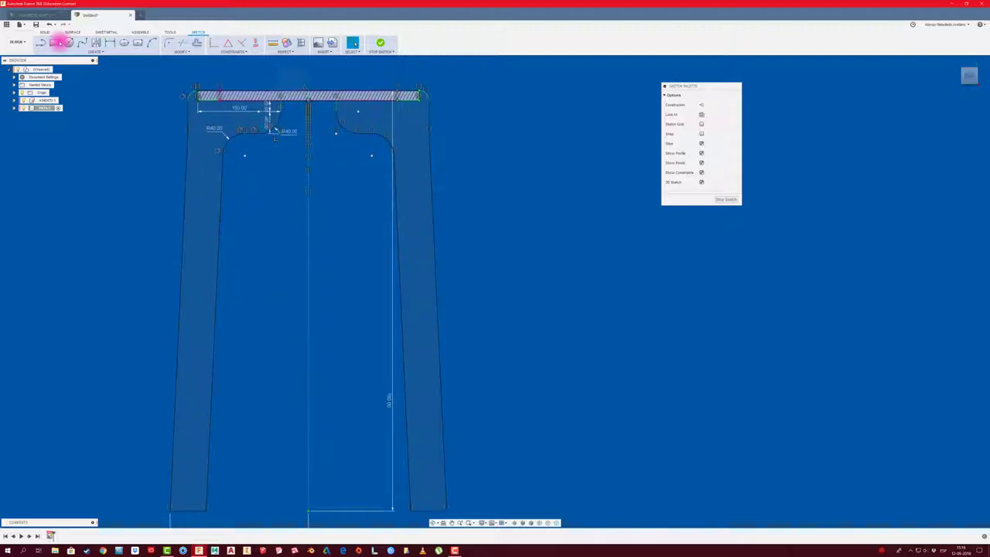
{"action": "left_click", "coordinate": [59, 42]}
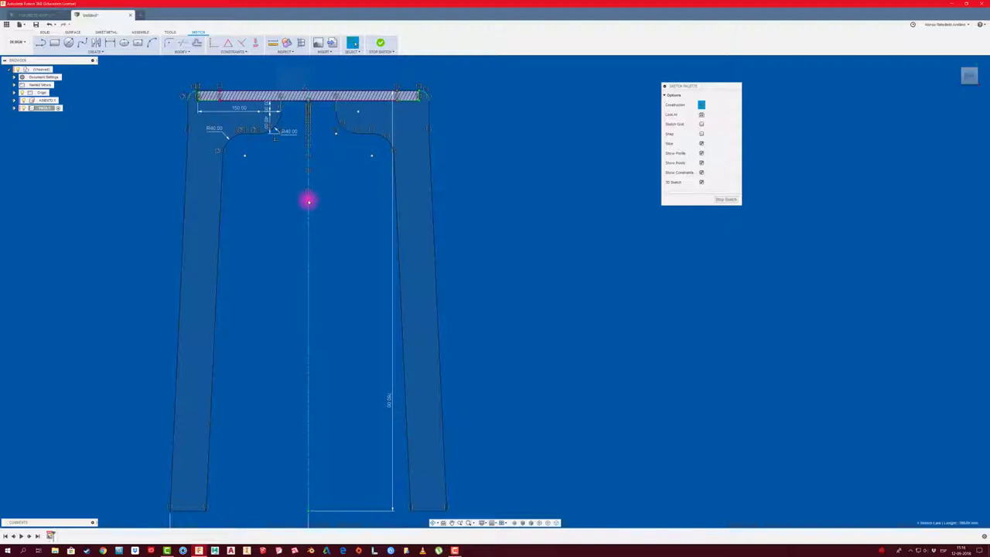
{"action": "key", "text": "Escape"}
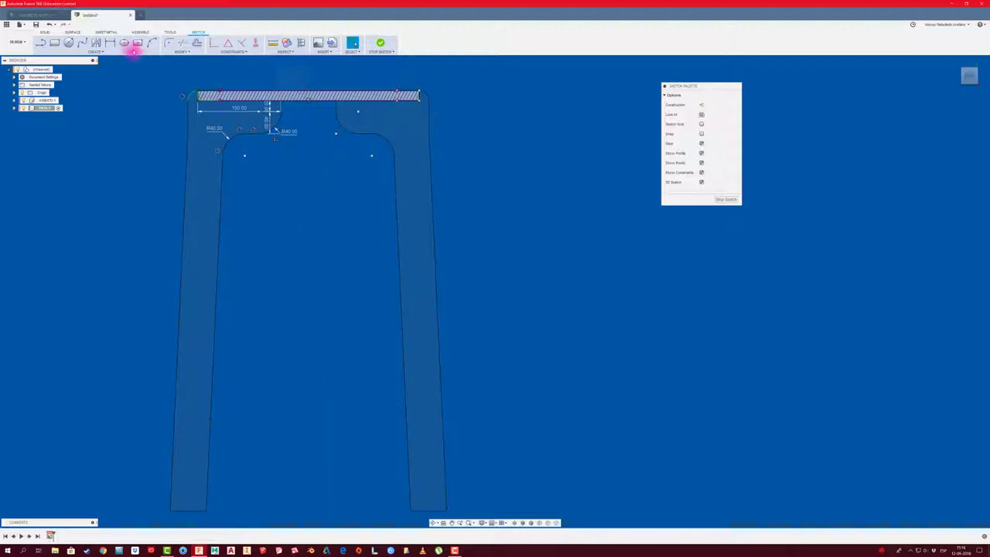
{"action": "left_click", "coordinate": [44, 45]}
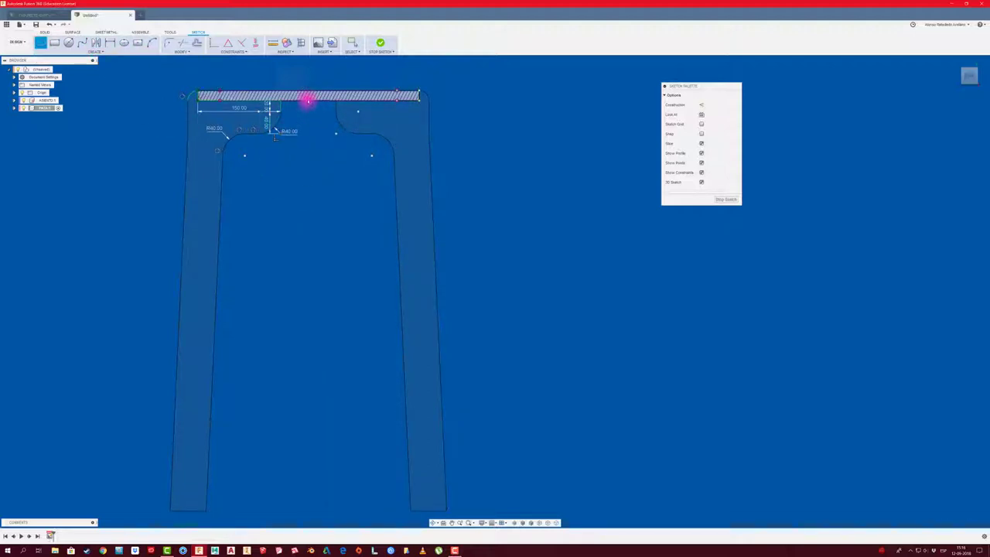
{"action": "left_click", "coordinate": [307, 100]}
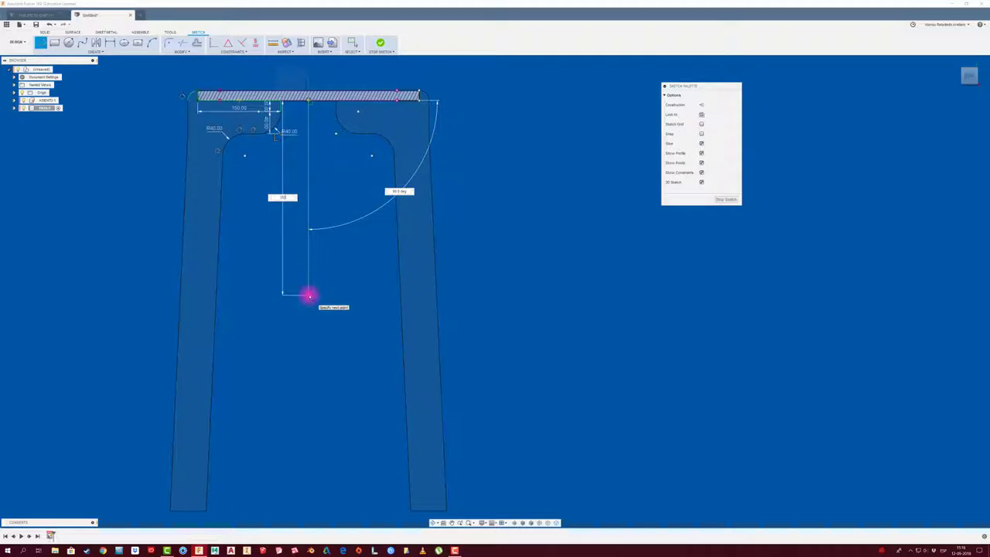
{"action": "left_click", "coordinate": [309, 295]}
{"action": "key", "text": "Escape"}
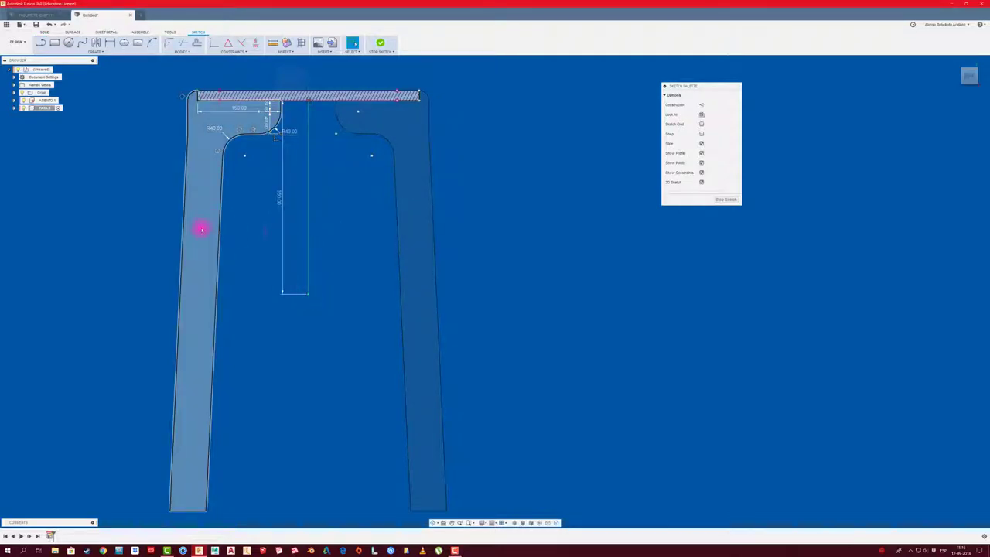
{"action": "left_click", "coordinate": [309, 235]}
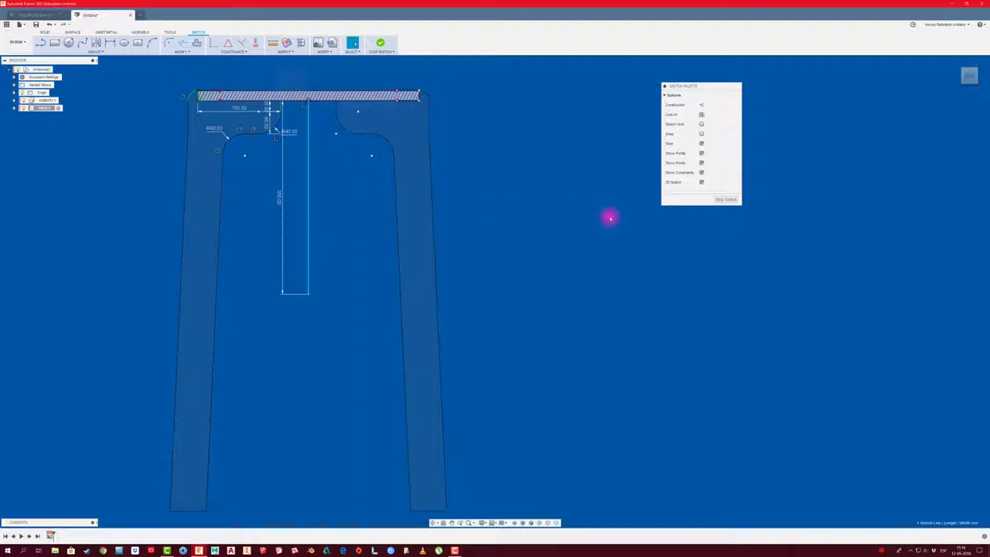
{"action": "left_click", "coordinate": [702, 104]}
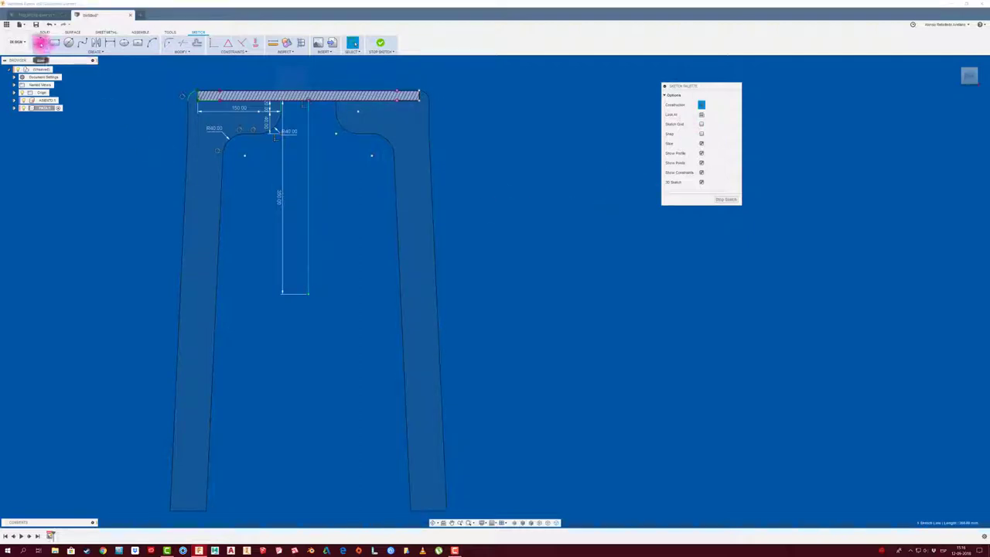
- Draw a horizontal crossbar line from the left leg to the right leg at the guide's end
{"action": "left_click", "coordinate": [41, 43]}
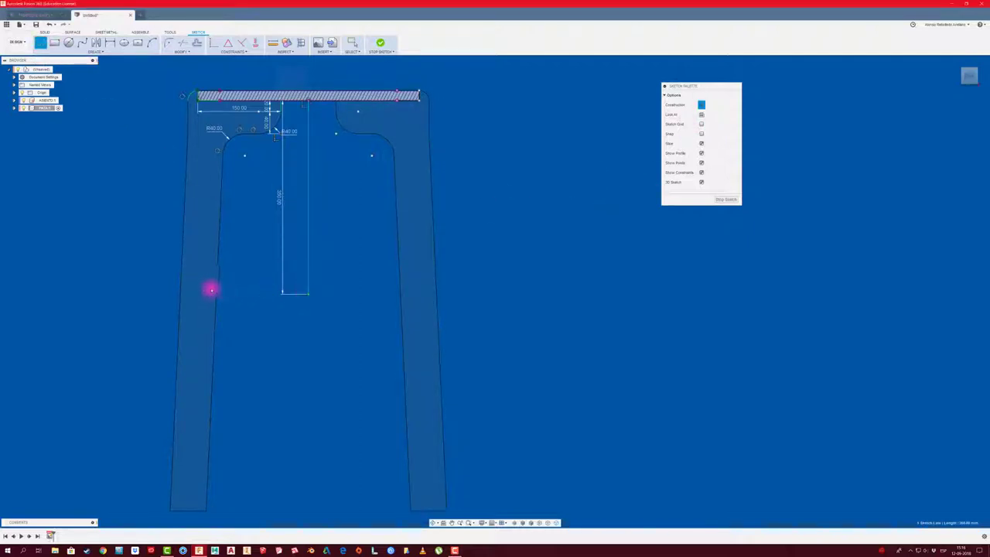
{"action": "left_click", "coordinate": [209, 294]}
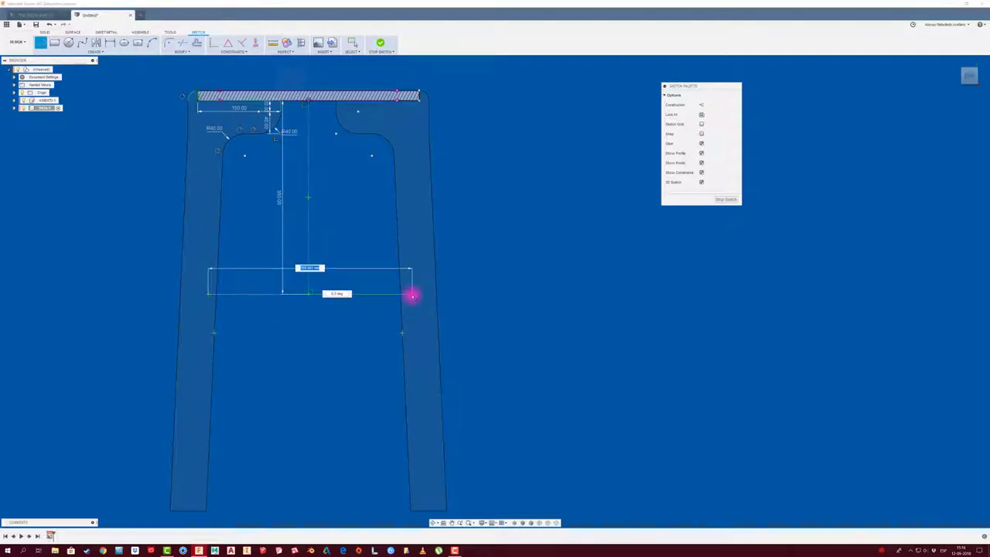
{"action": "left_click", "coordinate": [411, 294]}
{"action": "key", "text": "Escape"}
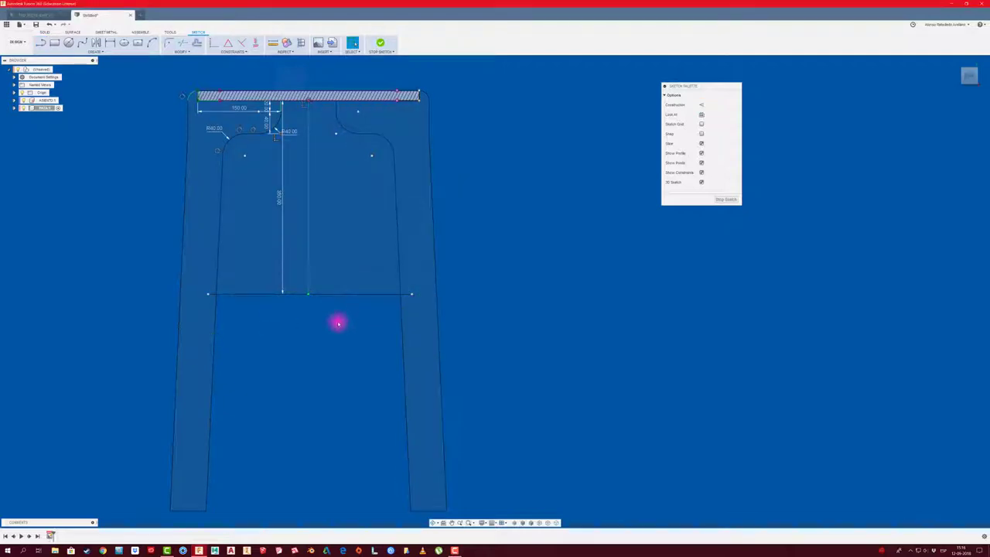
- Trim the crossbar stub past the right leg and remove the vertical guide line
{"action": "key", "text": "t"}
{"action": "left_click", "coordinate": [409, 294]}
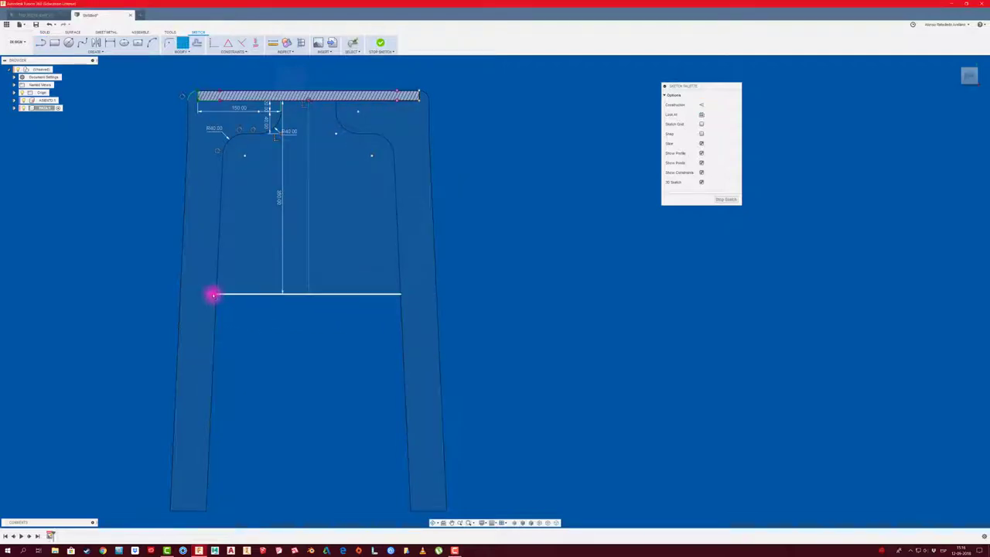
{"action": "left_click", "coordinate": [309, 263]}
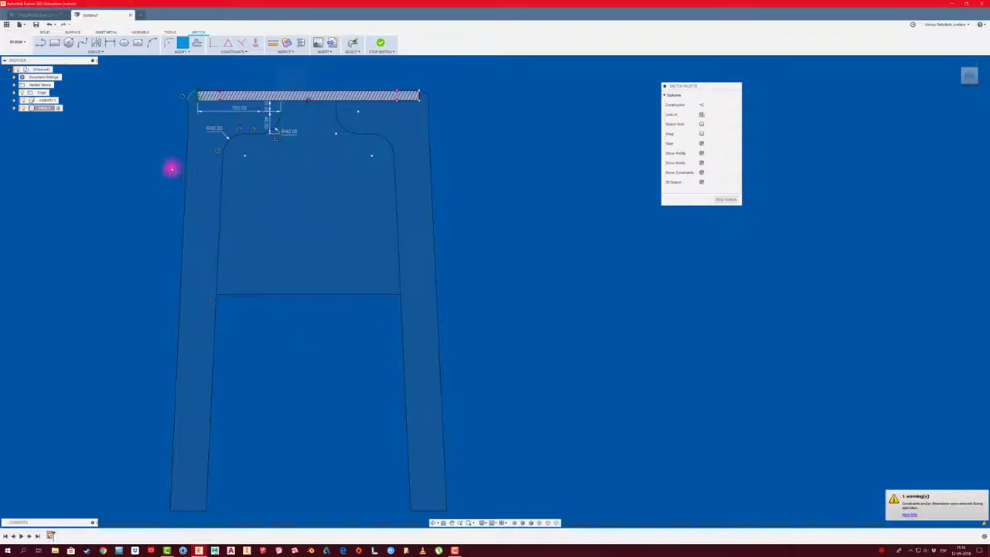
- Offset the crossbar line 30 mm downward to give the crossbar its thickness
{"action": "left_click", "coordinate": [285, 295]}
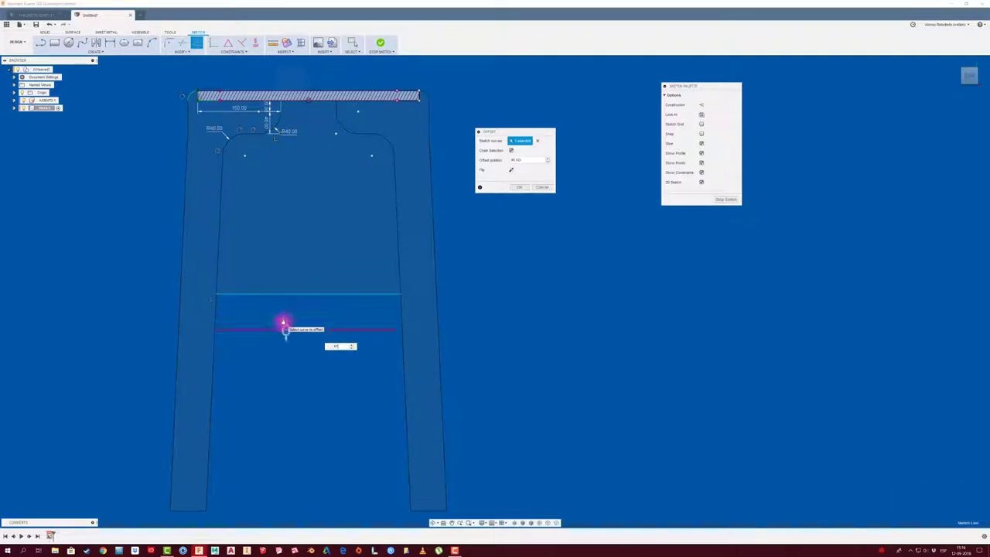
{"action": "left_click", "coordinate": [283, 320]}
{"action": "scroll", "coordinate": [402, 322], "scroll_direction": "up", "scroll_amount": 3}
{"action": "scroll", "coordinate": [402, 322], "scroll_direction": "up", "scroll_amount": 2}
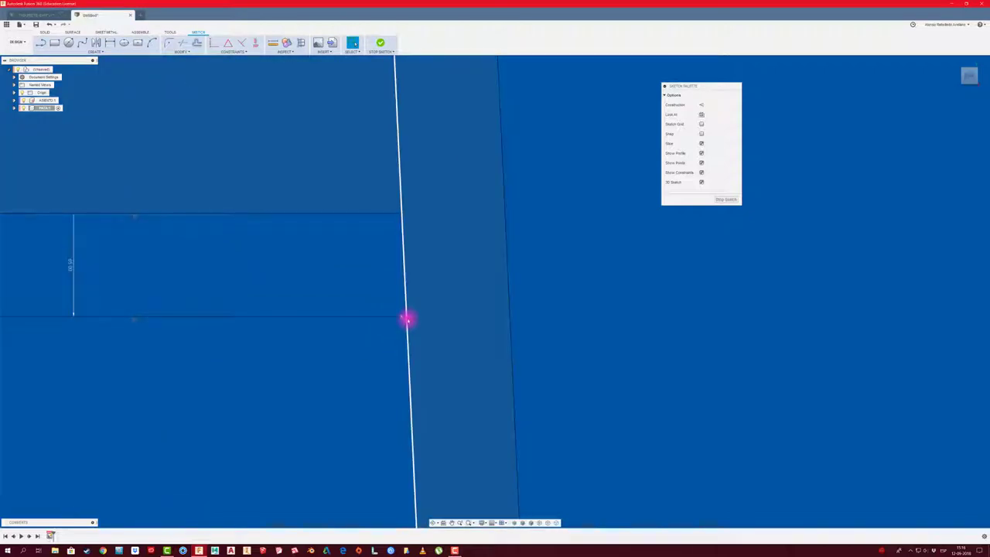
- Trim away the lower line with its dimension and the left line's end at the frame bottom
{"action": "left_click", "coordinate": [184, 49]}
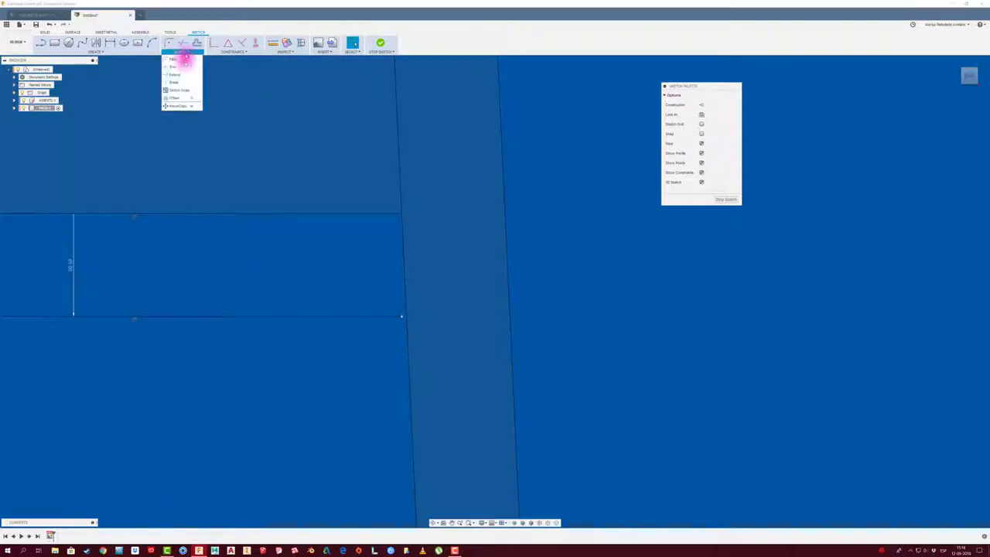
{"action": "left_click", "coordinate": [184, 74]}
{"action": "left_click", "coordinate": [384, 316]}
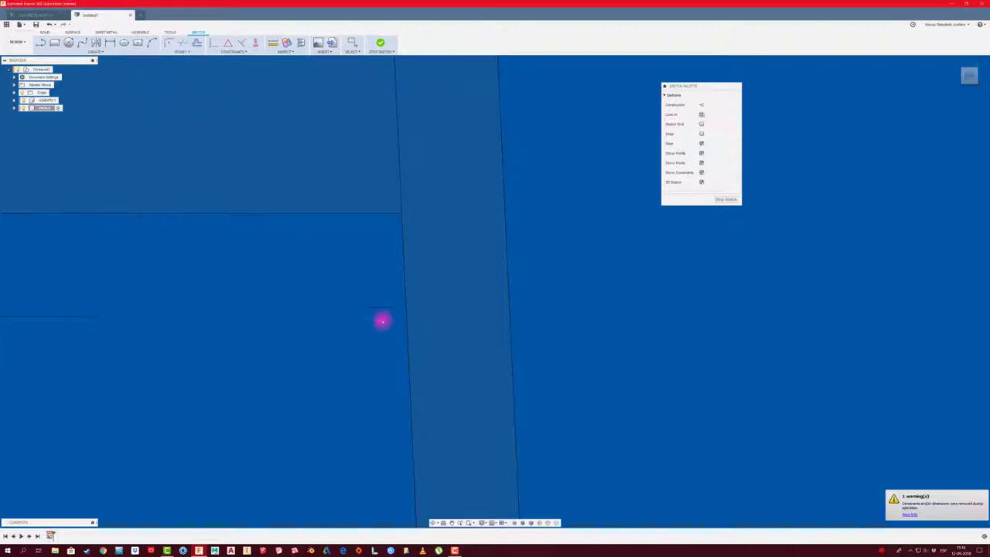
{"action": "scroll", "coordinate": [340, 328], "scroll_direction": "down", "scroll_amount": 1}
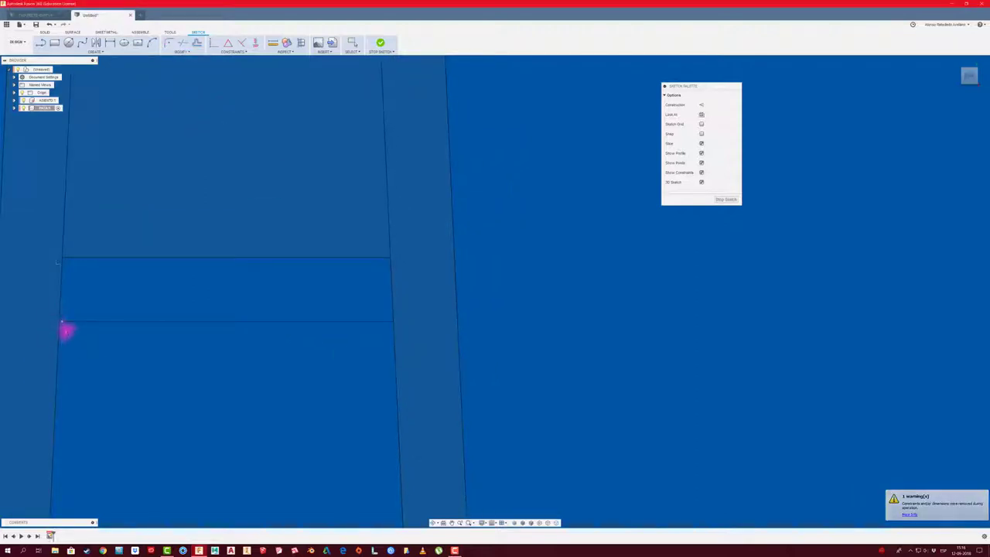
{"action": "scroll", "coordinate": [208, 300], "scroll_direction": "up", "scroll_amount": 3}
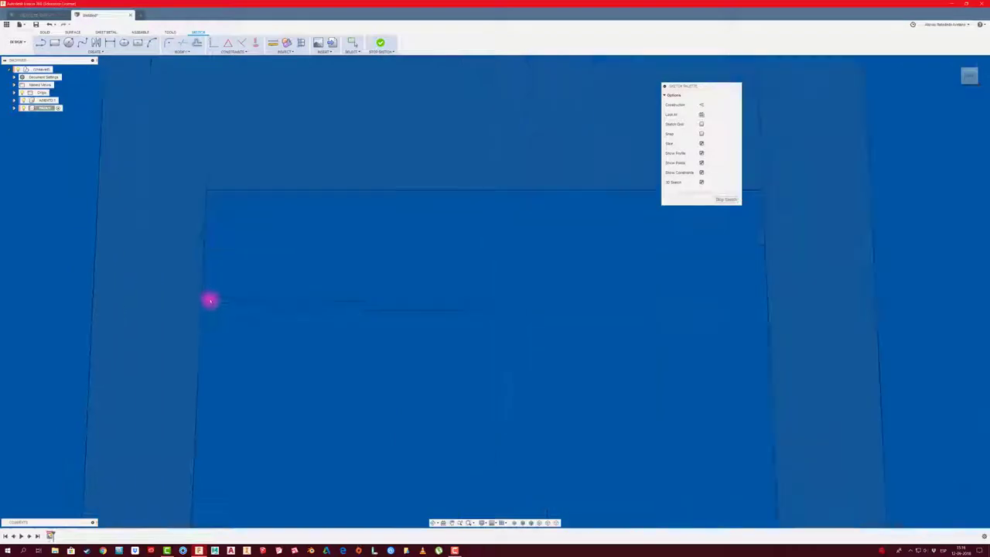
{"action": "scroll", "coordinate": [221, 317], "scroll_direction": "down", "scroll_amount": 3}
{"action": "scroll", "coordinate": [230, 329], "scroll_direction": "down", "scroll_amount": 2}
{"action": "scroll", "coordinate": [317, 214], "scroll_direction": "down", "scroll_amount": 2}
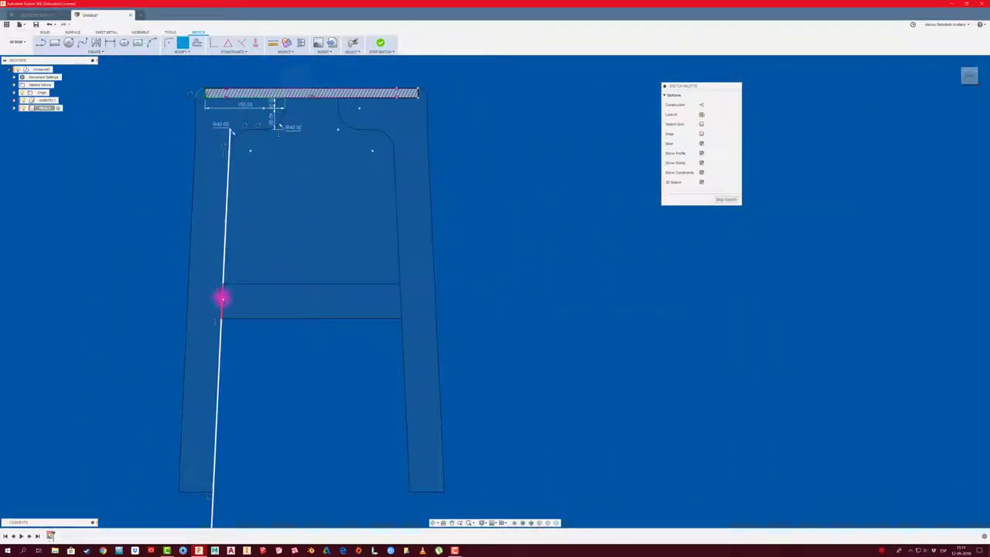
{"action": "left_click", "coordinate": [223, 298]}
{"action": "scroll", "coordinate": [358, 287], "scroll_direction": "down", "scroll_amount": 1}
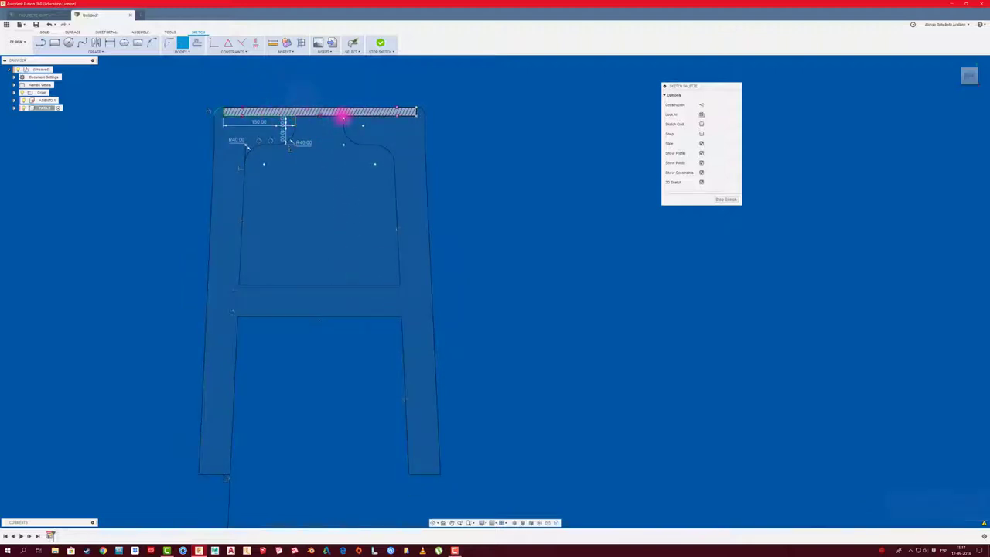
{"action": "key", "text": "Escape"}
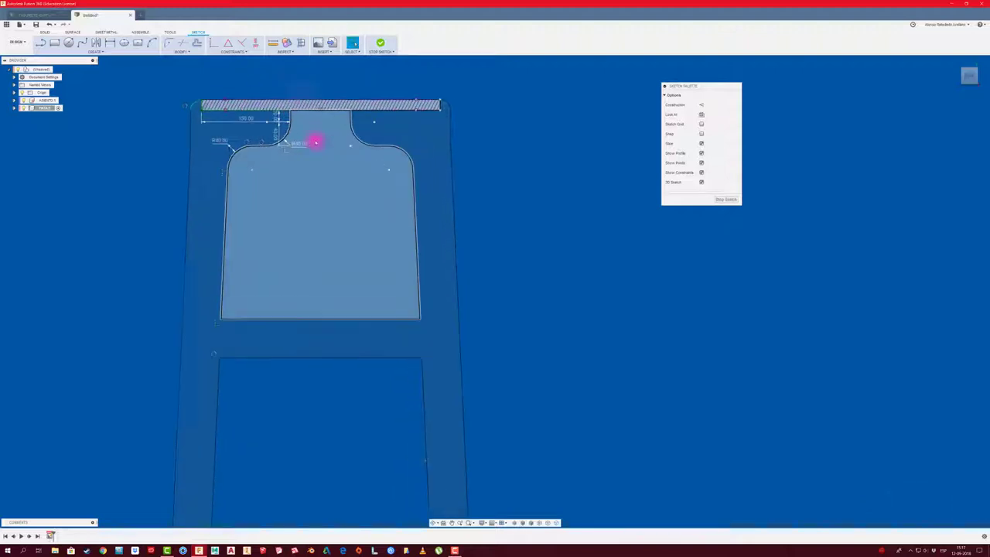
{"action": "scroll", "coordinate": [316, 140], "scroll_direction": "up", "scroll_amount": 2}
{"action": "scroll", "coordinate": [307, 105], "scroll_direction": "up", "scroll_amount": 1}
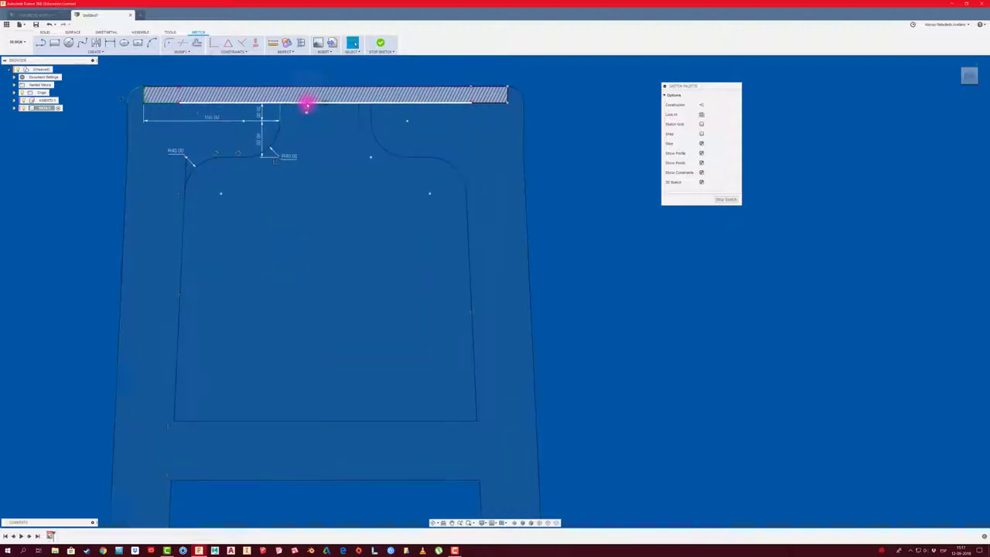
- Select and delete the long vertical line chain, then undo the deletion
{"action": "left_click", "coordinate": [306, 103]}
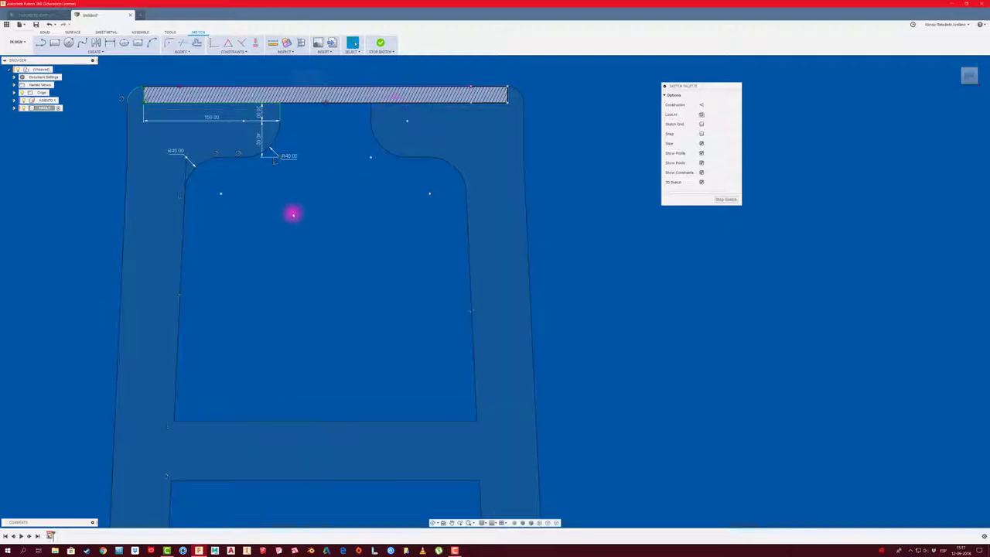
{"action": "scroll", "coordinate": [289, 220], "scroll_direction": "down", "scroll_amount": 3}
{"action": "scroll", "coordinate": [290, 236], "scroll_direction": "down", "scroll_amount": 2}
{"action": "scroll", "coordinate": [281, 234], "scroll_direction": "down", "scroll_amount": 2}
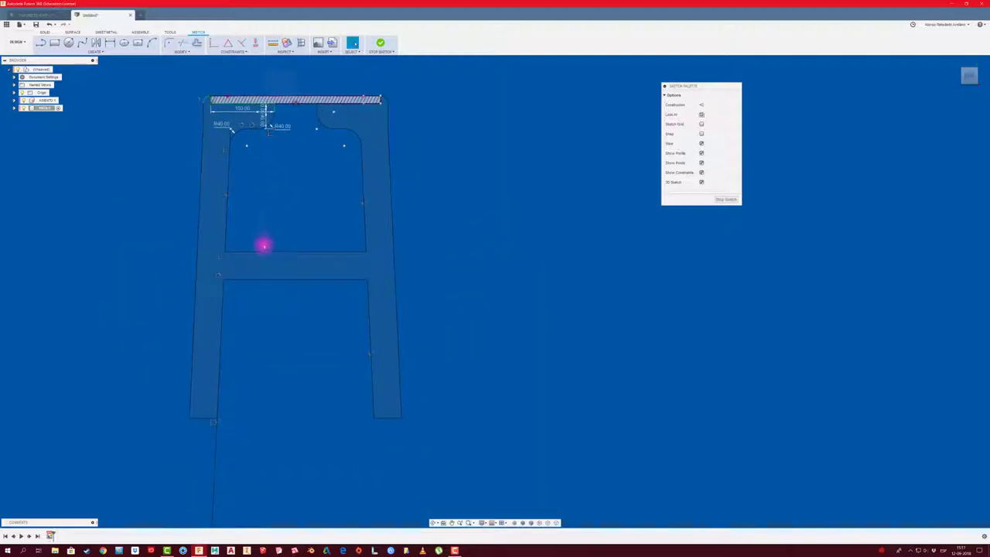
{"action": "middle_click_drag", "start_coordinate": [306, 197], "coordinate": [352, 88]}
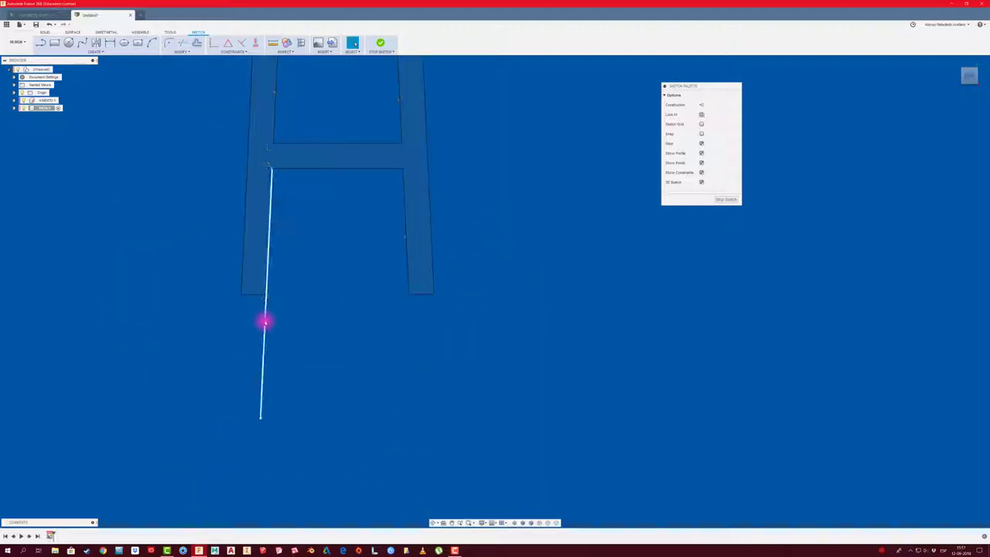
{"action": "double_click", "coordinate": [265, 321]}
{"action": "key", "text": "Delete"}
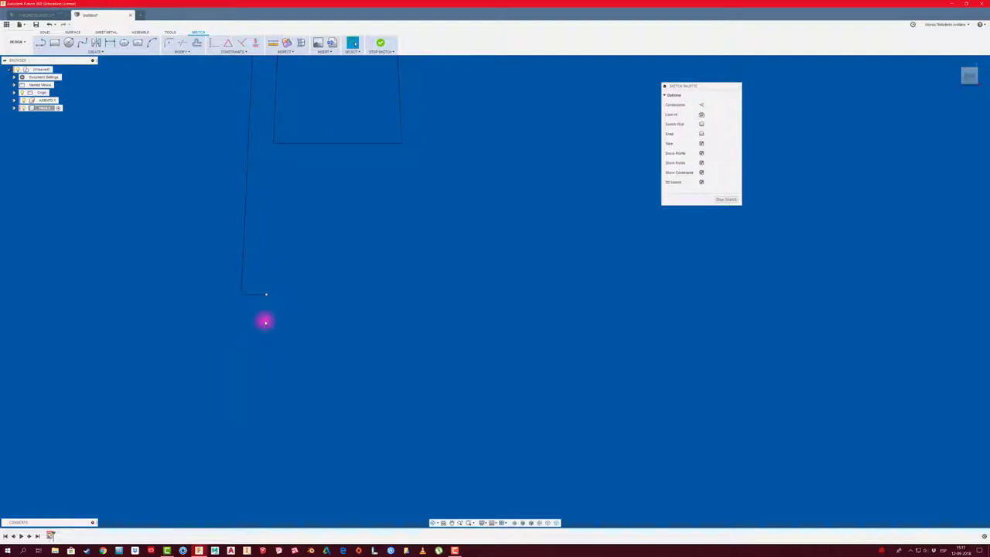
{"action": "key", "text": "ctrl+z"}
- Trim away the vertical line below the frame and the inner left vertical segment
{"action": "key", "text": "t"}
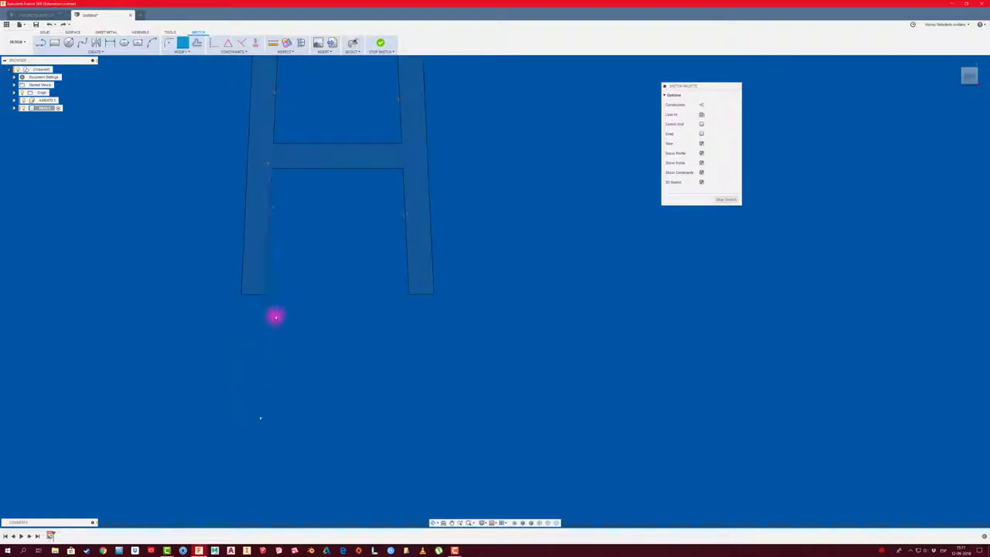
{"action": "left_click", "coordinate": [265, 301]}
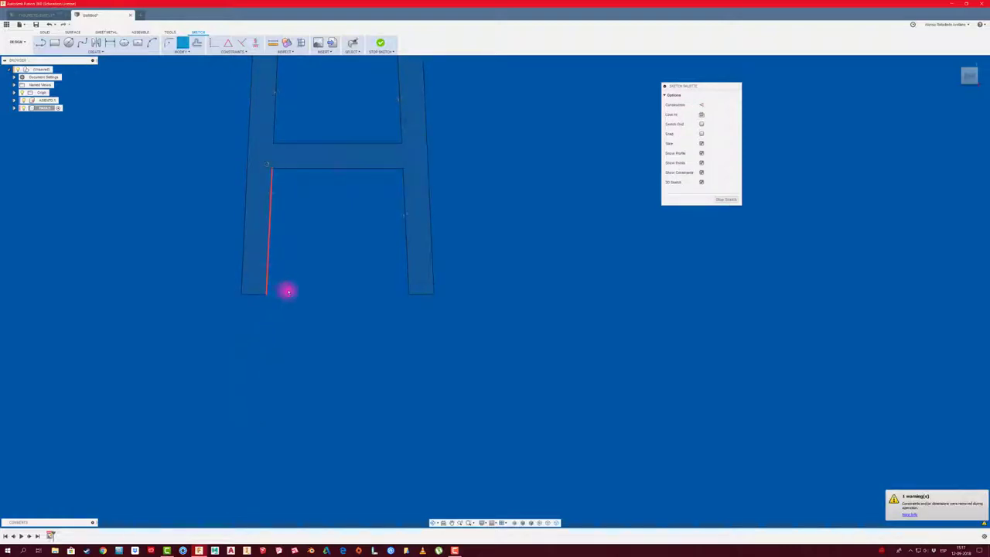
{"action": "left_click", "coordinate": [287, 289]}
{"action": "key", "text": "Escape"}
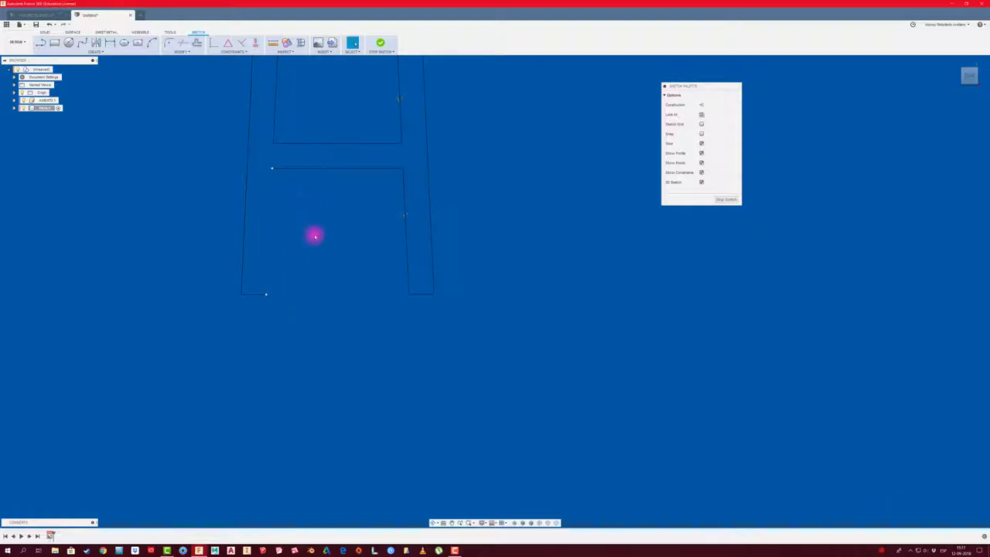
{"action": "scroll", "coordinate": [320, 276], "scroll_direction": "up", "scroll_amount": 2}
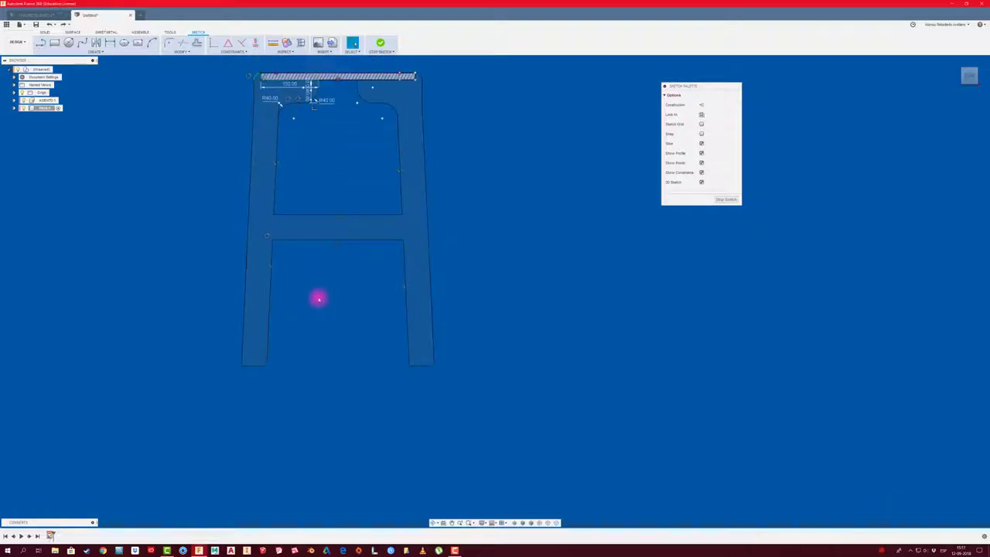
{"action": "scroll", "coordinate": [309, 212], "scroll_direction": "up", "scroll_amount": 2}
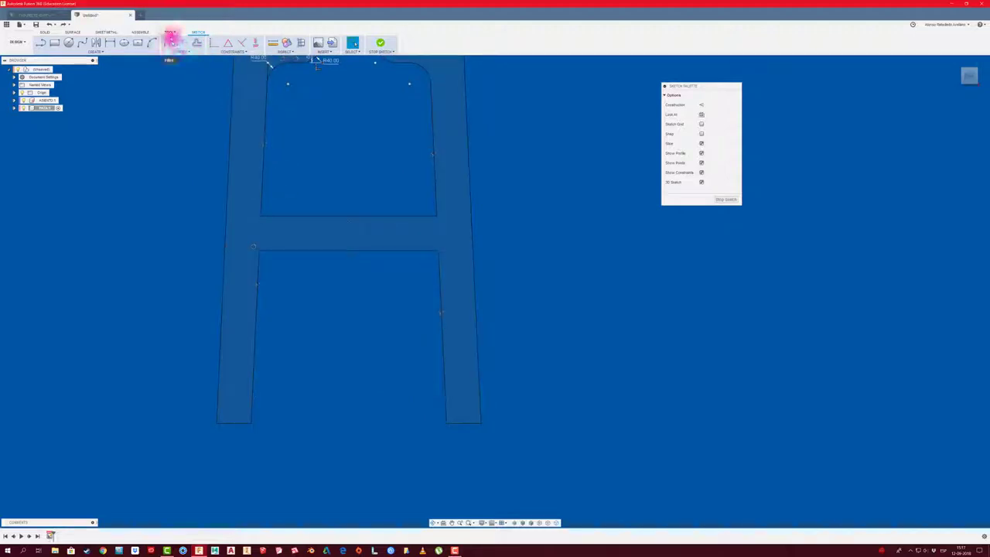
- Fillet the window's lower-left corner and the crossbar's lower-left and lower-right corners with R50
{"action": "left_click", "coordinate": [169, 42]}
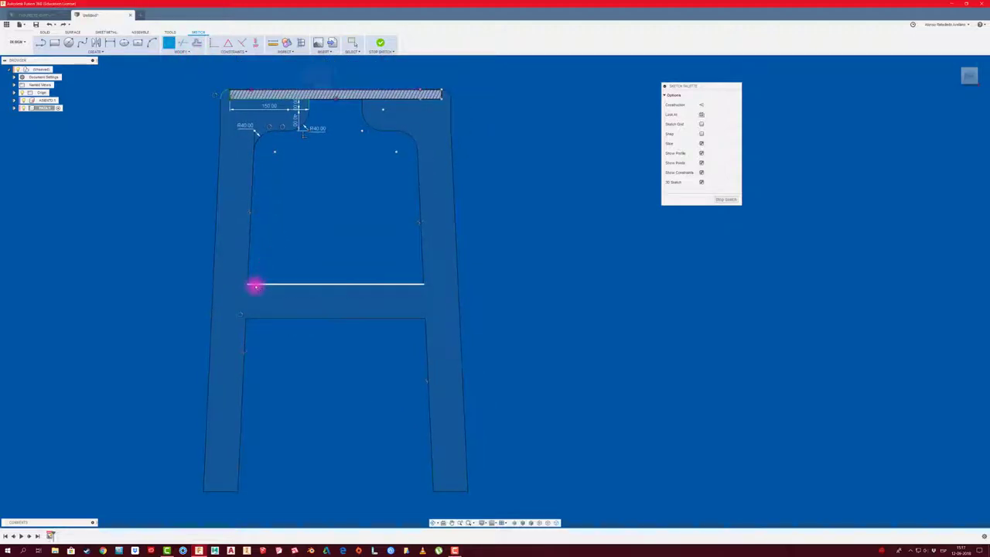
{"action": "left_click", "coordinate": [254, 284]}
{"action": "left_click", "coordinate": [249, 276]}
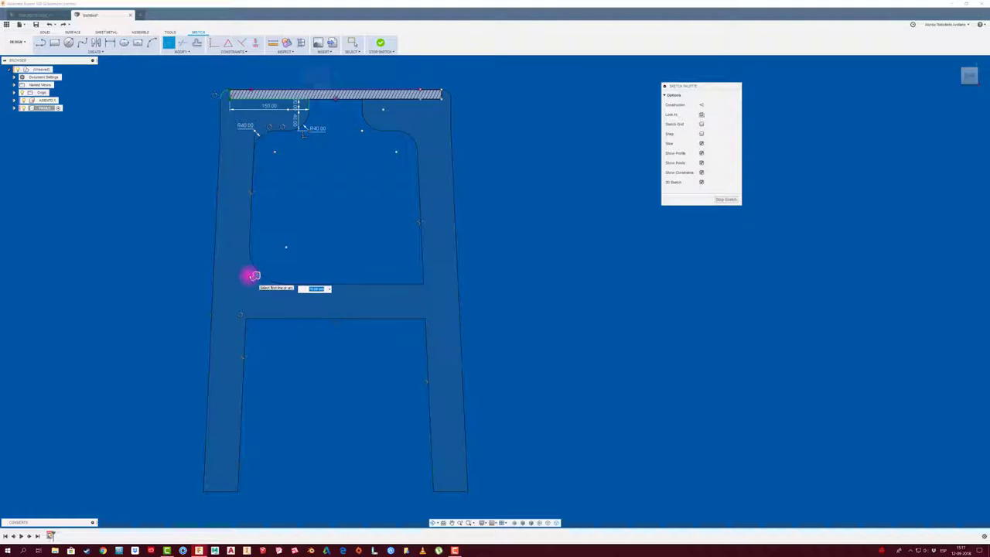
{"action": "type", "text": "50"}
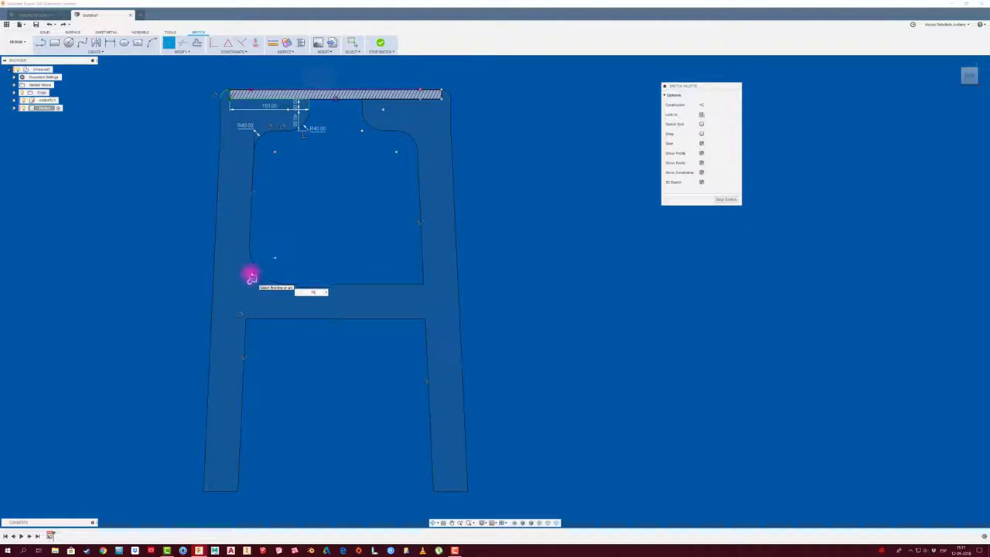
{"action": "left_click", "coordinate": [244, 328]}
{"action": "left_click", "coordinate": [257, 318]}
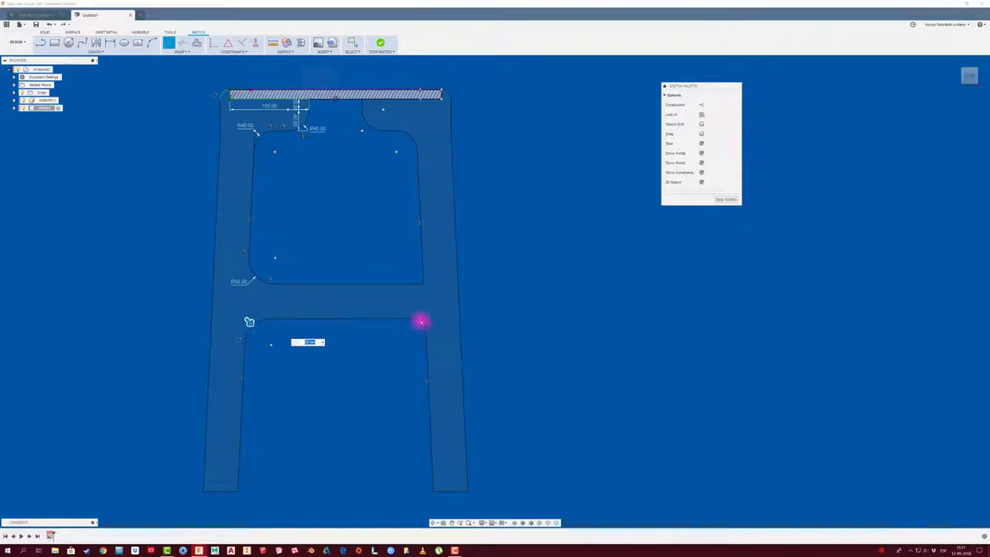
{"action": "left_click", "coordinate": [426, 325]}
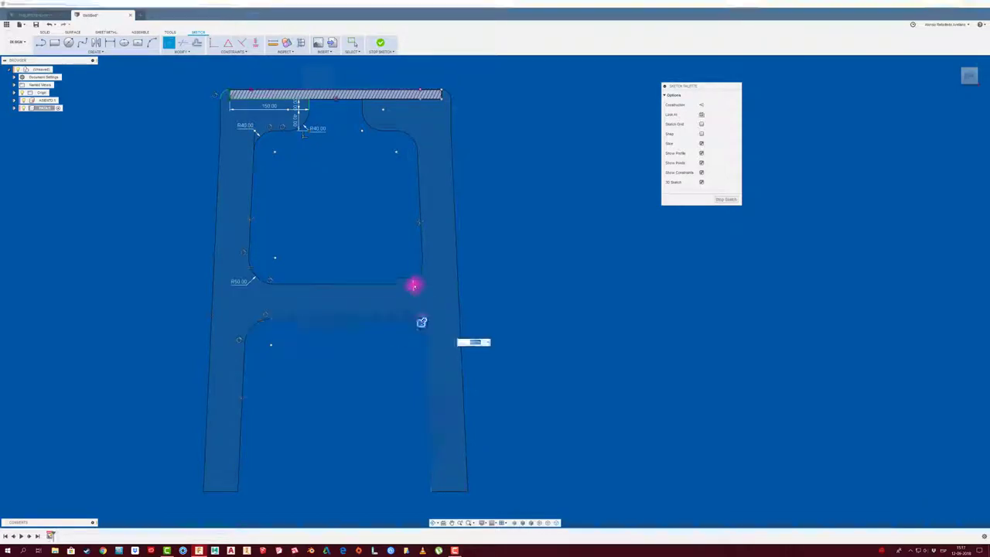
{"action": "left_click", "coordinate": [418, 280]}
{"action": "key", "text": "Escape"}
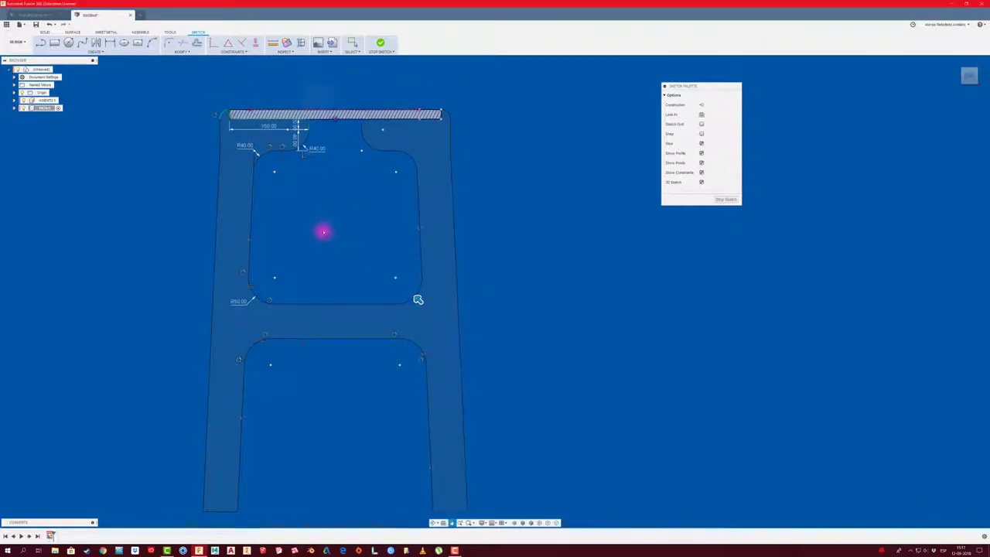
- Fillet the window's lower-right corner at R50, undoing an accidental edge deletion along the way
{"action": "middle_click_drag", "start_coordinate": [330, 212], "coordinate": [323, 230]}
{"action": "scroll", "coordinate": [250, 154], "scroll_direction": "up", "scroll_amount": 2}
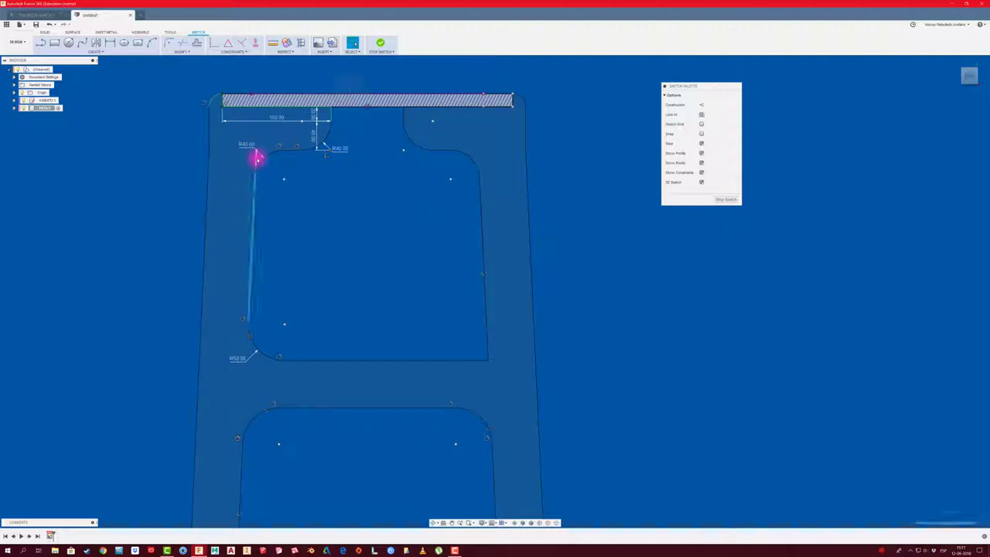
{"action": "key", "text": "Delete"}
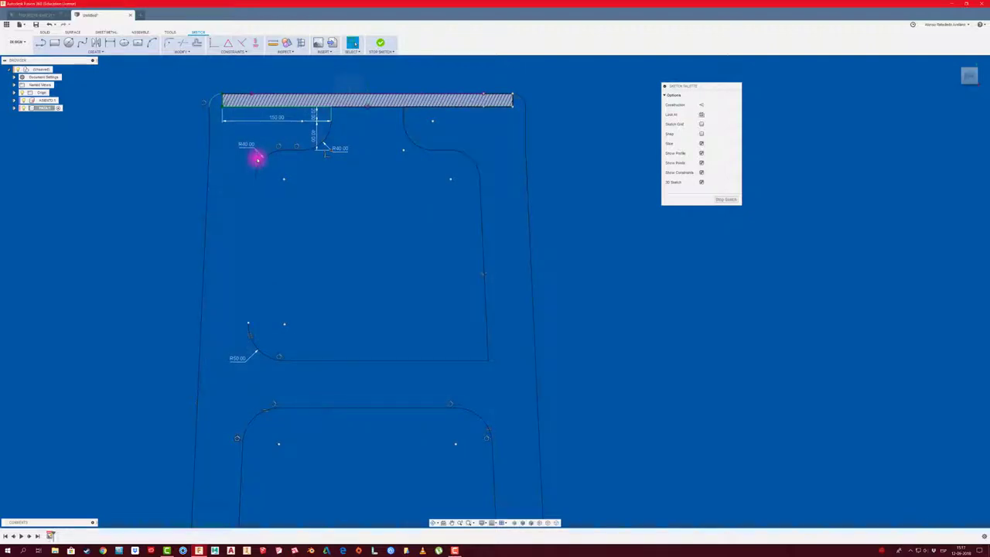
{"action": "key", "text": "ctrl+z"}
{"action": "key", "text": "t"}
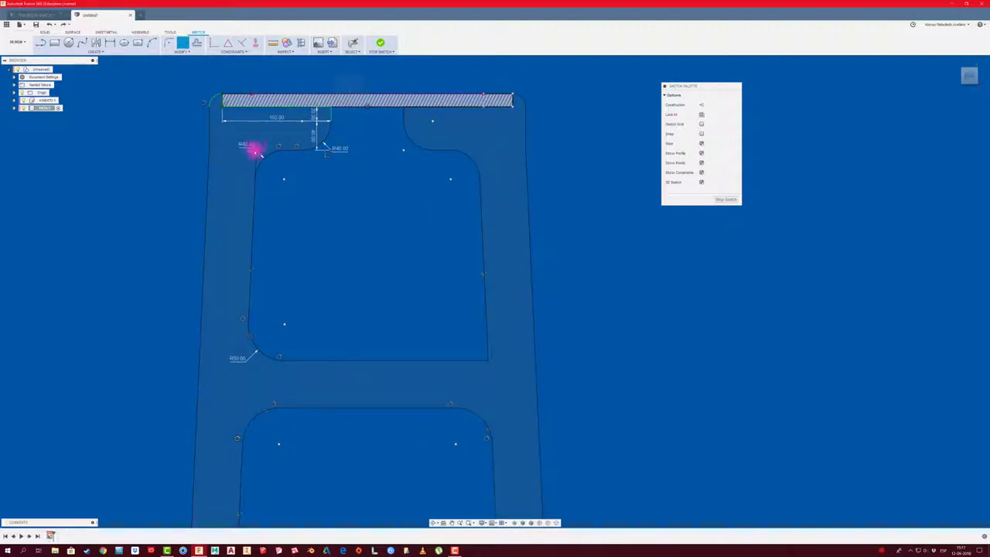
{"action": "scroll", "coordinate": [320, 247], "scroll_direction": "down", "scroll_amount": 2}
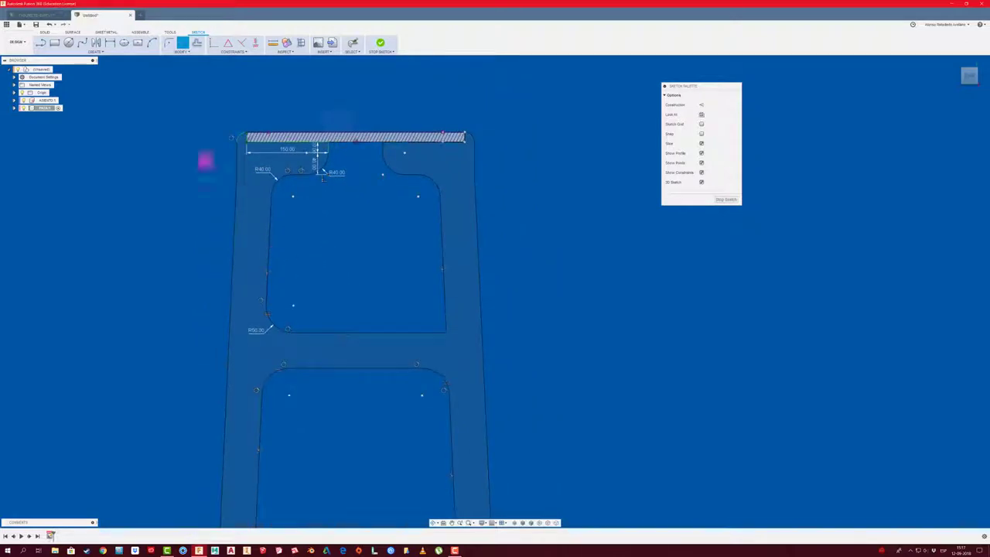
{"action": "left_click", "coordinate": [170, 43]}
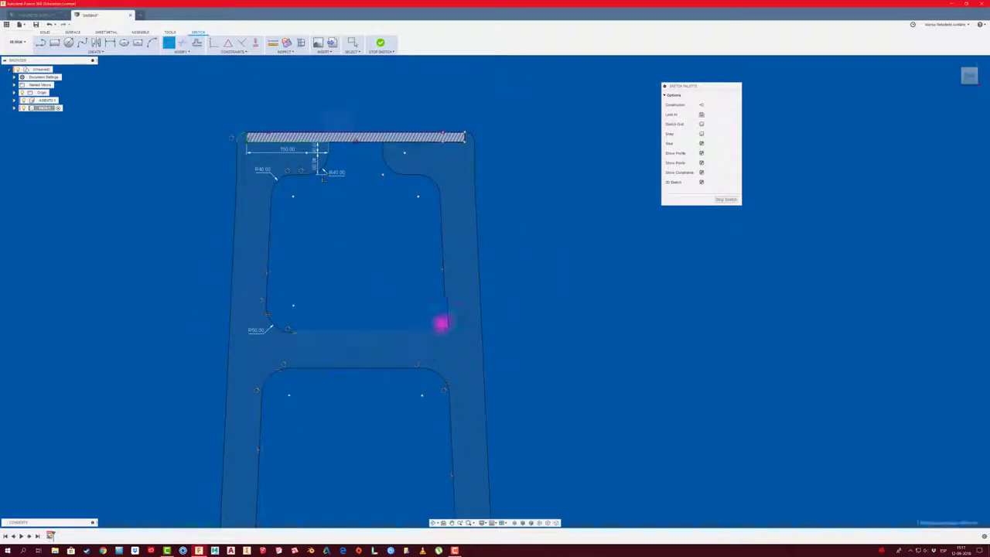
{"action": "middle_click_drag", "start_coordinate": [438, 327], "coordinate": [418, 289]}
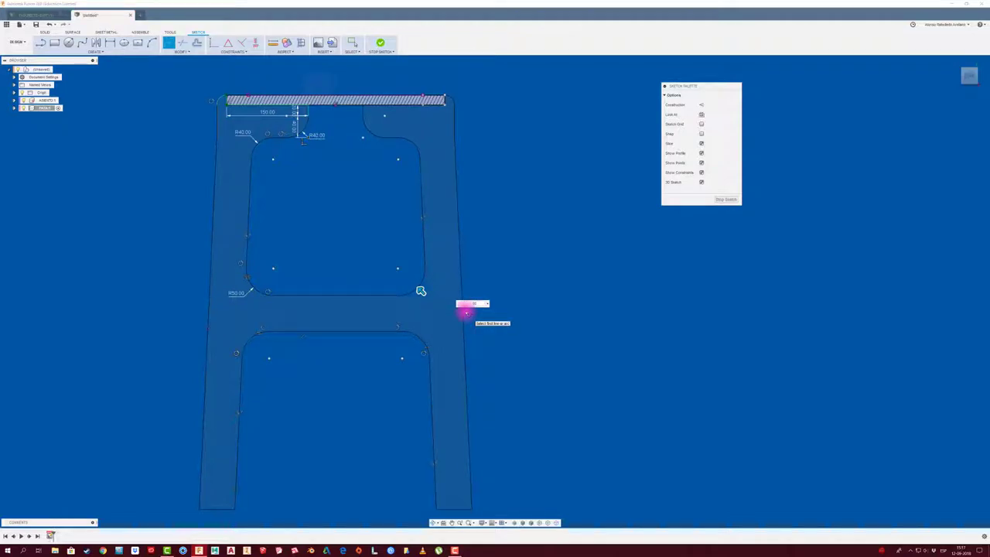
{"action": "left_click", "coordinate": [40, 42]}
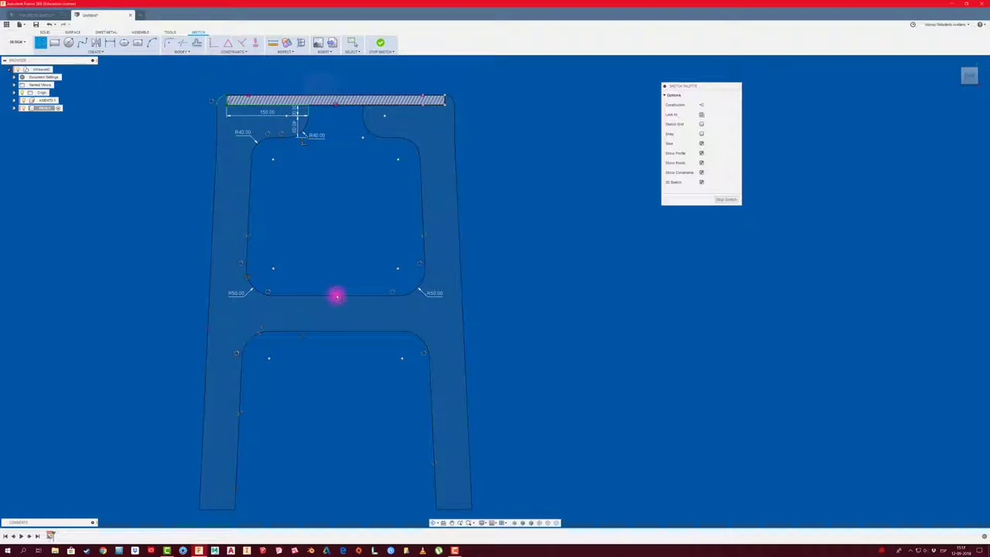
- Draw a short vertical slot line down from the window's bottom edge, then select it for offsetting
{"action": "left_click", "coordinate": [337, 296]}
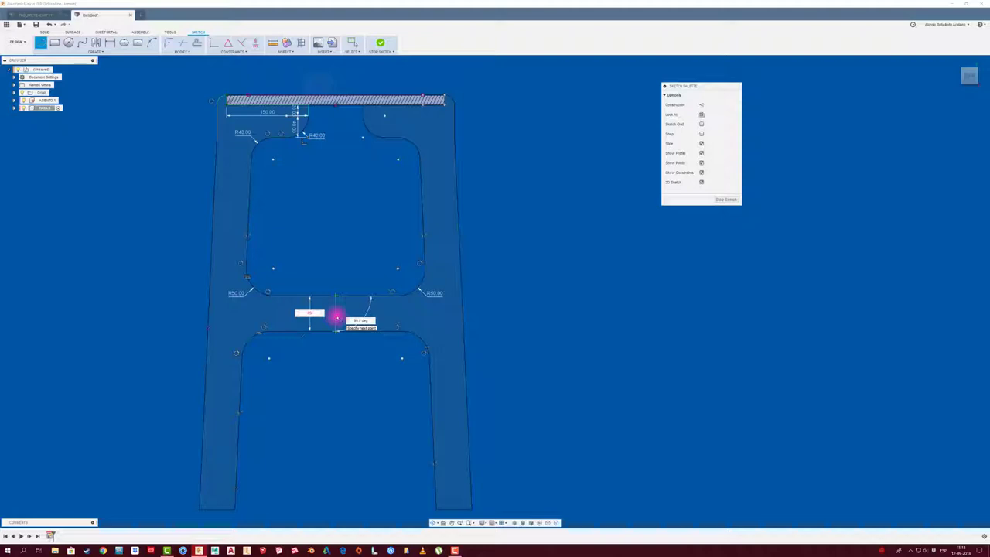
{"action": "key", "text": "Escape"}
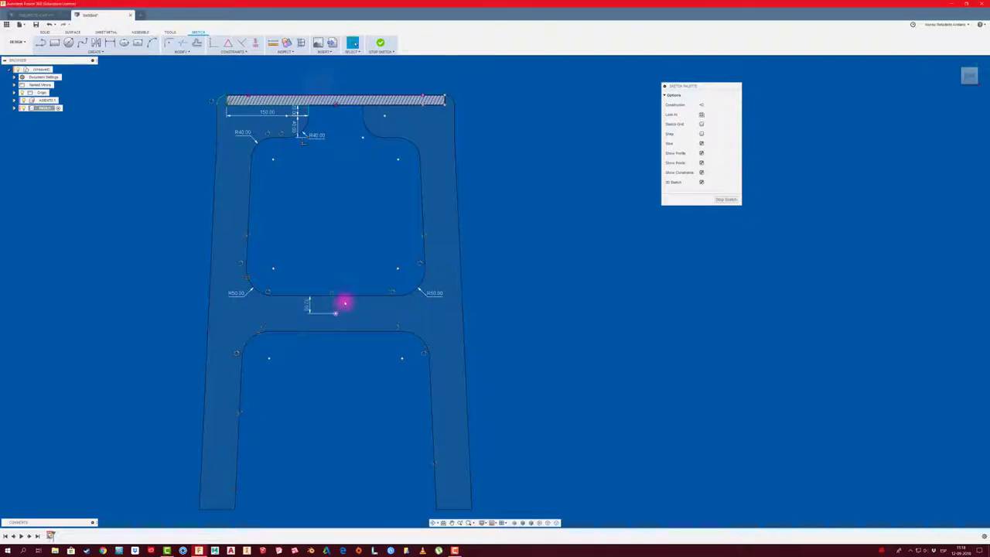
{"action": "scroll", "coordinate": [347, 301], "scroll_direction": "up", "scroll_amount": 4}
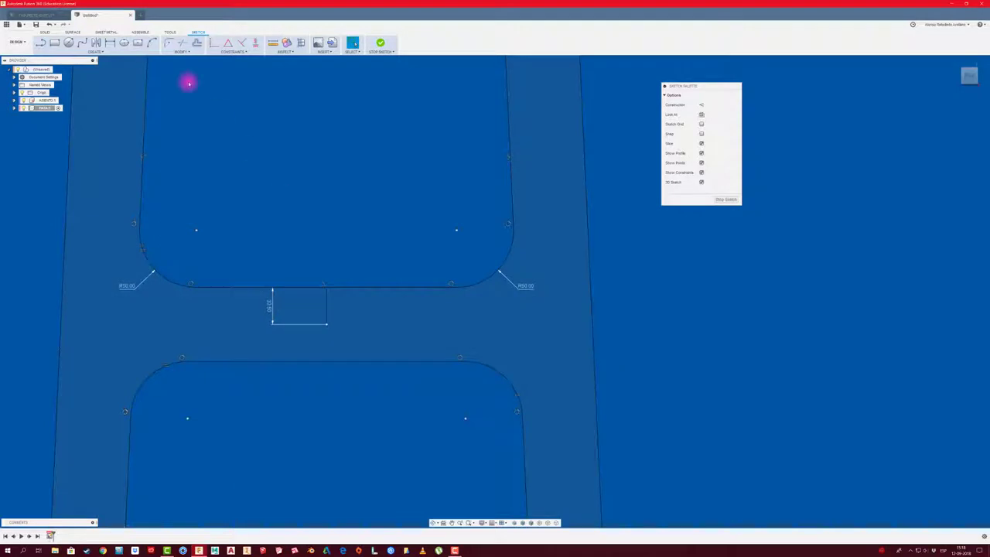
{"action": "left_click", "coordinate": [196, 43]}
{"action": "left_click", "coordinate": [326, 303]}
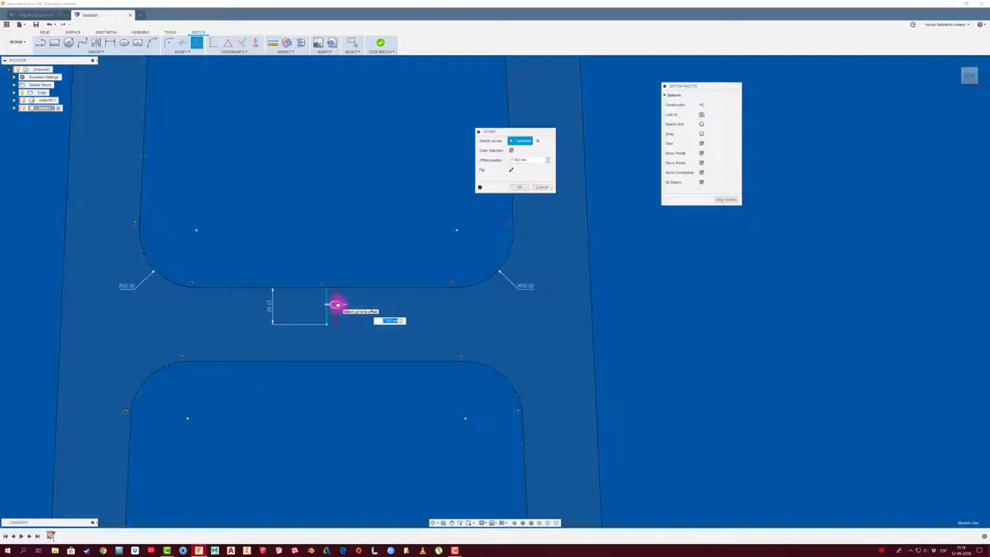
- Offset the pocket's bottom line to create the slot's guide line on the crossbar
{"action": "key", "text": "Return"}
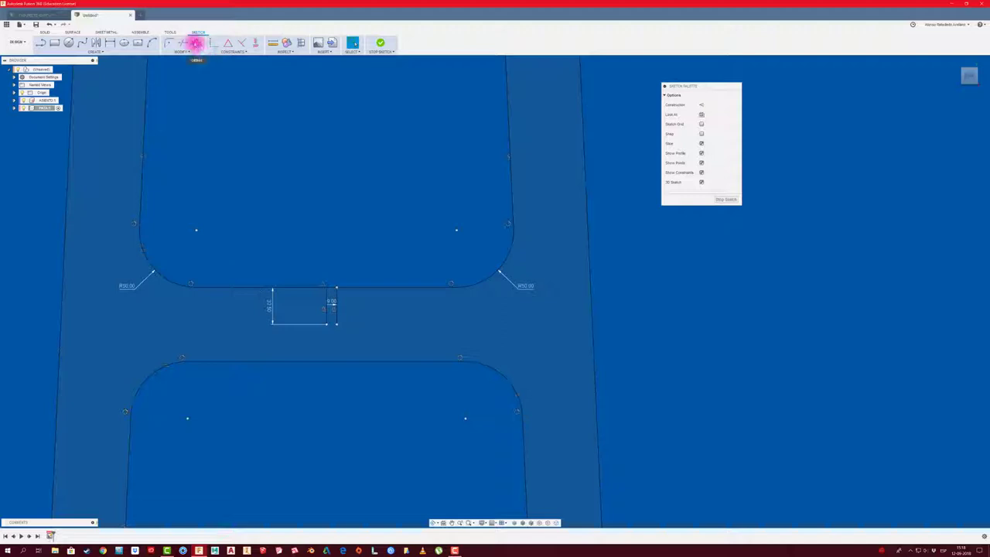
{"action": "left_click", "coordinate": [197, 42]}
{"action": "left_click", "coordinate": [327, 317]}
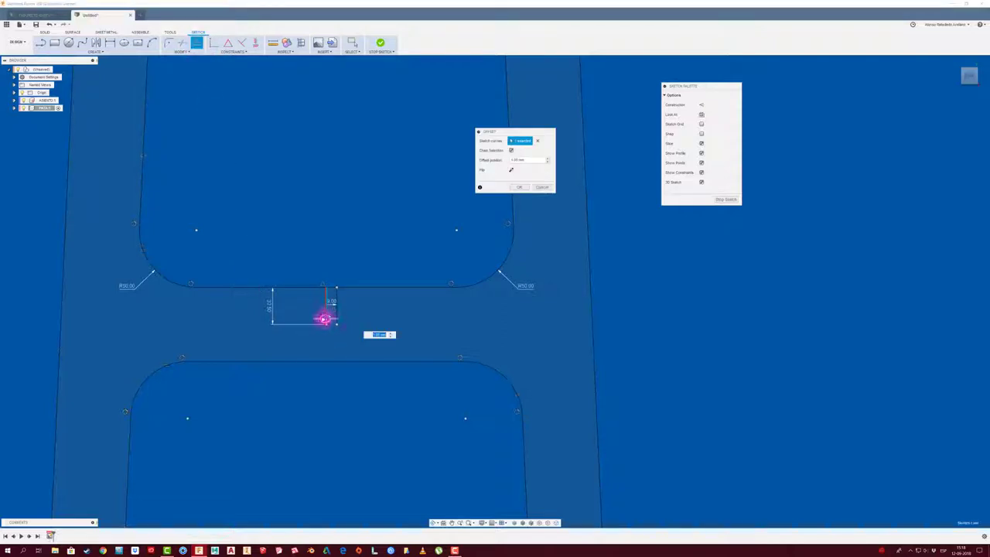
{"action": "left_click", "coordinate": [312, 318]}
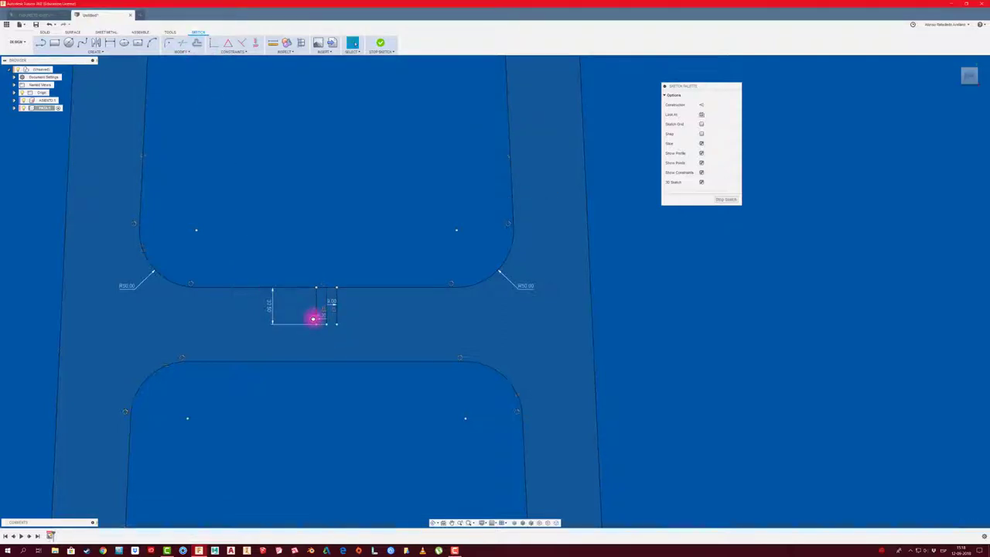
- Draw the slot rectangle in the crossbar and trim away the edge segments inside the notch
{"action": "key", "text": "r"}
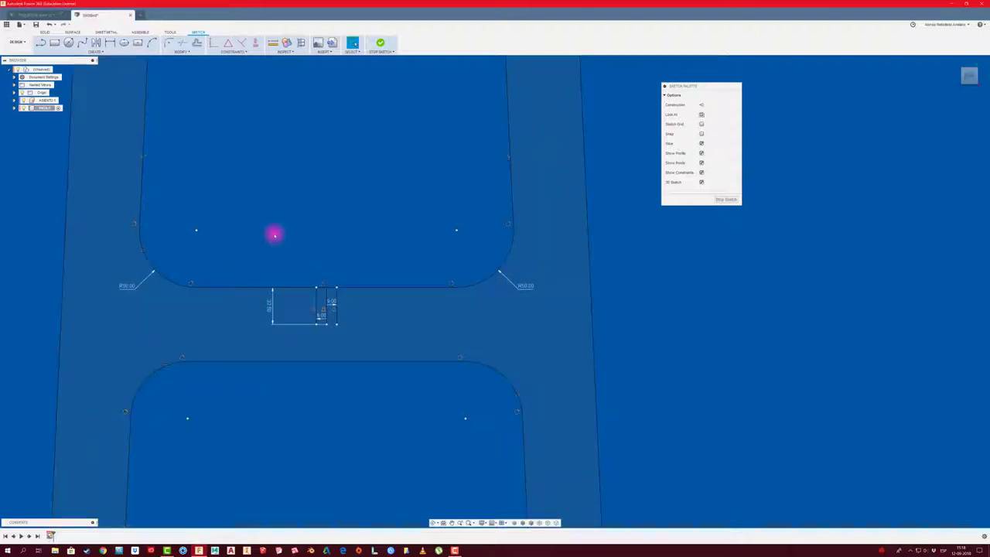
{"action": "scroll", "coordinate": [332, 356], "scroll_direction": "up", "scroll_amount": 2}
{"action": "scroll", "coordinate": [331, 346], "scroll_direction": "up", "scroll_amount": 1}
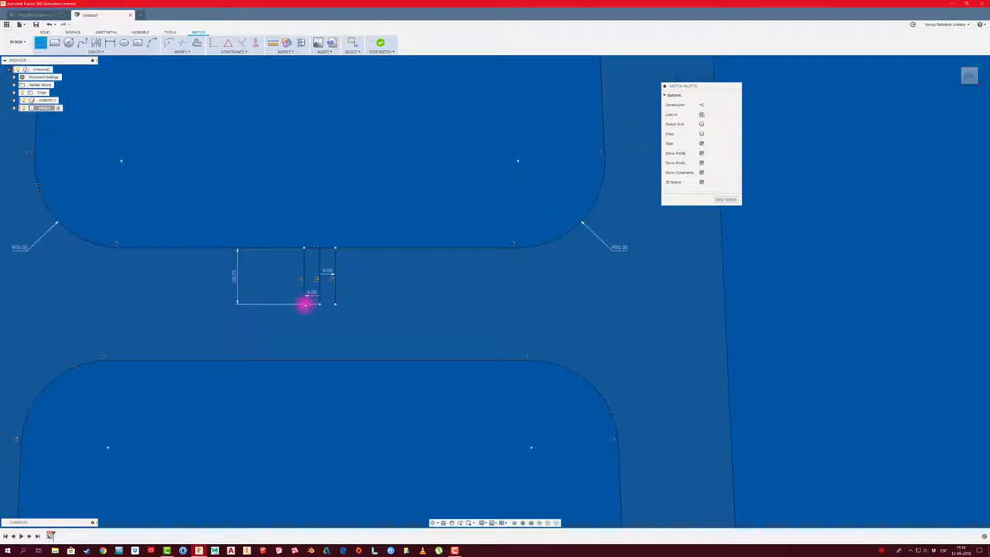
{"action": "left_click", "coordinate": [306, 304]}
{"action": "left_click", "coordinate": [335, 247]}
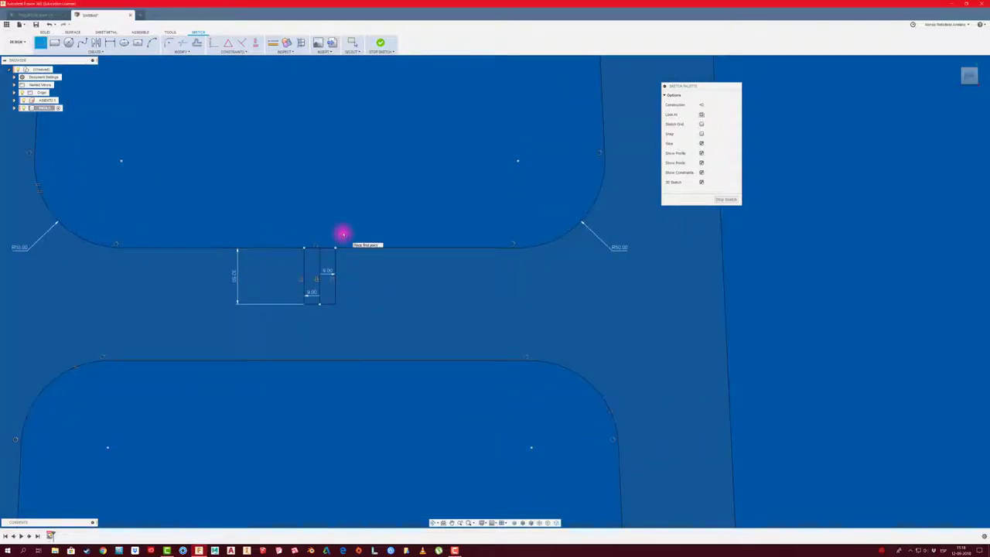
{"action": "key", "text": "t"}
{"action": "left_click", "coordinate": [318, 247]}
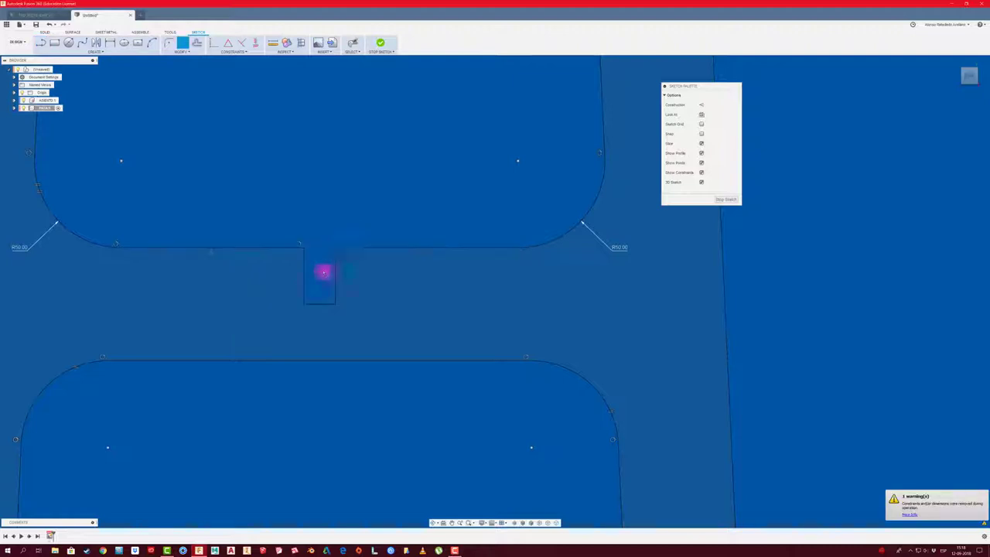
{"action": "scroll", "coordinate": [323, 271], "scroll_direction": "down", "scroll_amount": 1}
{"action": "scroll", "coordinate": [341, 240], "scroll_direction": "down", "scroll_amount": 2}
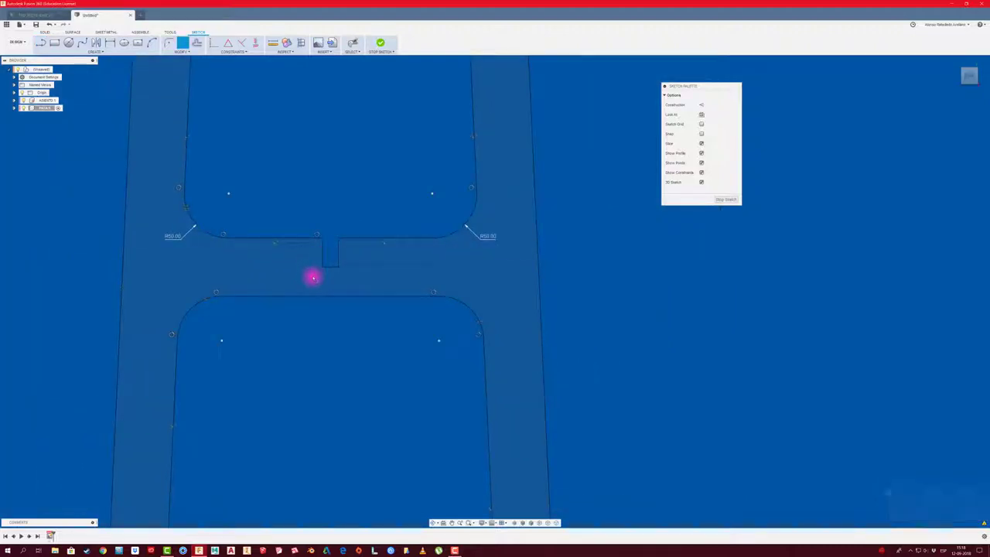
{"action": "left_click", "coordinate": [331, 247]}
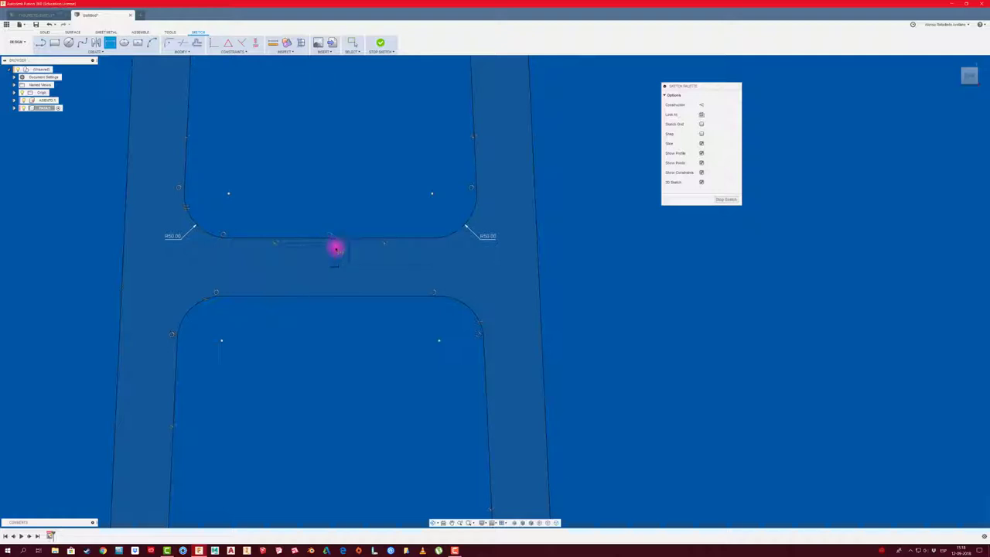
- Draw a 16-wide rectangle at the notch's left edge and finish the sketch
{"action": "left_click", "coordinate": [323, 249]}
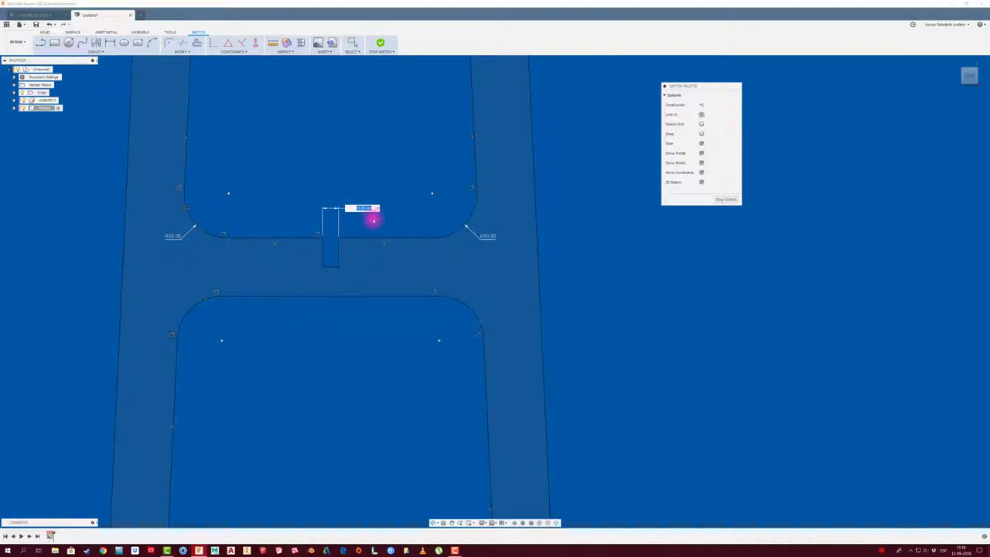
{"action": "left_click", "coordinate": [337, 253]}
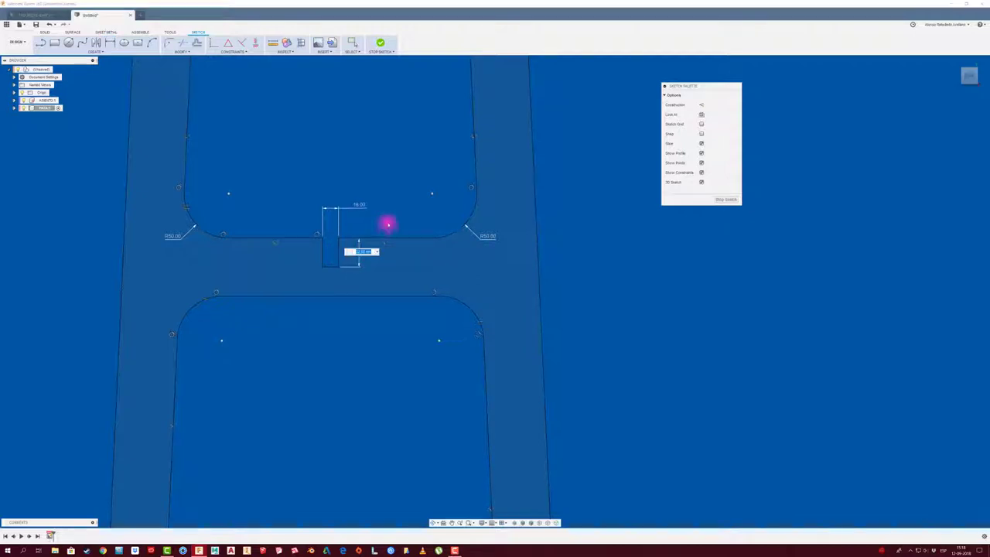
{"action": "left_click", "coordinate": [382, 241]}
{"action": "scroll", "coordinate": [367, 240], "scroll_direction": "down", "scroll_amount": 3}
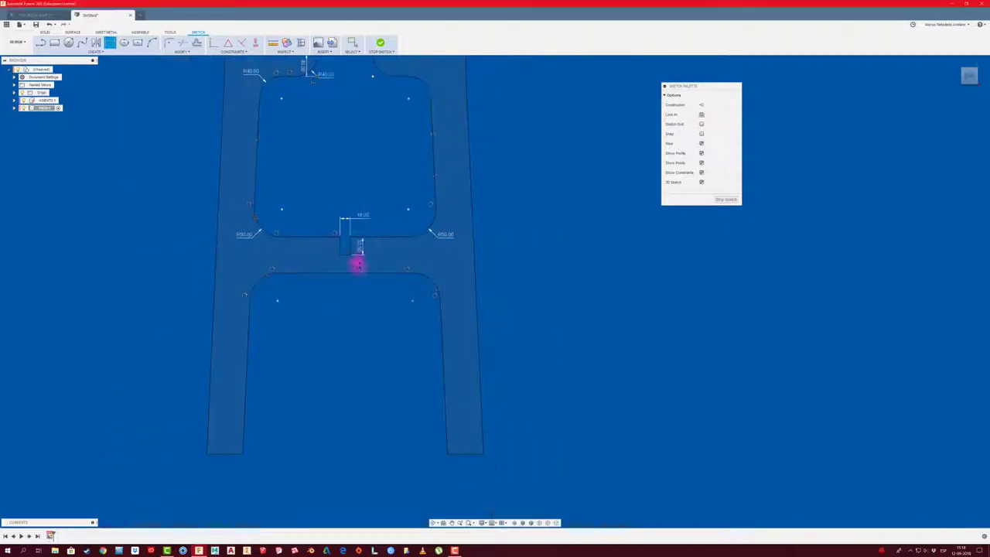
{"action": "scroll", "coordinate": [354, 261], "scroll_direction": "down", "scroll_amount": 2}
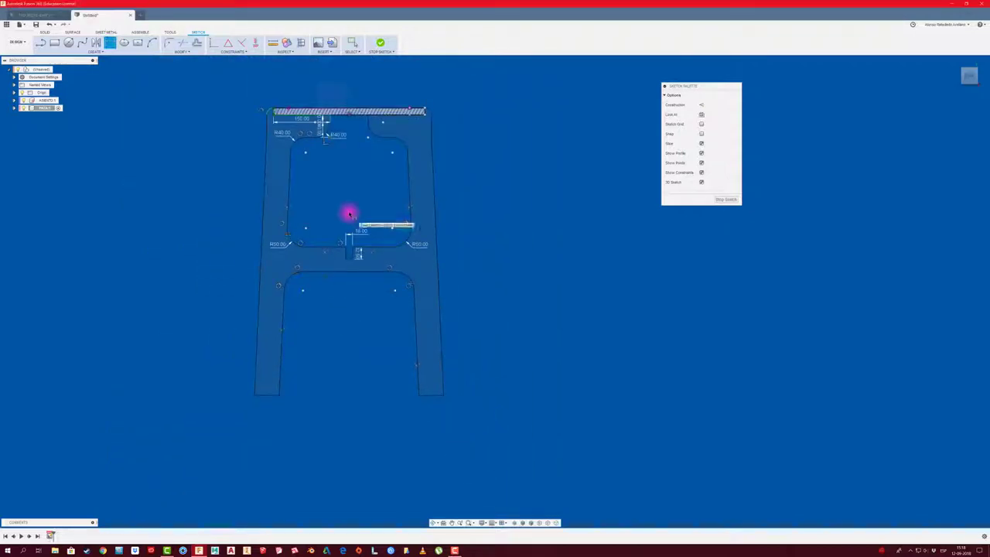
{"action": "key", "text": "e"}
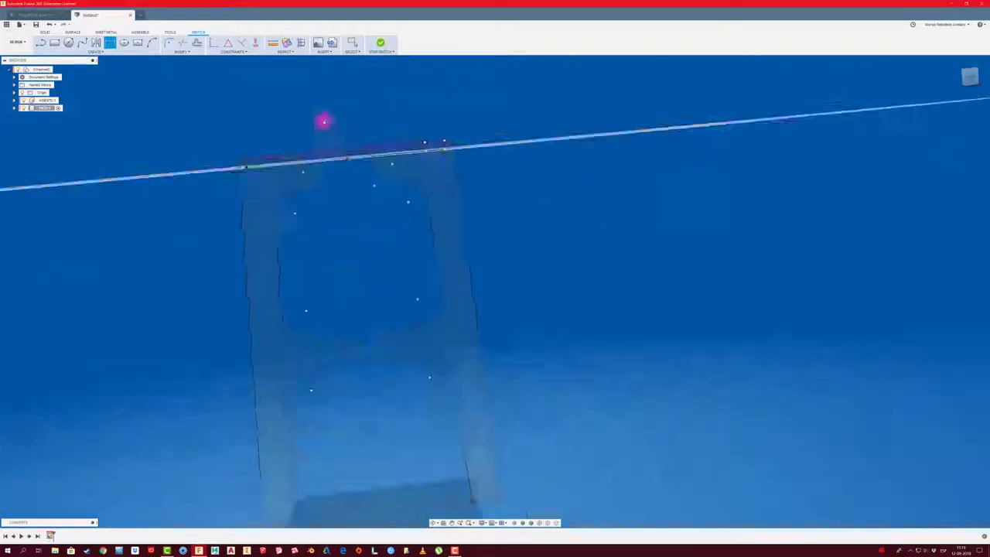
{"action": "key", "text": "Return"}
{"action": "mouse_move", "coordinate": [288, 290]}
{"action": "middle_mouse_down", "text": "shift"}
{"action": "mouse_move", "coordinate": [217, 255]}
{"action": "mouse_move", "coordinate": [227, 192]}
{"action": "mouse_move", "coordinate": [165, 77]}
{"action": "mouse_move", "coordinate": [137, 95]}
{"action": "mouse_move", "coordinate": [93, 70]}
{"action": "middle_mouse_up", "text": "shift"}
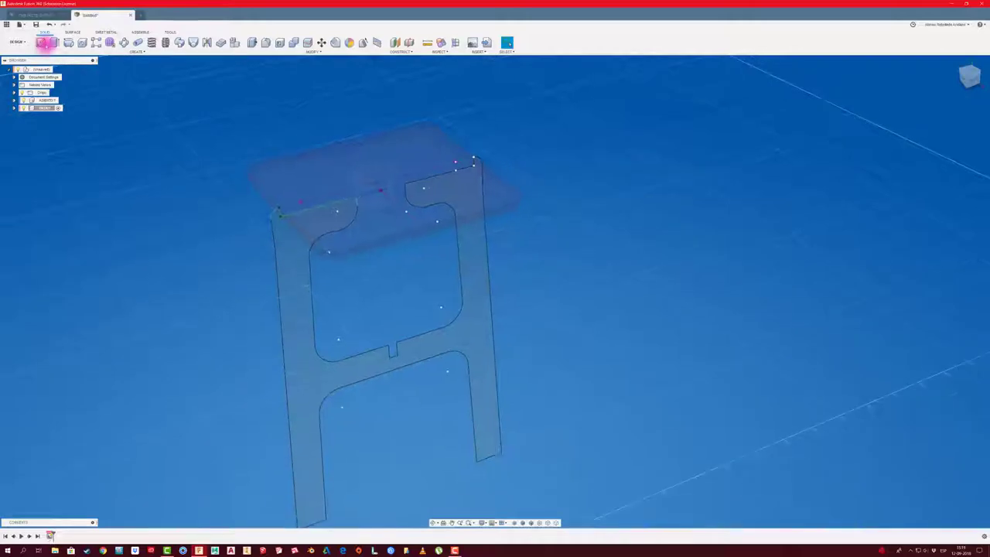
- Extrude the H profile symmetrically, measured as whole thickness, into a solid leg frame body
{"action": "left_click", "coordinate": [55, 43]}
{"action": "left_click", "coordinate": [300, 253]}
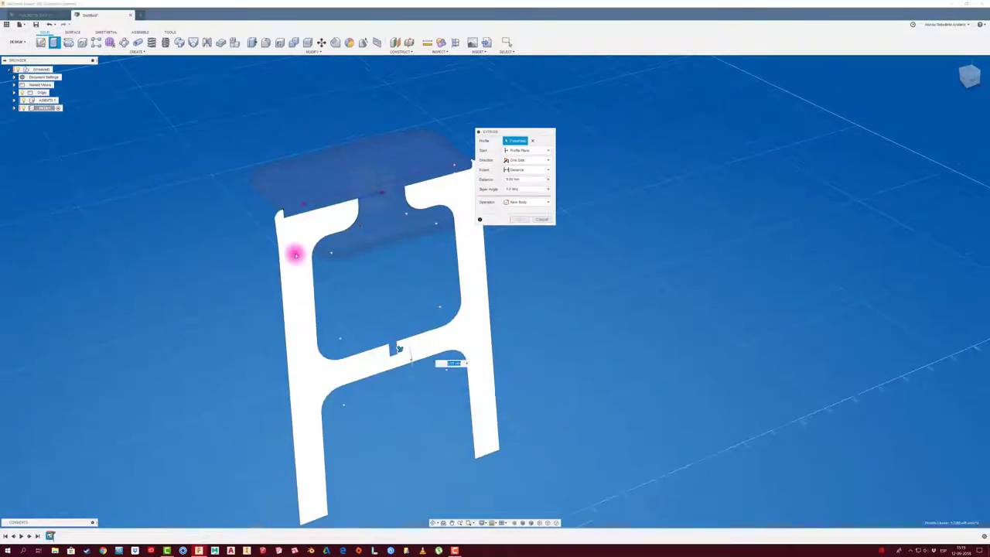
{"action": "middle_click_drag", "start_coordinate": [296, 255], "coordinate": [400, 332], "text": "shift"}
{"action": "left_click", "coordinate": [534, 160]}
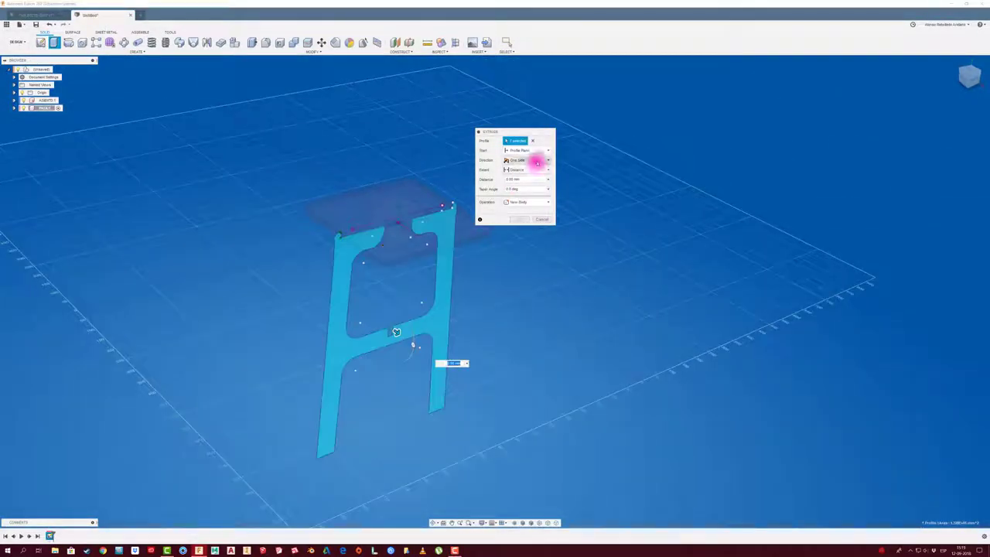
{"action": "left_click", "coordinate": [520, 180]}
{"action": "left_click", "coordinate": [518, 169]}
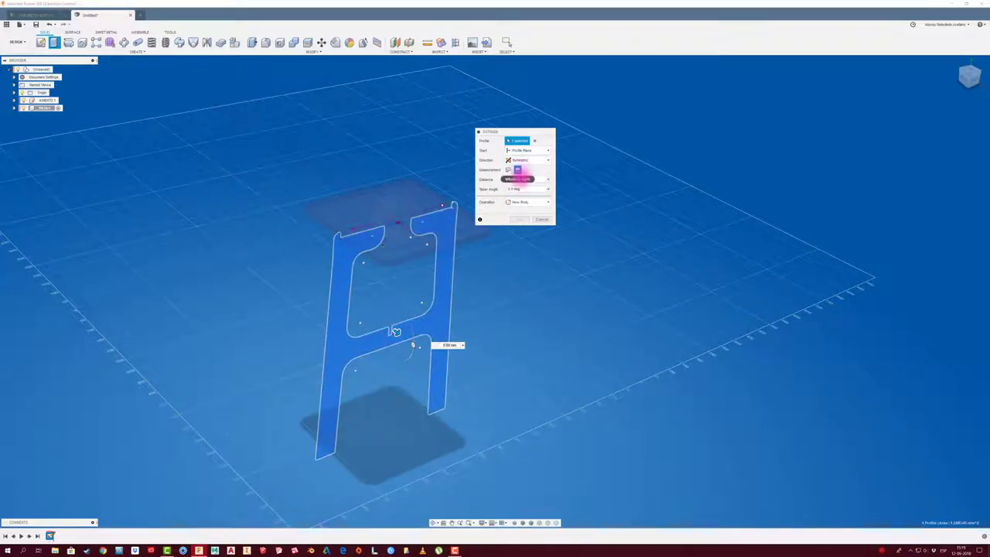
{"action": "left_click", "coordinate": [513, 179]}
{"action": "type", "text": "18"}
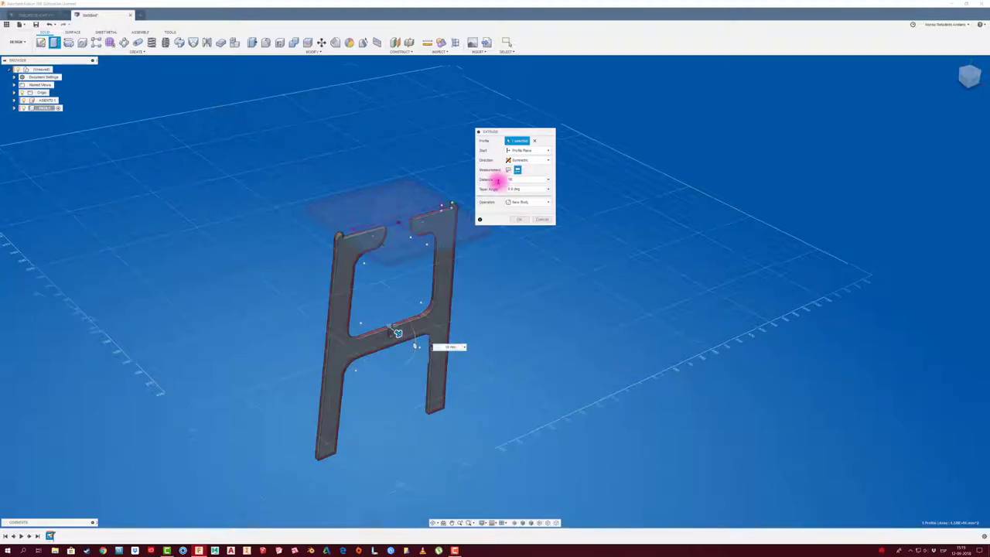
{"action": "mouse_move", "coordinate": [499, 180]}
{"action": "middle_mouse_down", "text": "shift"}
{"action": "mouse_move", "coordinate": [518, 149]}
{"action": "mouse_move", "coordinate": [519, 216]}
{"action": "middle_mouse_up", "text": "shift"}
{"action": "left_click", "coordinate": [519, 219]}
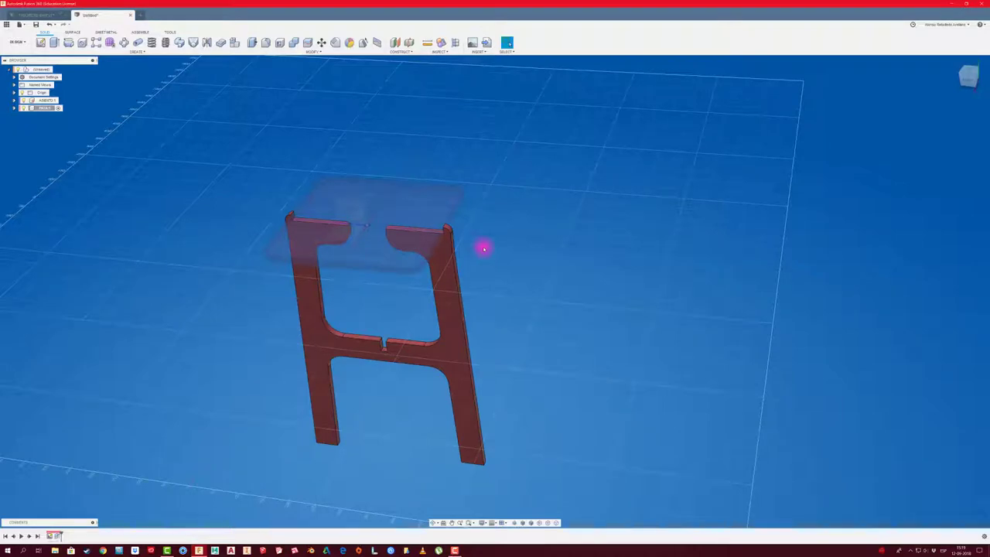
- Hide the seat component and start a new sketch on the H frame's top face
{"action": "mouse_move", "coordinate": [483, 248]}
{"action": "middle_mouse_down", "text": "shift"}
{"action": "mouse_move", "coordinate": [395, 148]}
{"action": "mouse_move", "coordinate": [293, 220]}
{"action": "middle_mouse_up", "text": "shift"}
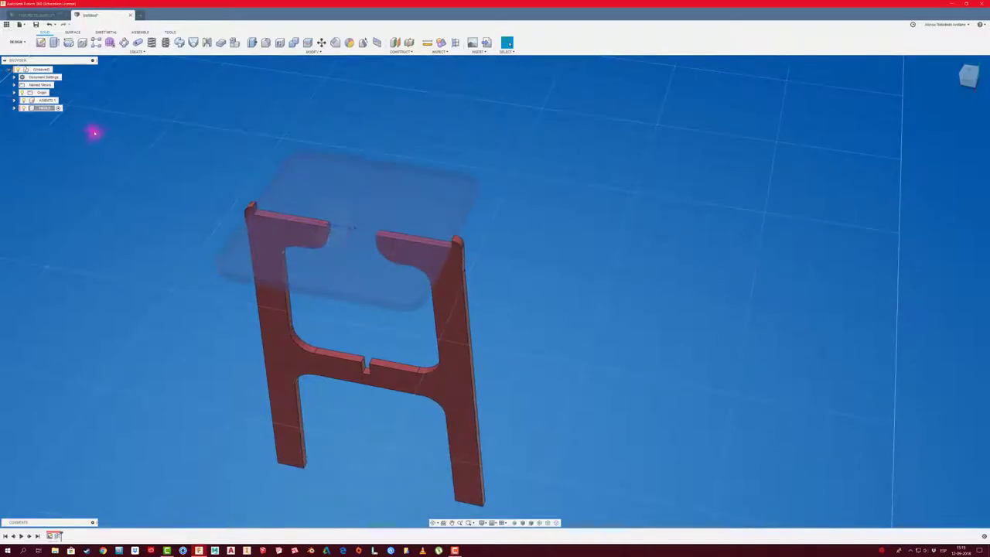
{"action": "left_click", "coordinate": [22, 101]}
{"action": "middle_click_drag", "start_coordinate": [203, 172], "coordinate": [51, 69], "text": "shift"}
{"action": "left_click", "coordinate": [41, 42]}
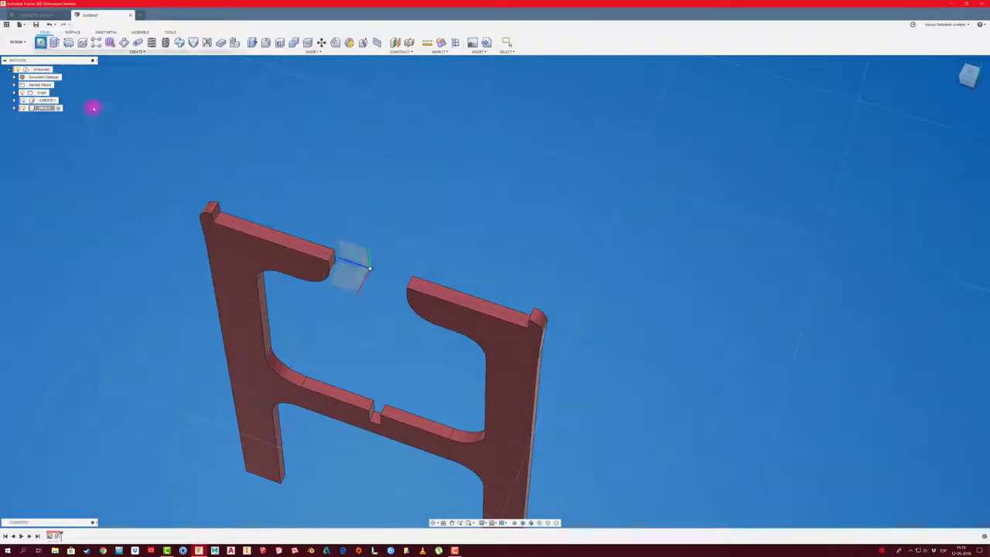
{"action": "left_click", "coordinate": [282, 243]}
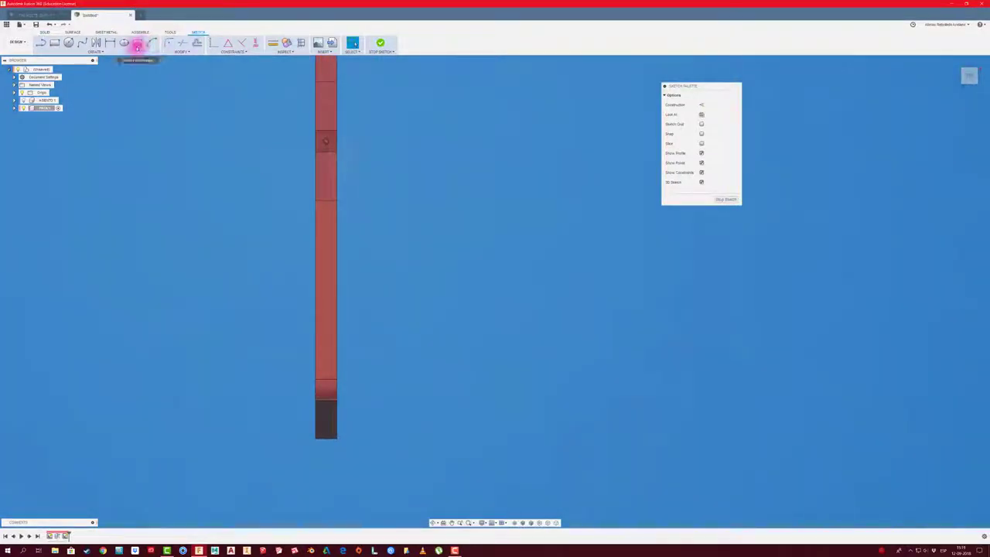
- Draw a vertical reference line on the leg frame's top face
{"action": "left_click", "coordinate": [41, 42]}
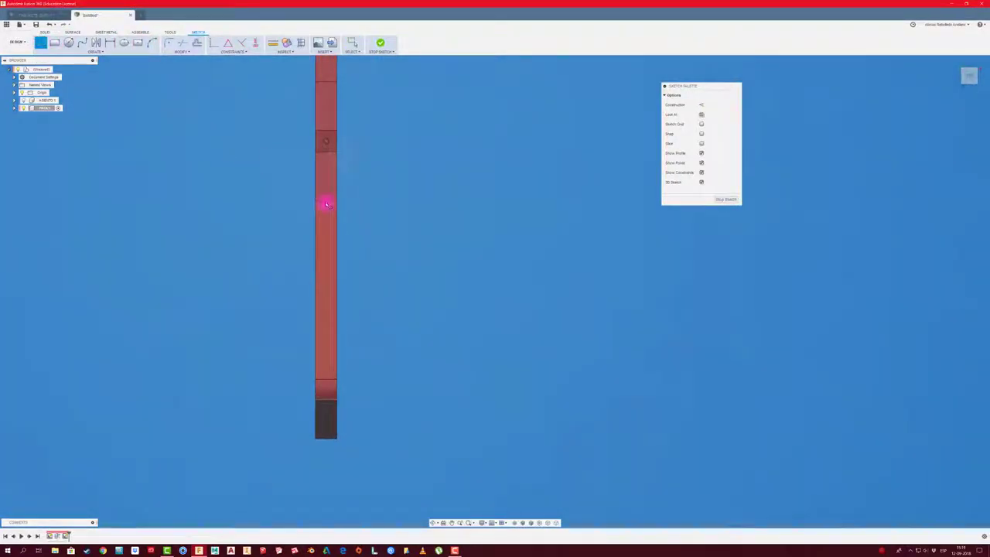
{"action": "left_click", "coordinate": [326, 201]}
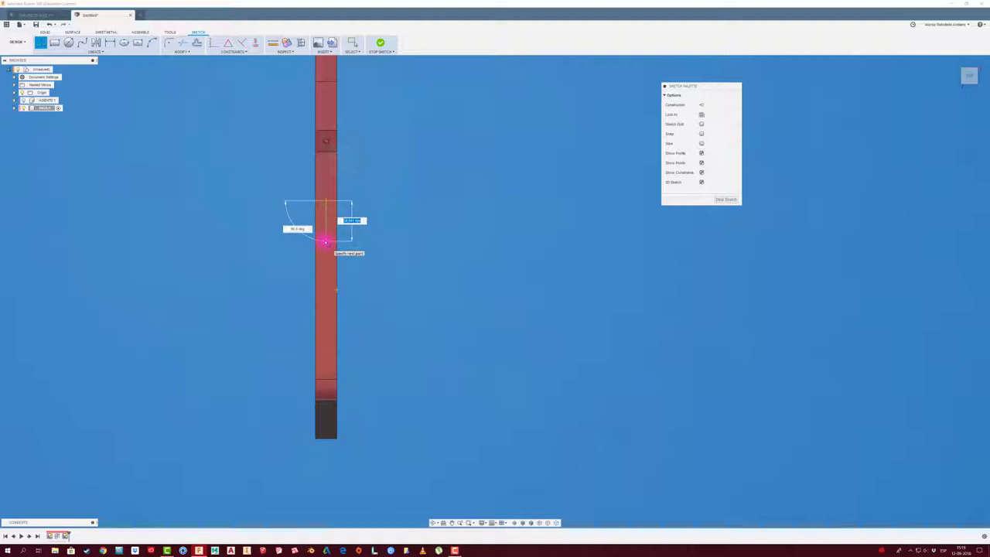
{"action": "left_click", "coordinate": [326, 242]}
{"action": "key", "text": "Escape"}
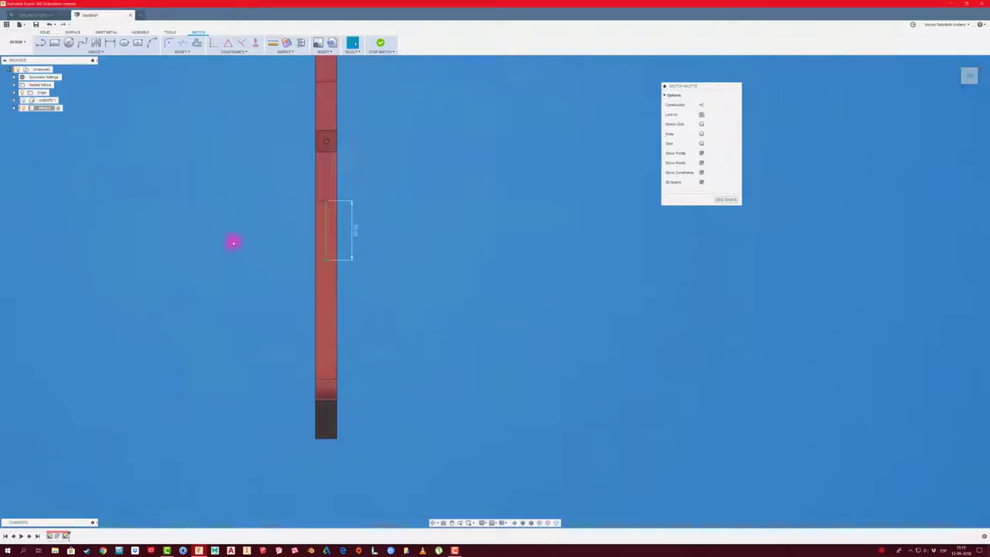
- Draw the tab rectangle beside the reference line on the left arm's top face
{"action": "left_click", "coordinate": [53, 42]}
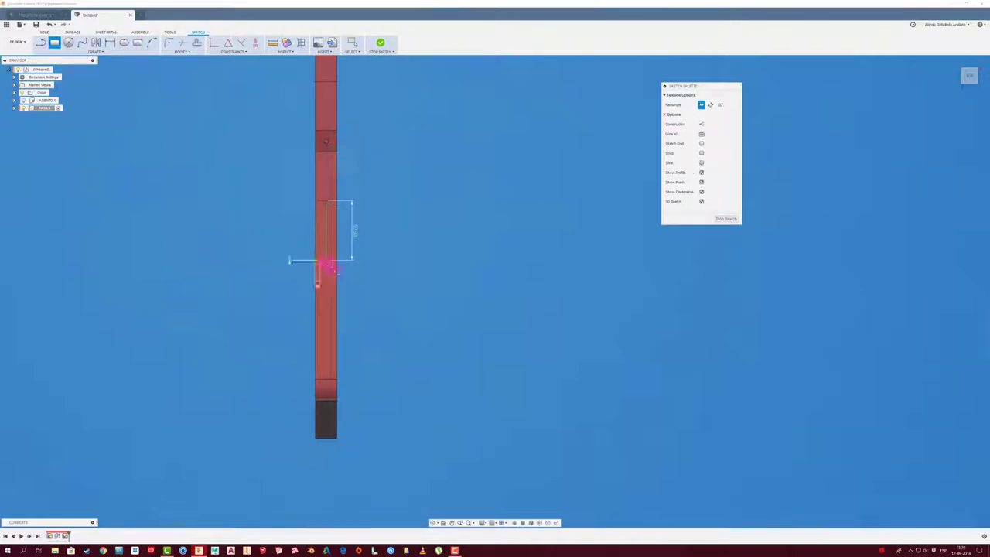
{"action": "left_click", "coordinate": [317, 261]}
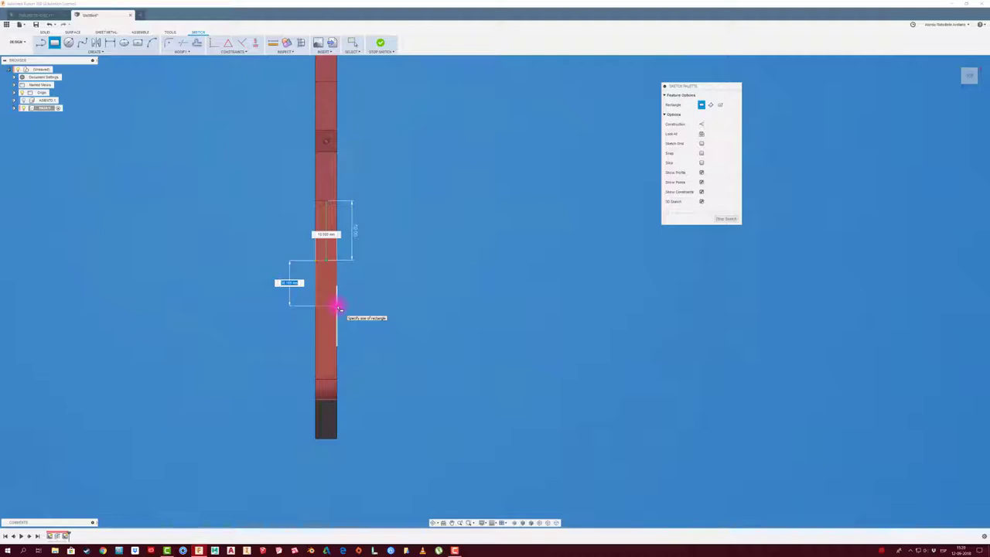
{"action": "left_click", "coordinate": [339, 308]}
{"action": "key", "text": "Escape"}
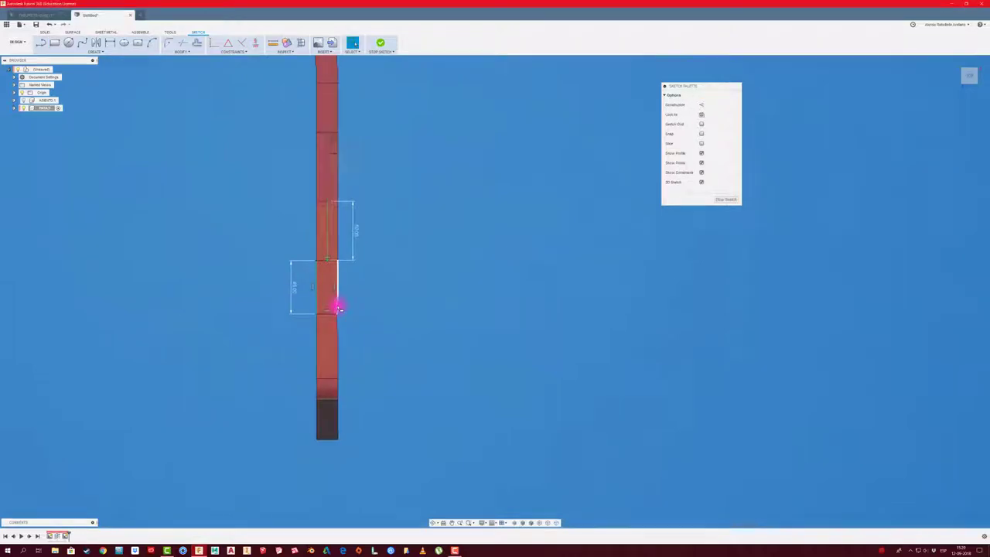
{"action": "mouse_move", "coordinate": [339, 308]}
{"action": "middle_mouse_down", "text": "shift"}
{"action": "mouse_move", "coordinate": [281, 275]}
{"action": "mouse_move", "coordinate": [310, 179]}
{"action": "middle_mouse_up", "text": "shift"}
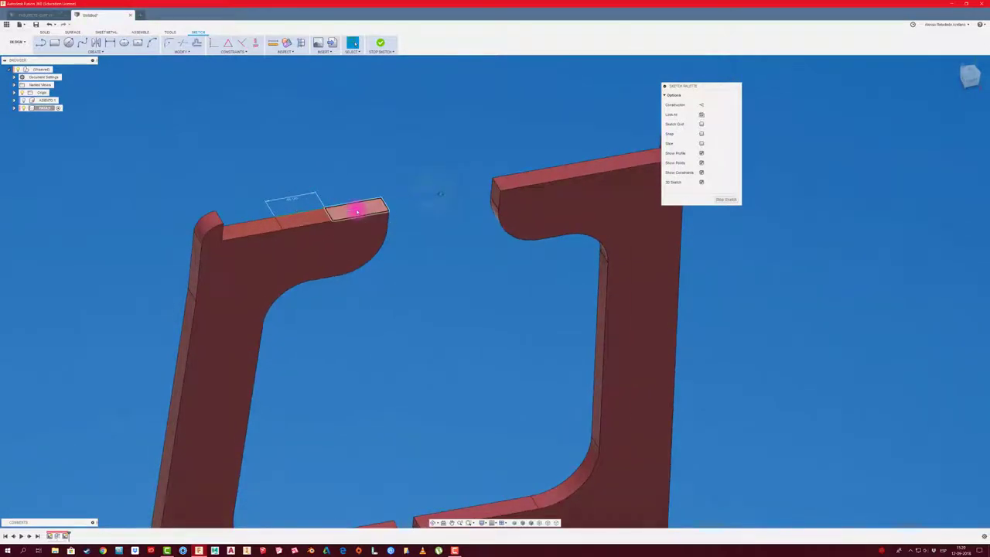
{"action": "key", "text": "e"}
{"action": "left_click", "coordinate": [303, 219]}
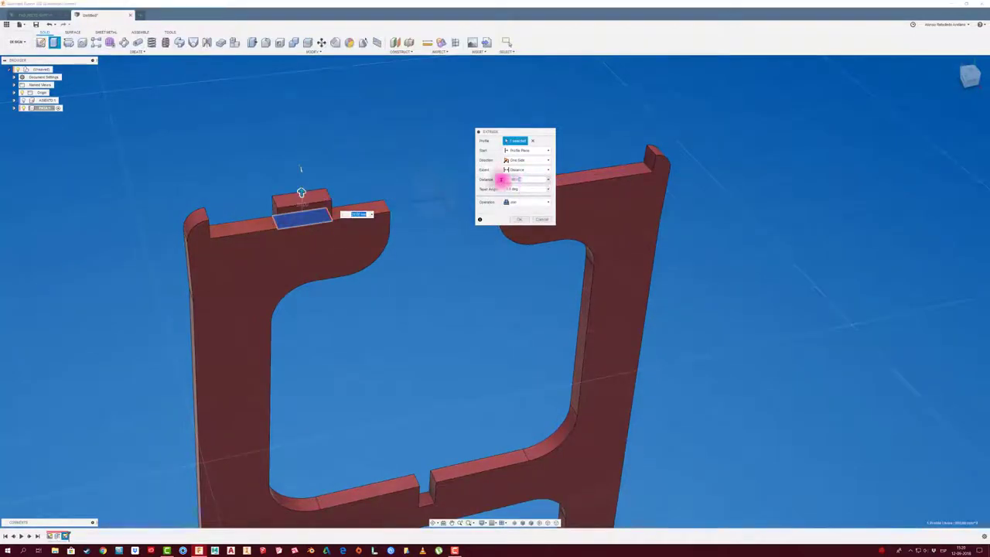
{"action": "left_click", "coordinate": [480, 180]}
{"action": "key", "text": "Return"}
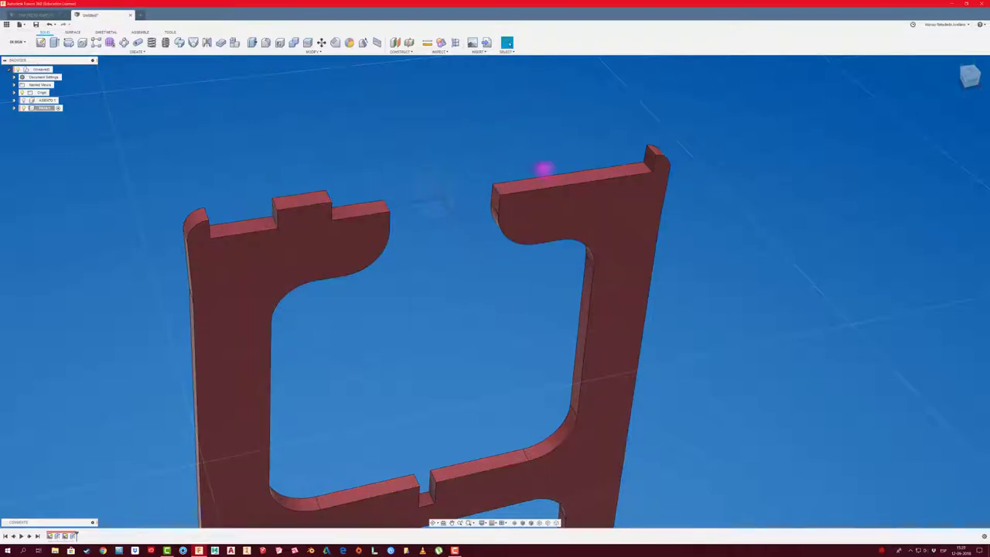
{"action": "scroll", "coordinate": [383, 153], "scroll_direction": "down", "scroll_amount": 3}
{"action": "scroll", "coordinate": [383, 153], "scroll_direction": "down", "scroll_amount": 2}
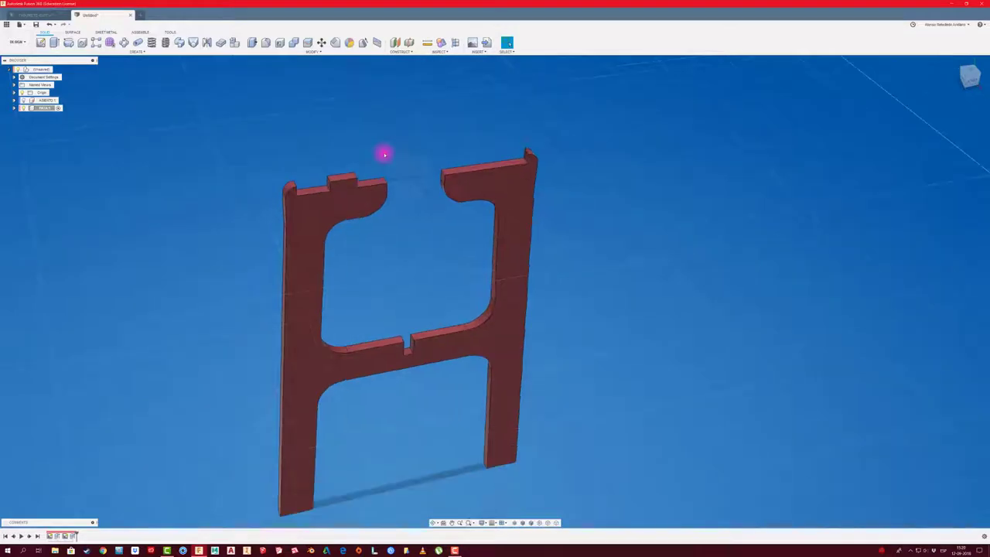
- Mirror the top tab feature across the leg's centre plane onto the right upper arm
{"action": "middle_click_drag", "start_coordinate": [384, 153], "coordinate": [287, 66], "text": "shift"}
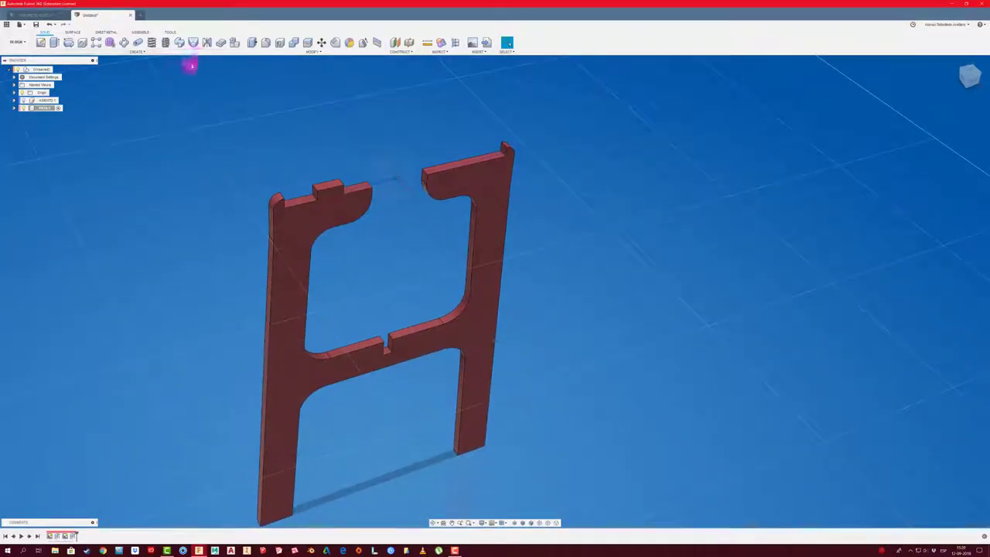
{"action": "left_click", "coordinate": [205, 41]}
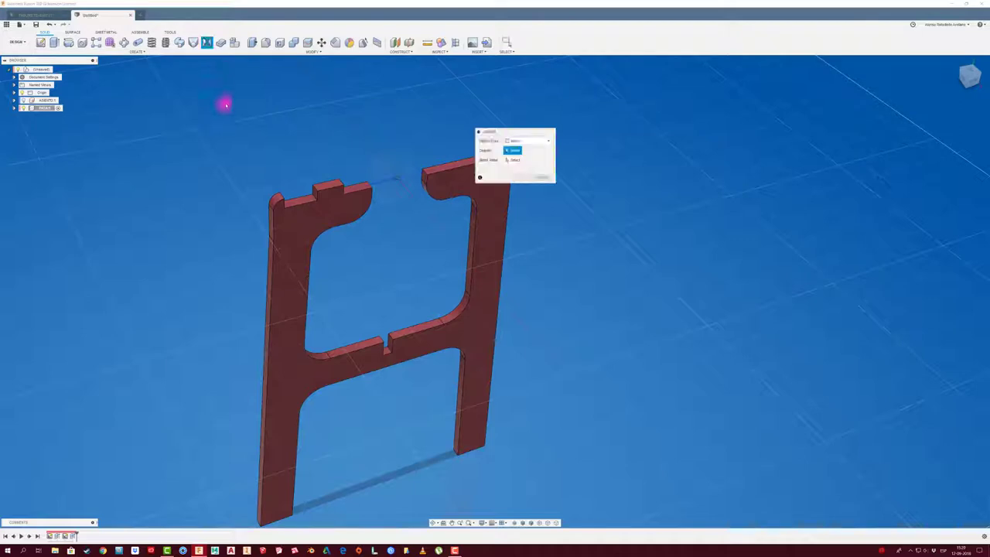
{"action": "left_click", "coordinate": [527, 141]}
{"action": "left_click", "coordinate": [524, 165]}
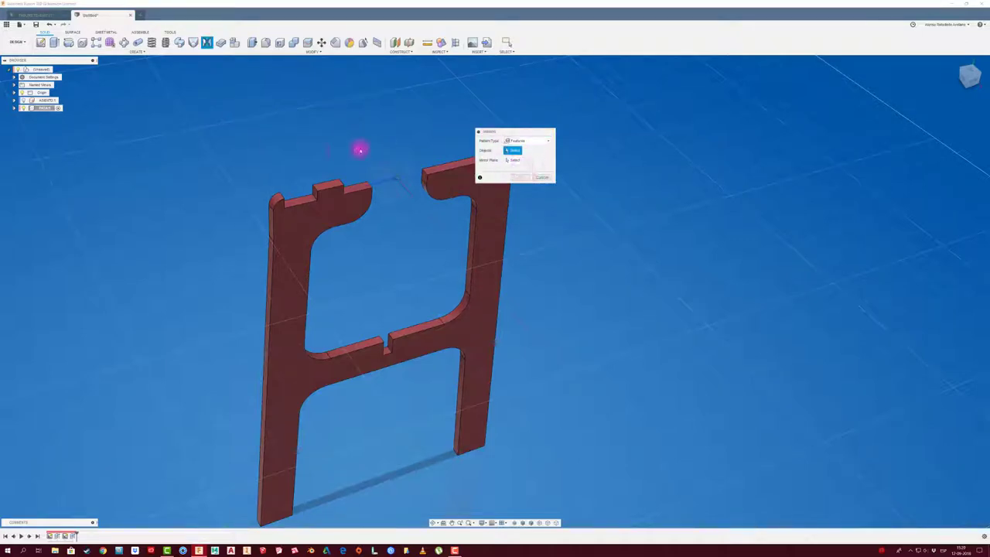
{"action": "left_click", "coordinate": [72, 535]}
{"action": "left_click", "coordinate": [517, 160]}
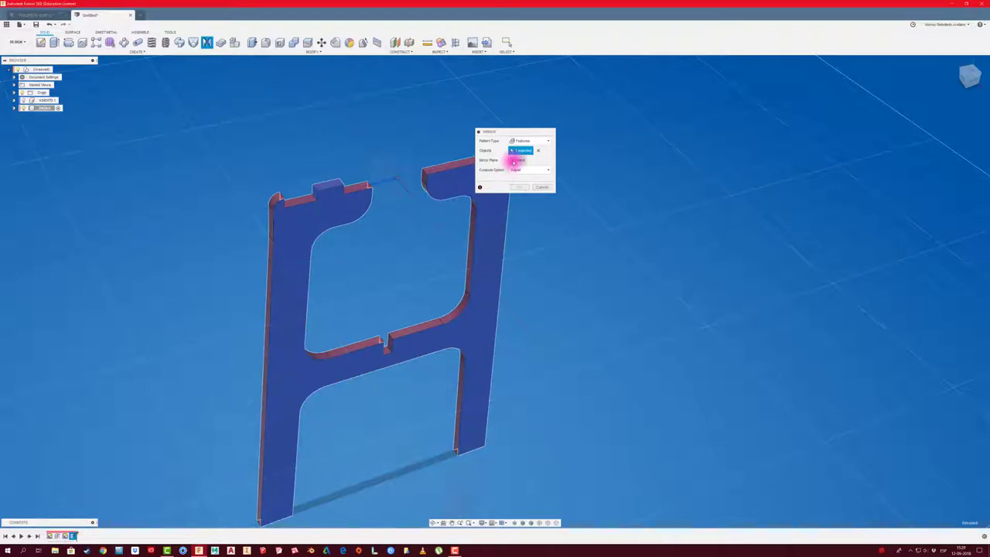
{"action": "left_click", "coordinate": [409, 178]}
{"action": "scroll", "coordinate": [429, 212], "scroll_direction": "up", "scroll_amount": 2}
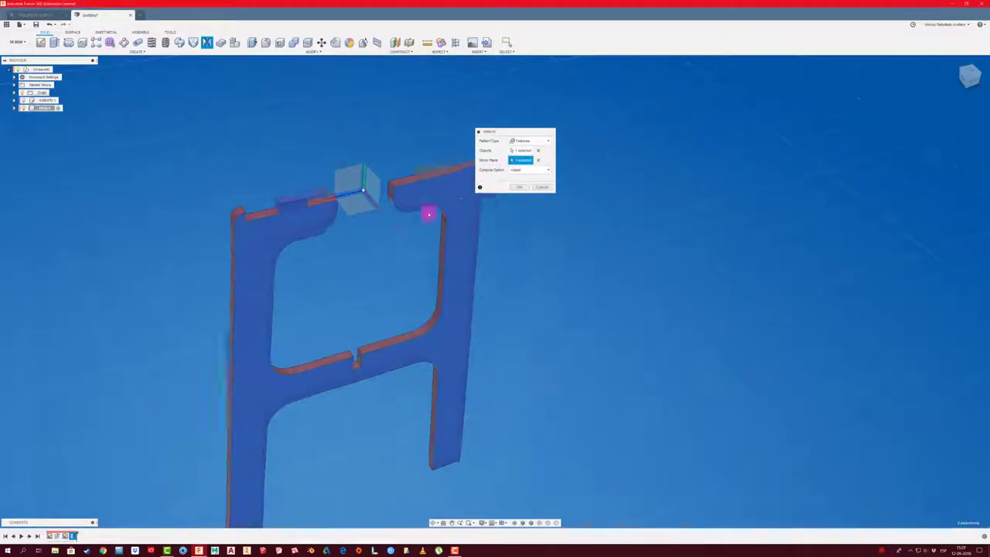
{"action": "scroll", "coordinate": [371, 204], "scroll_direction": "up", "scroll_amount": 3}
{"action": "scroll", "coordinate": [346, 187], "scroll_direction": "up", "scroll_amount": 3}
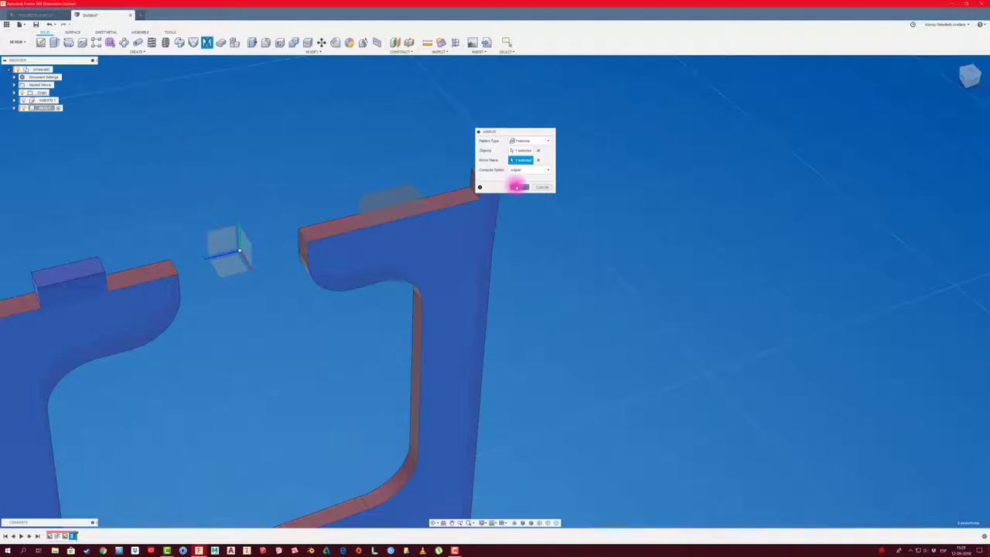
{"action": "left_click", "coordinate": [517, 186]}
{"action": "middle_click_drag", "start_coordinate": [358, 155], "coordinate": [318, 159], "text": "shift"}
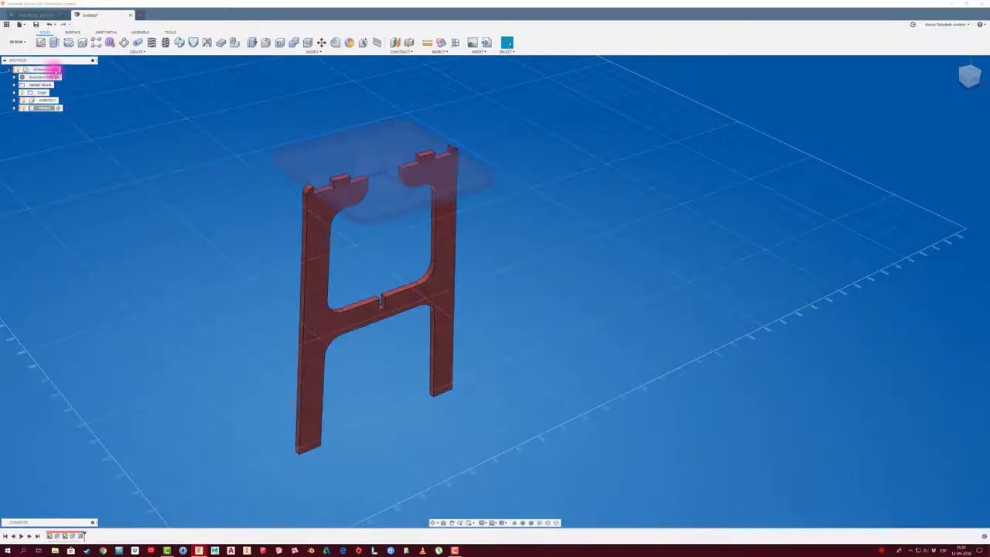
- Save the stool into the MUEBLES project under the name TABURETE 780
{"action": "left_click", "coordinate": [36, 24]}
{"action": "type", "text": "TABURETE 760"}
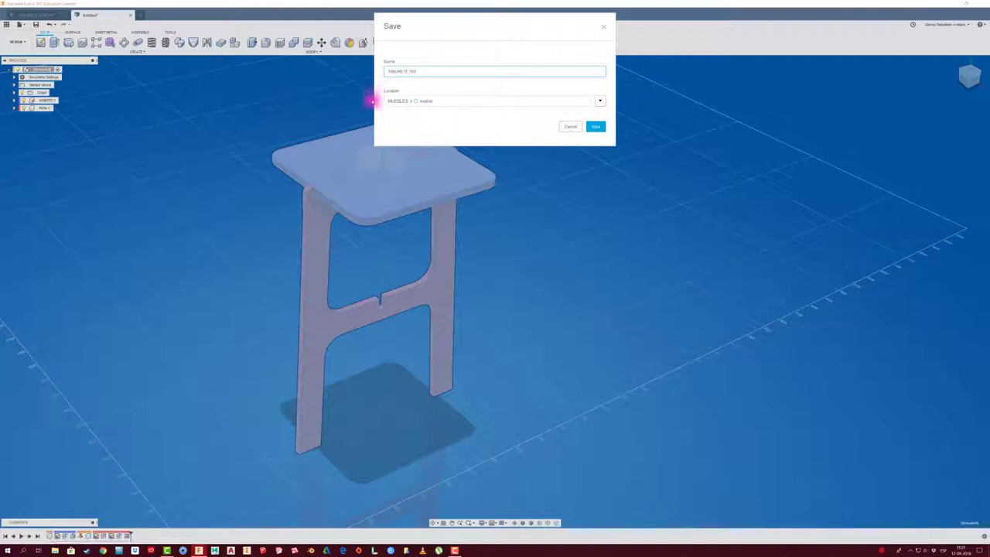
{"action": "left_click", "coordinate": [594, 127]}
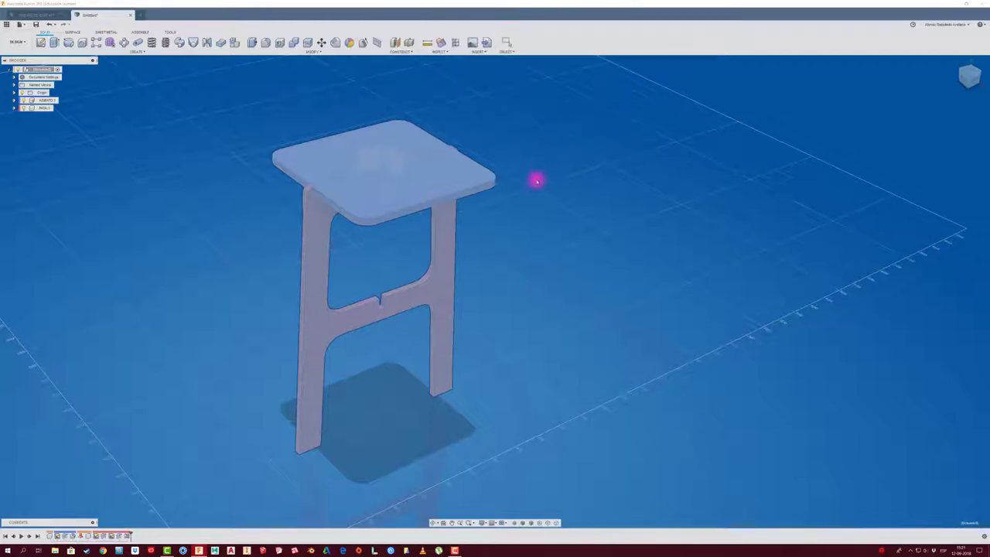
- Colour components distinctly with Shift+N, legs red and seat blue, and inspect the seat slots
{"action": "middle_click_drag", "start_coordinate": [524, 214], "coordinate": [532, 213]}
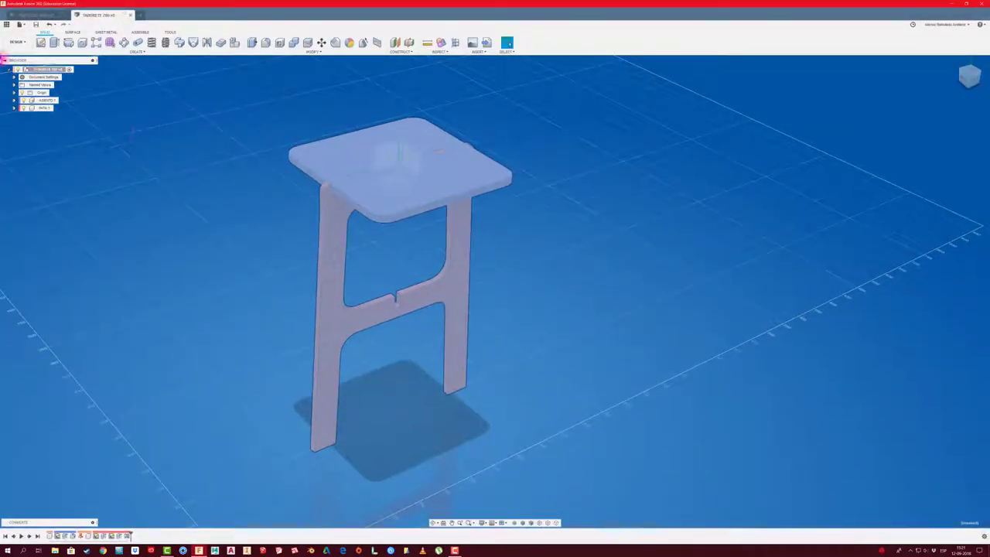
{"action": "key", "text": "shift+n"}
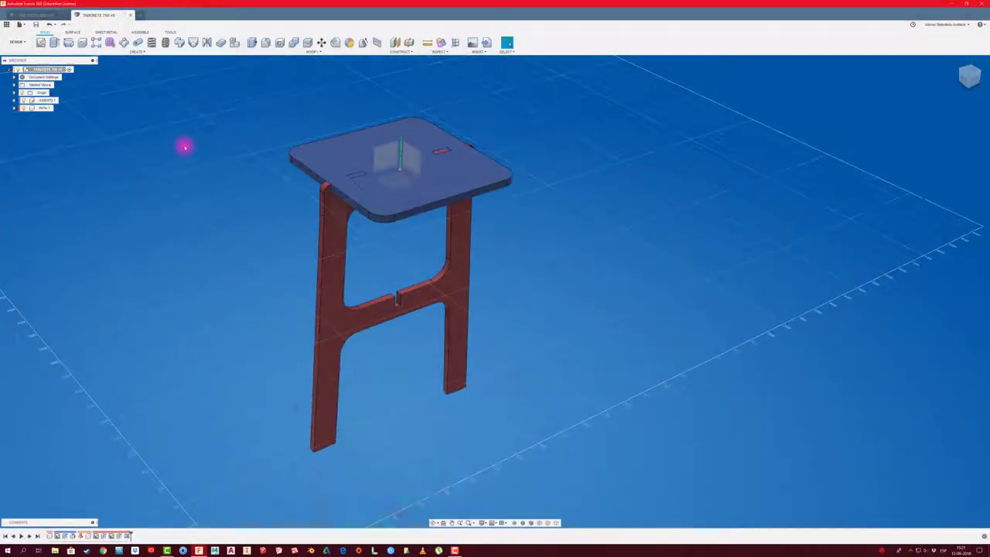
{"action": "middle_click_drag", "start_coordinate": [185, 147], "coordinate": [185, 147], "text": "shift"}
{"action": "scroll", "coordinate": [288, 183], "scroll_direction": "up", "scroll_amount": 5}
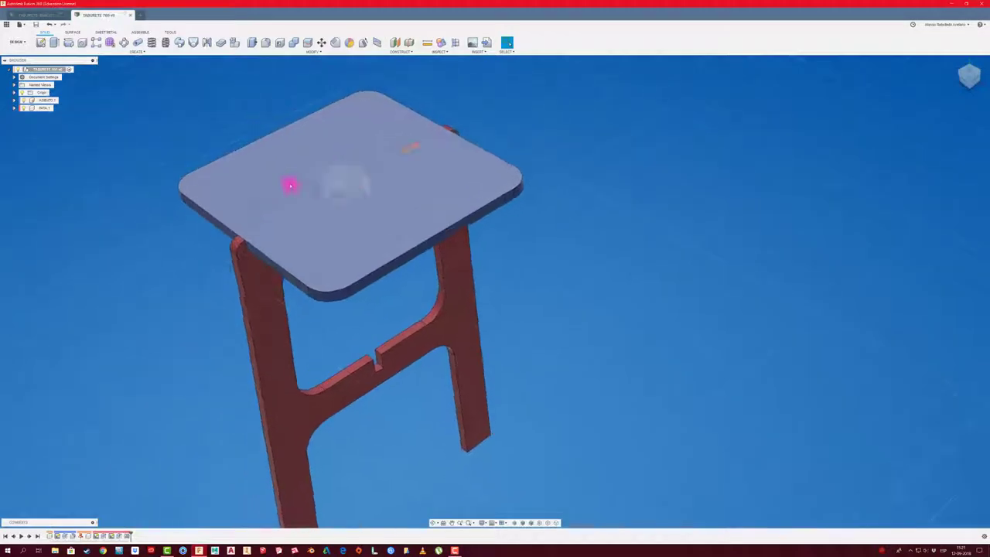
{"action": "middle_click_drag", "start_coordinate": [289, 183], "coordinate": [311, 209], "text": "shift"}
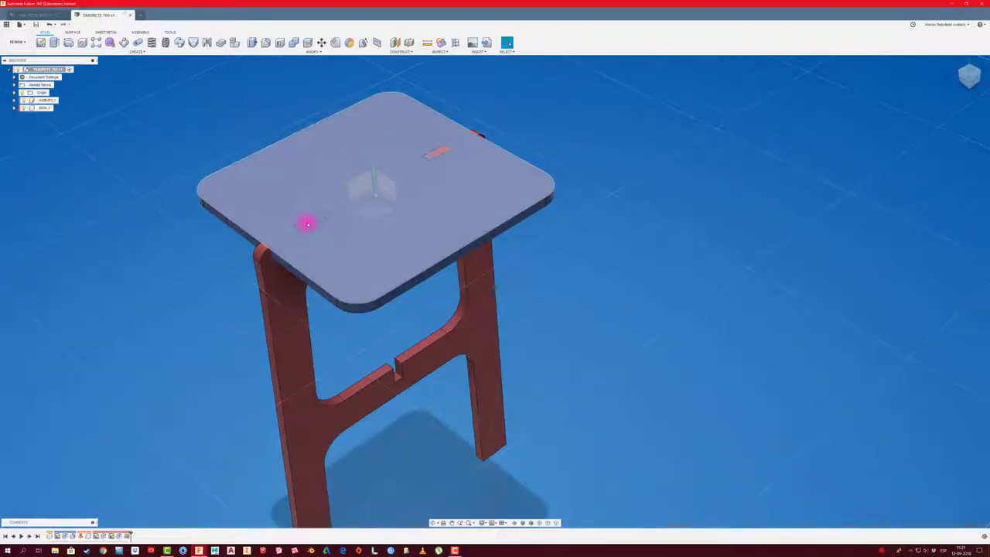
{"action": "mouse_move", "coordinate": [306, 225]}
{"action": "middle_mouse_down", "text": "shift"}
{"action": "mouse_move", "coordinate": [217, 241]}
{"action": "mouse_move", "coordinate": [143, 159]}
{"action": "middle_mouse_up", "text": "shift"}
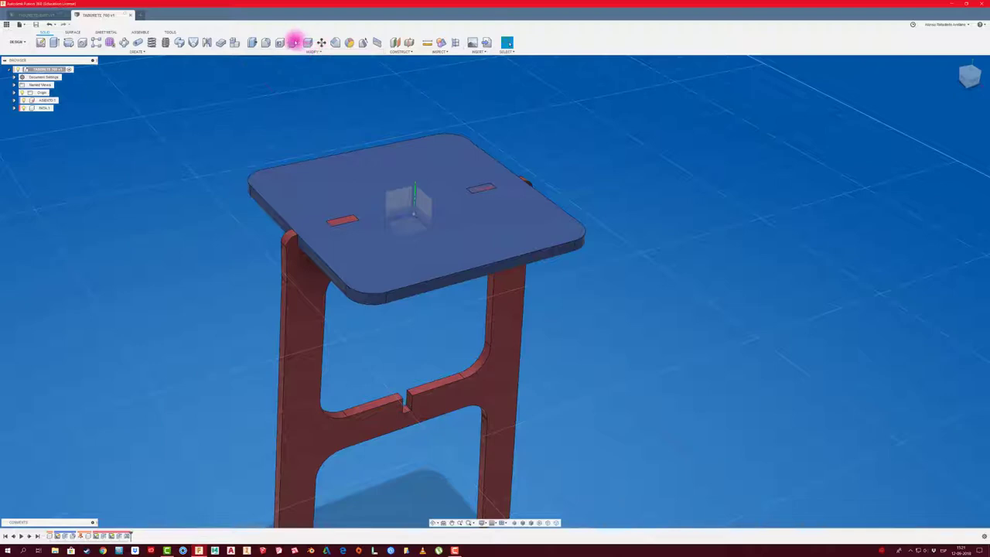
- Combine-cut the leg frame from the seat body with Keep Tools, then hide the leg
{"action": "left_click", "coordinate": [294, 42]}
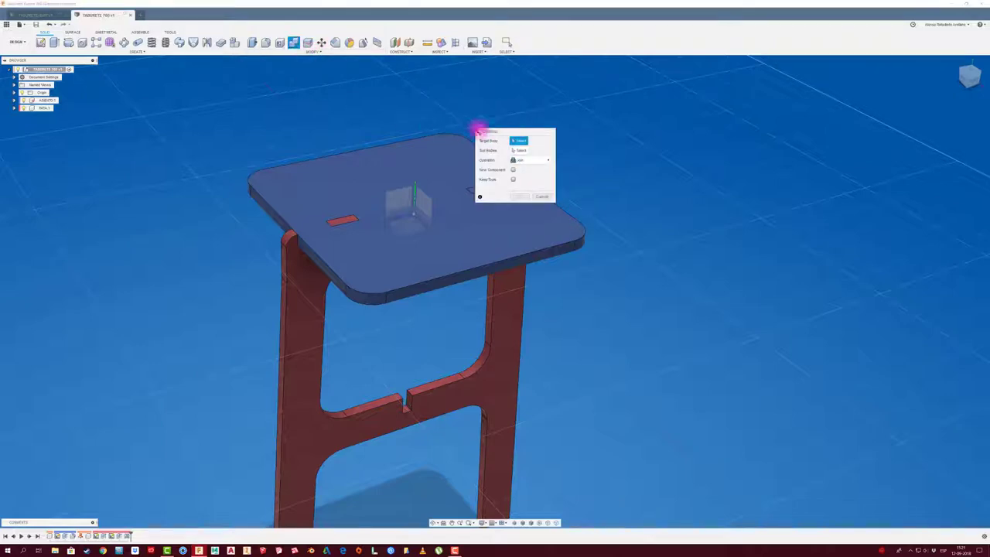
{"action": "left_click_drag", "start_coordinate": [479, 128], "coordinate": [214, 86]}
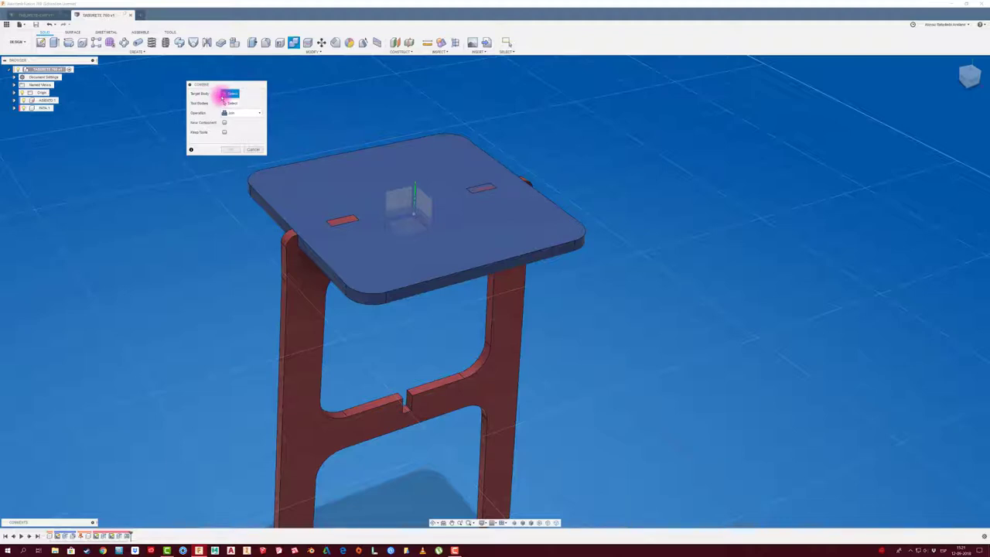
{"action": "left_click", "coordinate": [343, 165]}
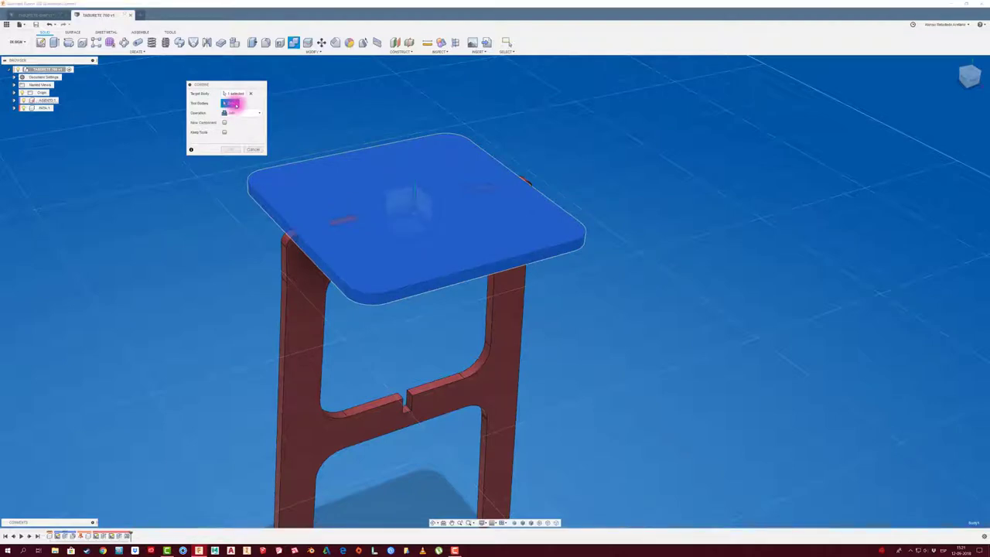
{"action": "left_click", "coordinate": [299, 286]}
{"action": "left_click", "coordinate": [255, 113]}
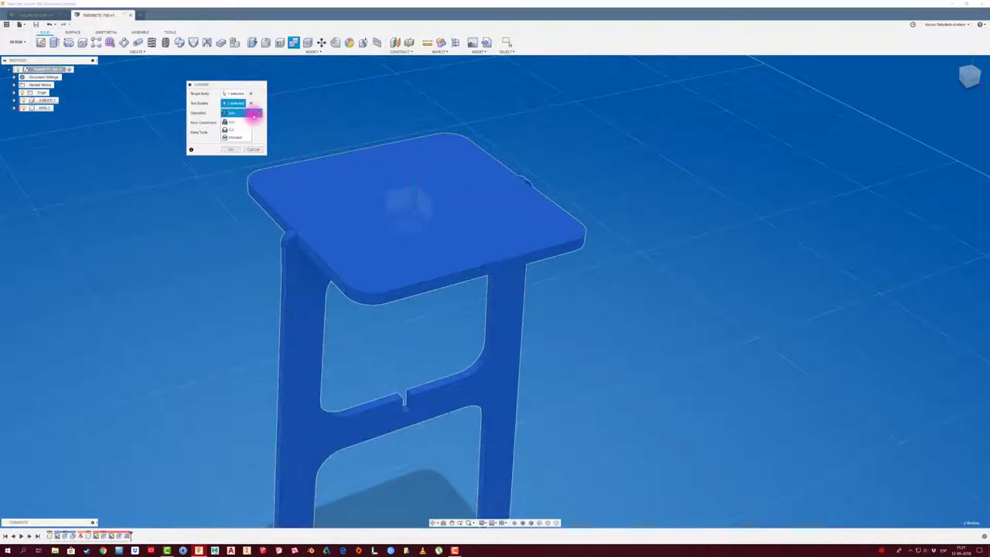
{"action": "left_click", "coordinate": [234, 130]}
{"action": "left_click", "coordinate": [224, 132]}
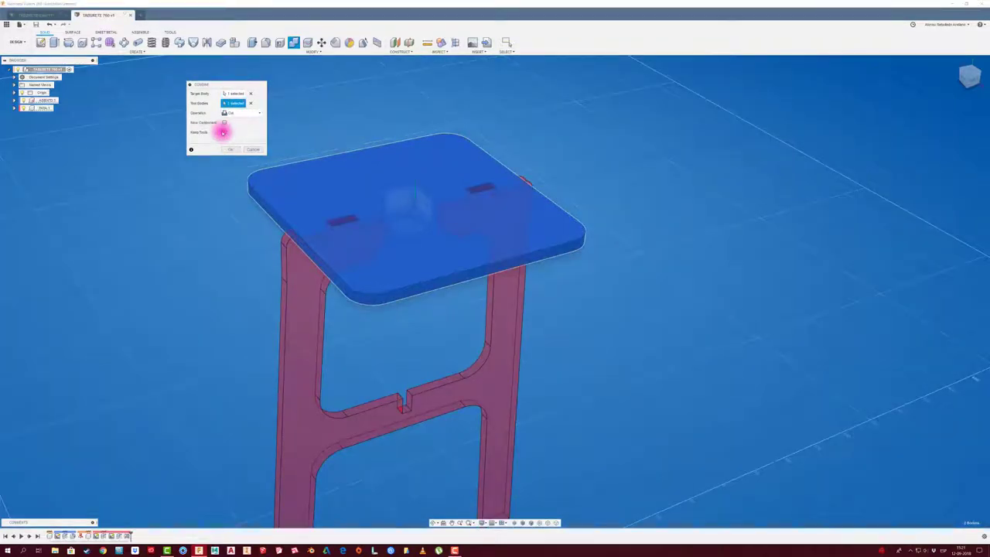
{"action": "left_click", "coordinate": [230, 148]}
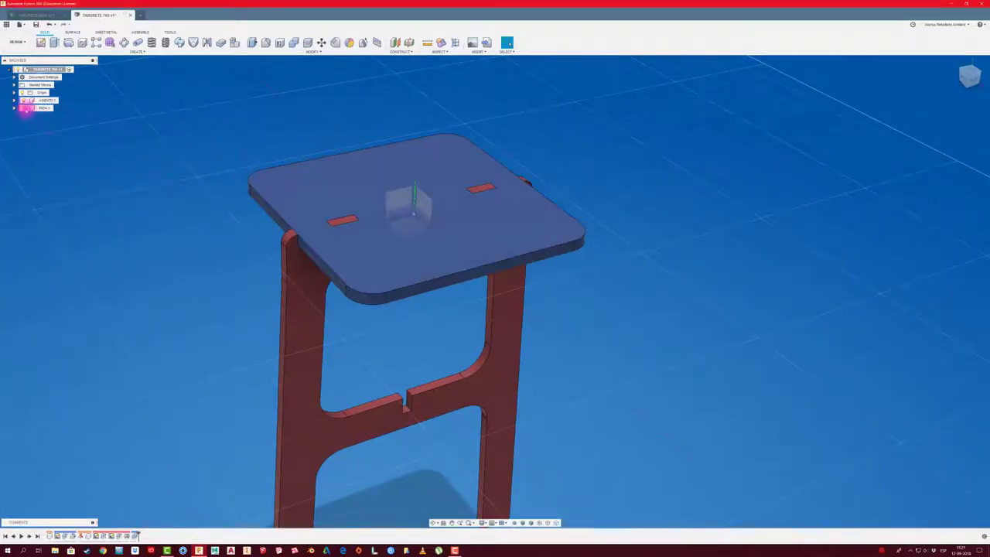
{"action": "left_click", "coordinate": [24, 108]}
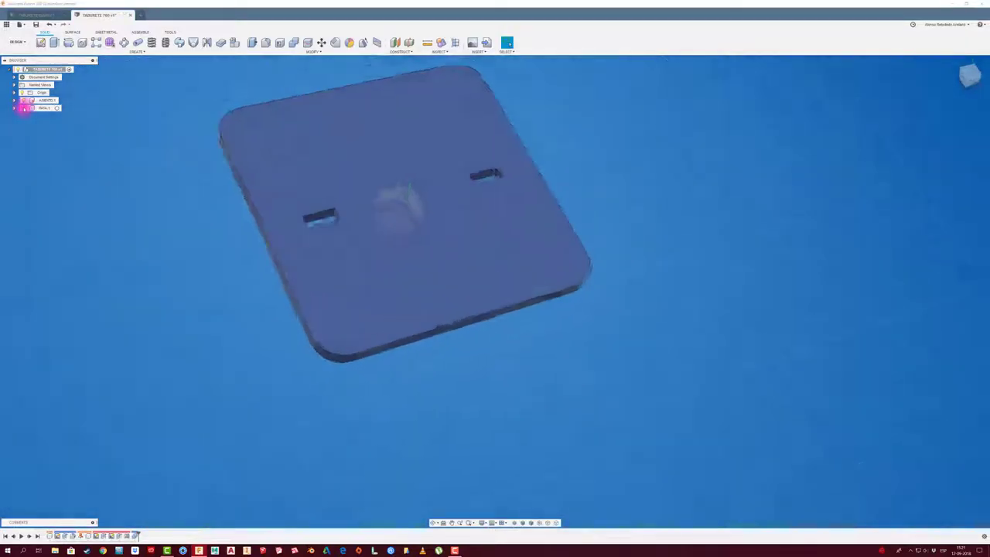
{"action": "left_click", "coordinate": [25, 108]}
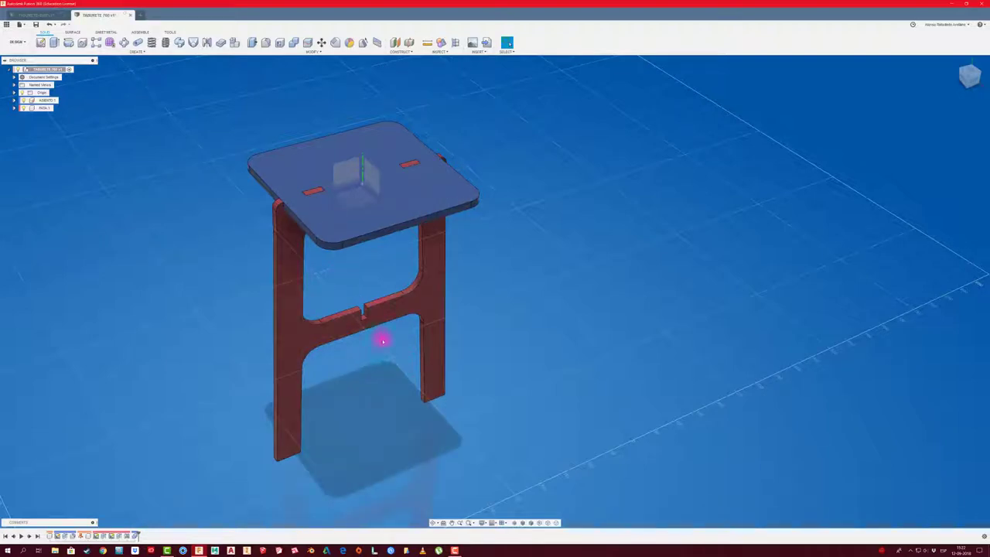
{"action": "left_click", "coordinate": [43, 109]}
{"action": "key", "text": "ctrl+c"}
{"action": "key", "text": "ctrl+v"}
- Rotate the pasted leg copy 90° about vertical so it crosses the first leg
{"action": "left_click_drag", "start_coordinate": [376, 311], "coordinate": [470, 376]}
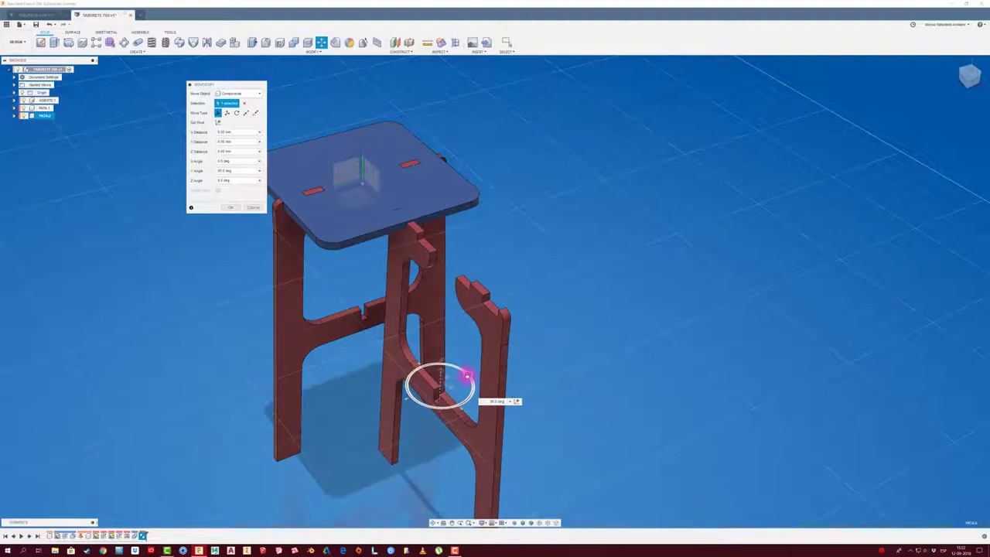
{"action": "left_click", "coordinate": [234, 209]}
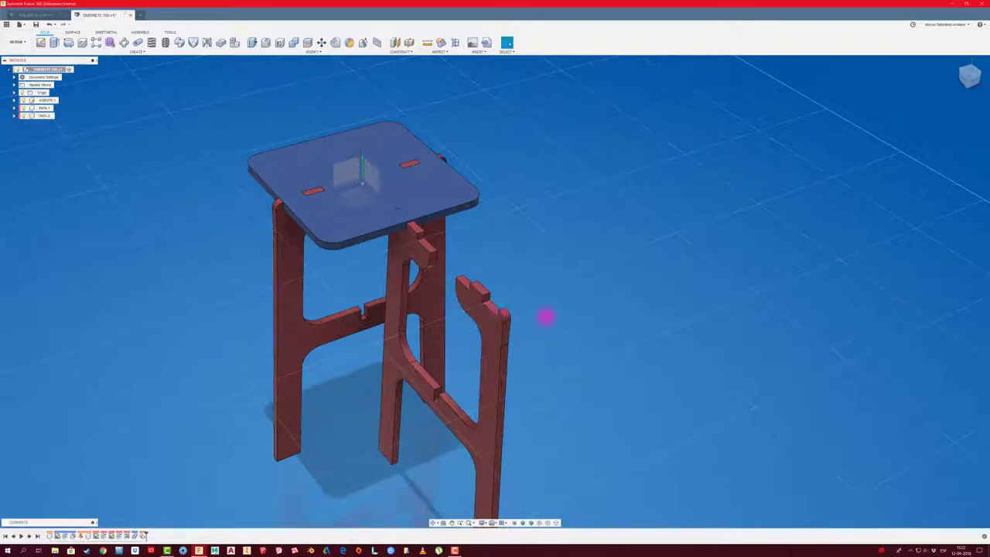
{"action": "mouse_move", "coordinate": [546, 314]}
{"action": "middle_mouse_down", "text": "shift"}
{"action": "mouse_move", "coordinate": [549, 302]}
{"action": "mouse_move", "coordinate": [475, 353]}
{"action": "mouse_move", "coordinate": [486, 357]}
{"action": "middle_mouse_up", "text": "shift"}
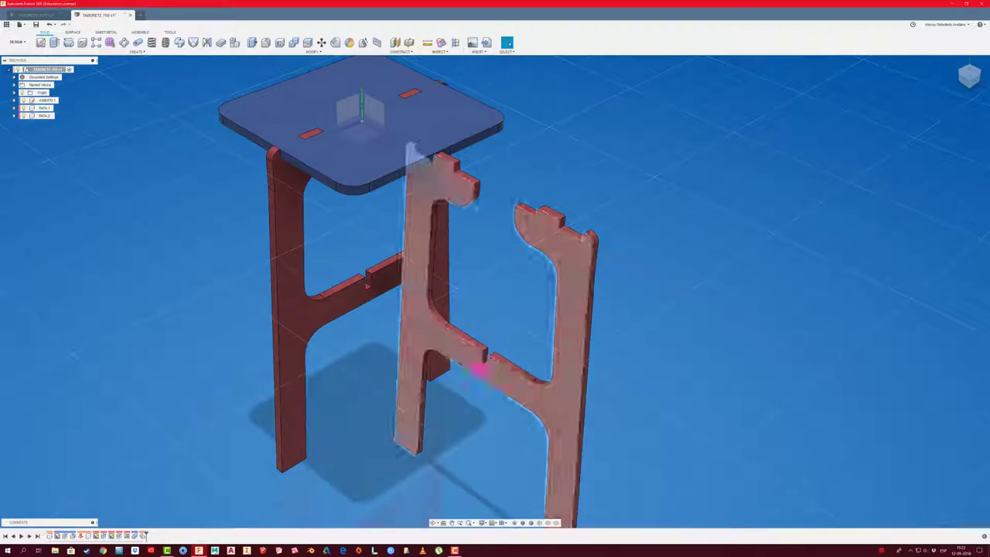
- Activate PATA 2 and press-pull its slot face up about 20 mm to fill it
{"action": "middle_click_drag", "start_coordinate": [482, 370], "coordinate": [475, 376], "text": "shift"}
{"action": "scroll", "coordinate": [482, 318], "scroll_direction": "up", "scroll_amount": 3}
{"action": "scroll", "coordinate": [482, 318], "scroll_direction": "up", "scroll_amount": 2}
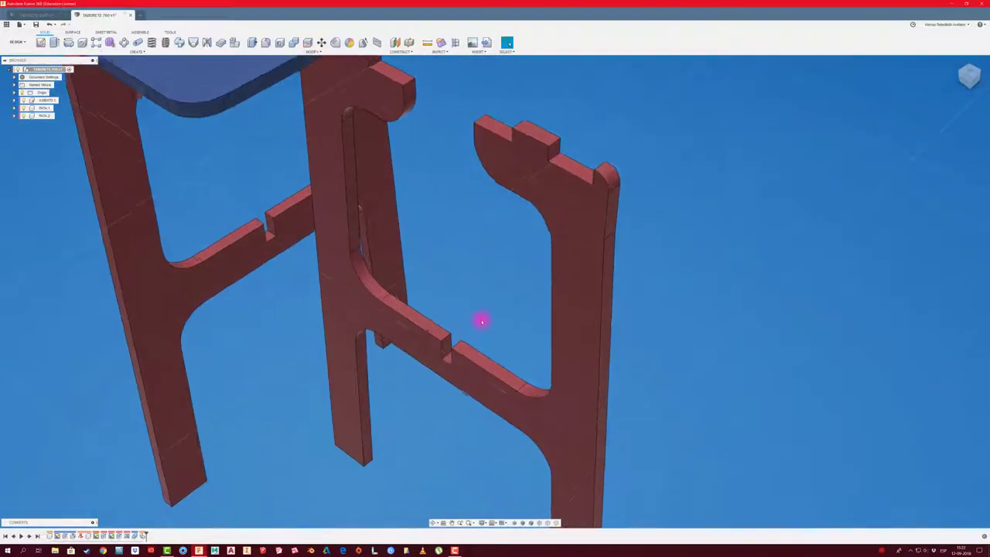
{"action": "left_click", "coordinate": [58, 115]}
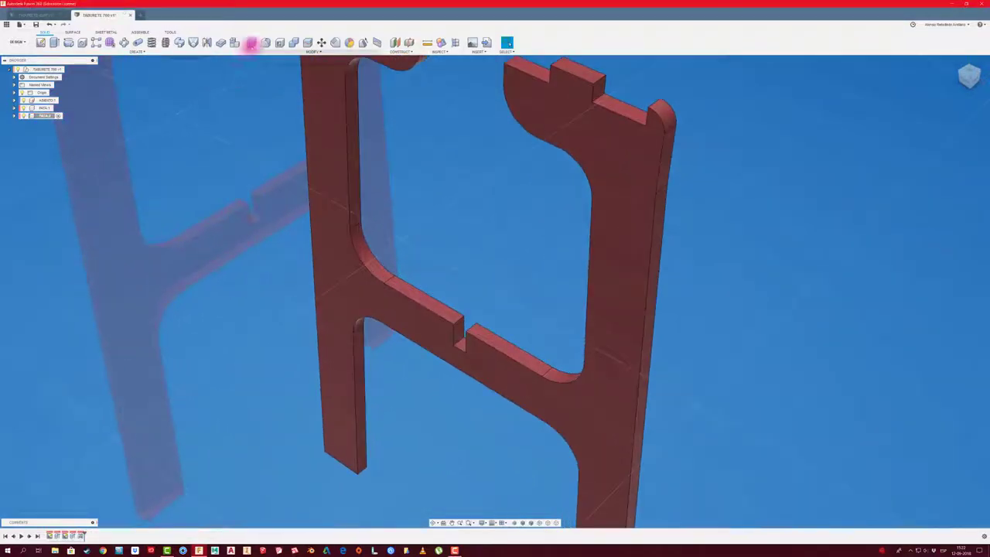
{"action": "left_click", "coordinate": [252, 42]}
{"action": "left_click", "coordinate": [461, 344]}
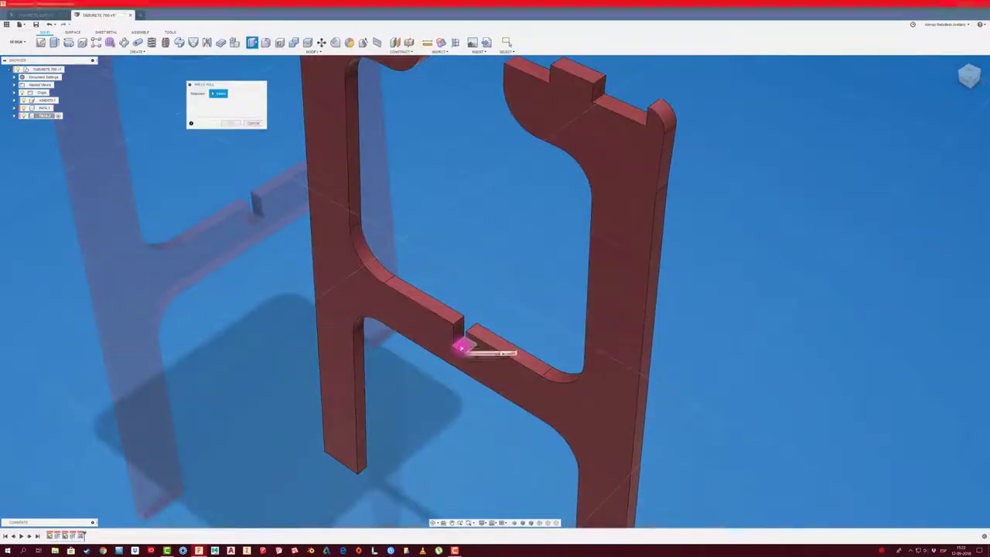
{"action": "left_click_drag", "start_coordinate": [461, 334], "coordinate": [461, 316]}
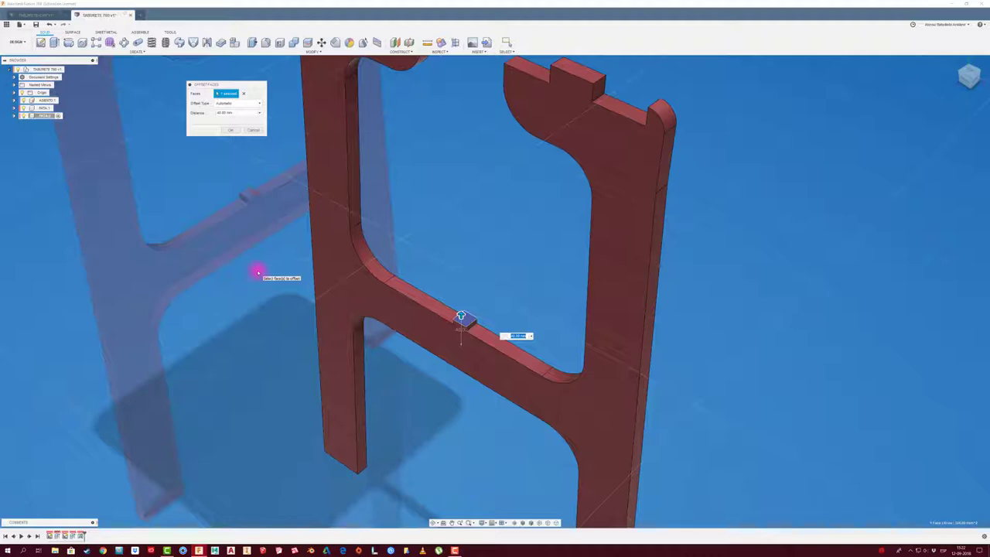
{"action": "left_click", "coordinate": [258, 130]}
{"action": "scroll", "coordinate": [407, 278], "scroll_direction": "down", "scroll_amount": 5}
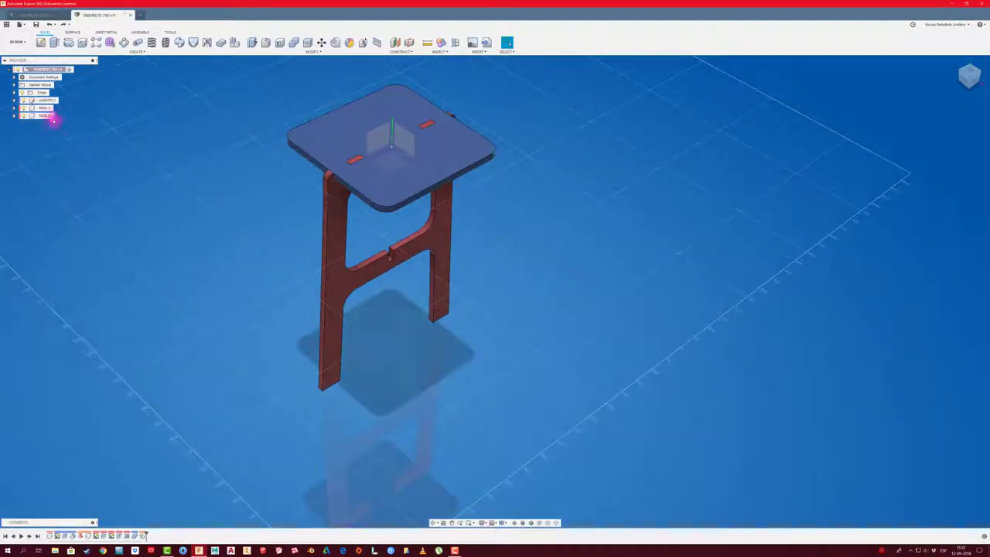
- Mirror the PATA 2 component across the chosen plane to create a new leg frame component
{"action": "right_click", "coordinate": [46, 115]}
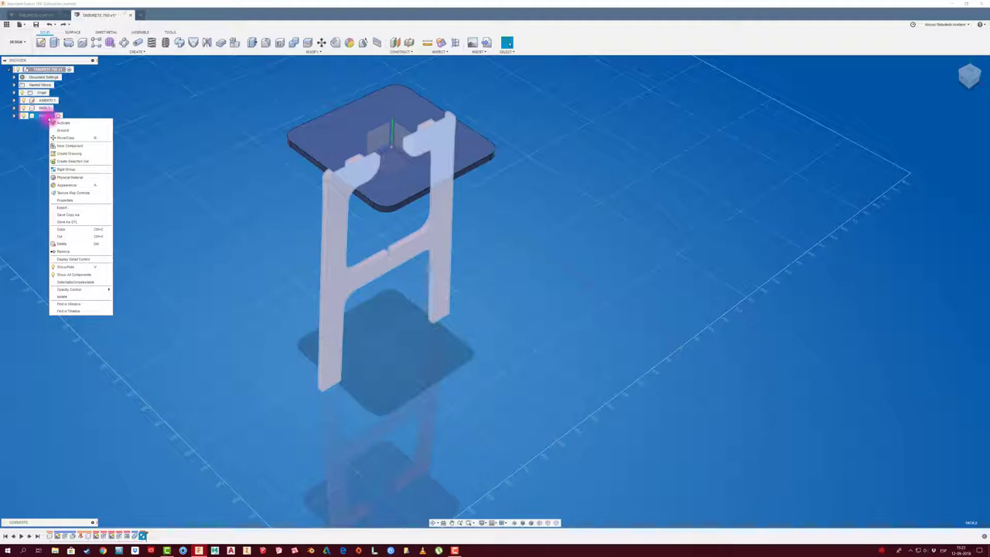
{"action": "left_click", "coordinate": [207, 43]}
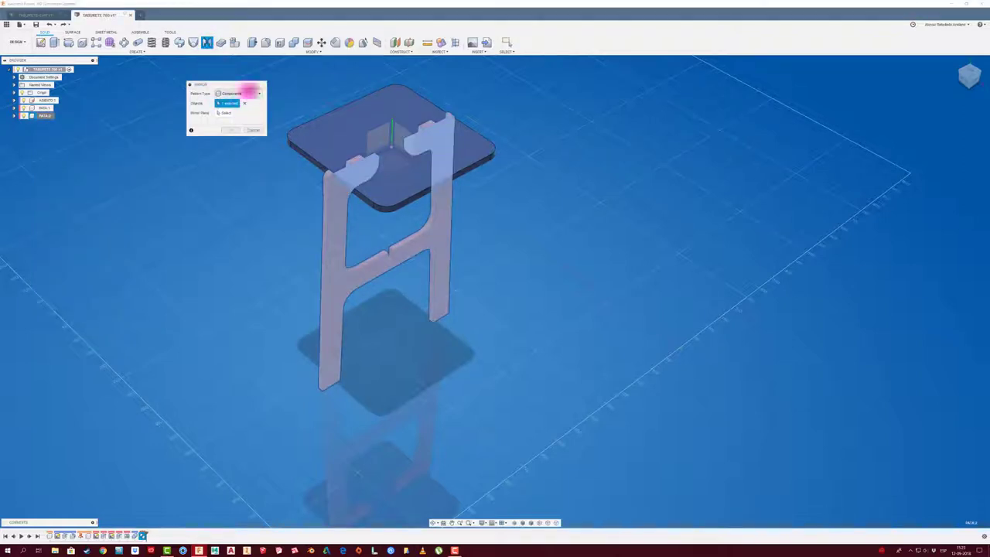
{"action": "left_click", "coordinate": [256, 95]}
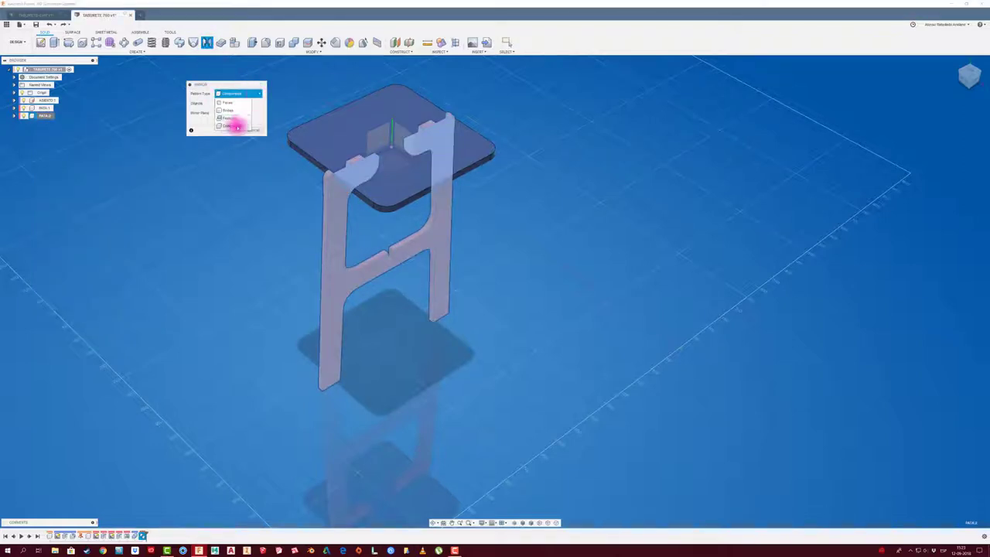
{"action": "left_click", "coordinate": [235, 125]}
{"action": "left_click", "coordinate": [336, 213]}
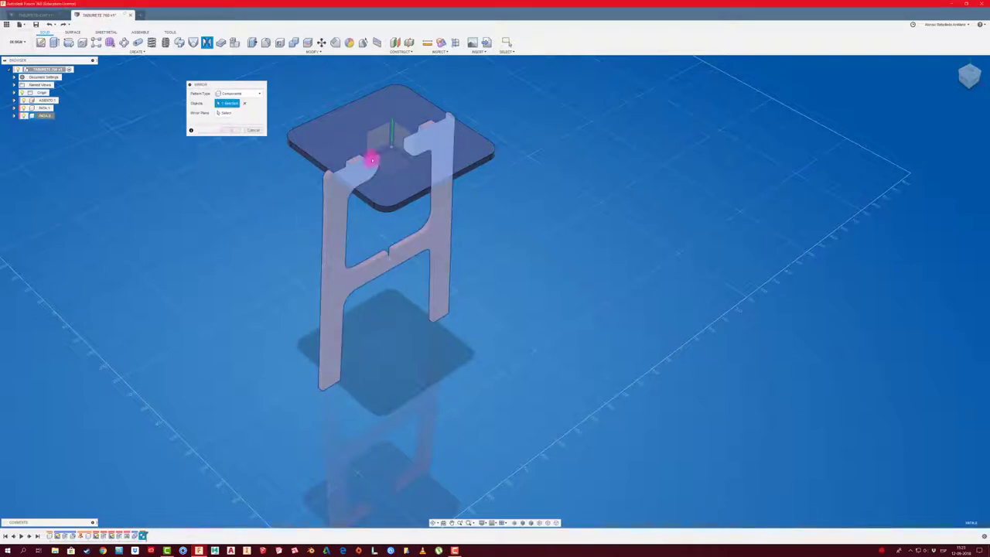
{"action": "left_click", "coordinate": [373, 160]}
{"action": "left_click", "coordinate": [222, 113]}
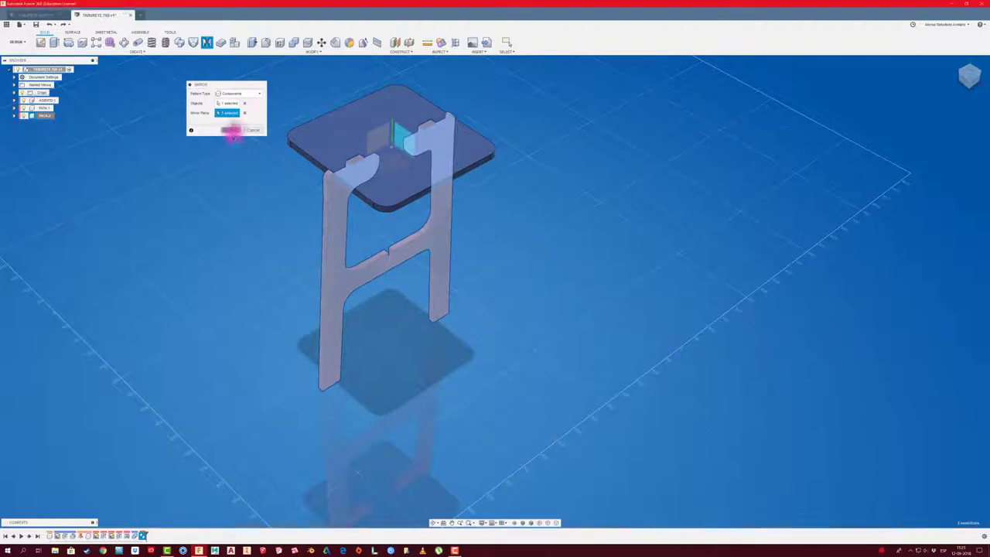
{"action": "left_click", "coordinate": [232, 130]}
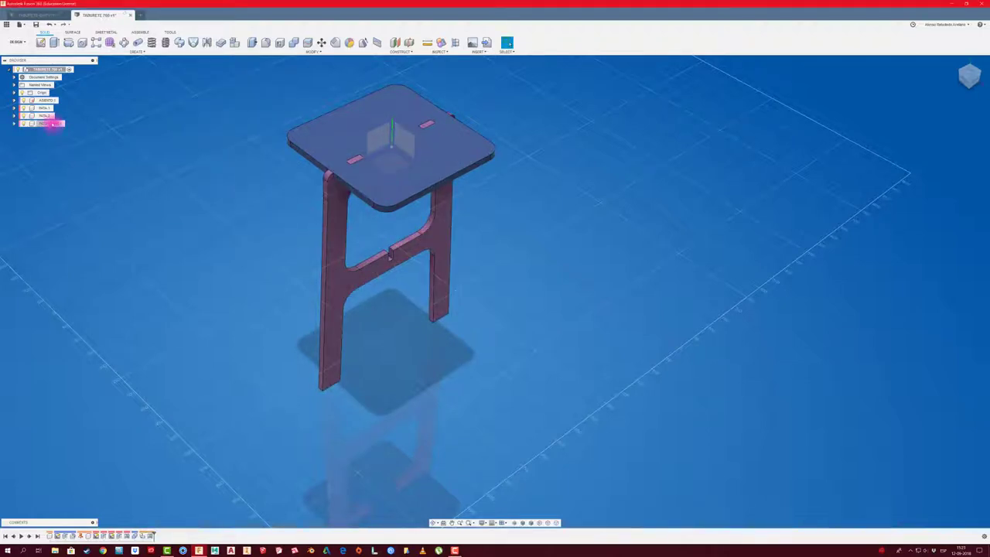
{"action": "left_click", "coordinate": [51, 124]}
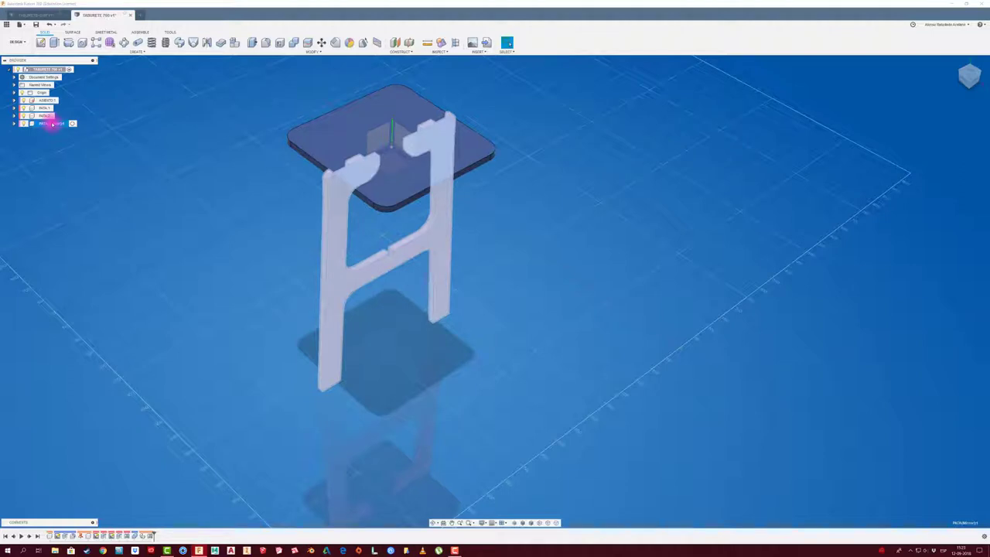
- Rotate the mirrored leg frame 90° about the vertical axis so it crosses the first frame
{"action": "left_click", "coordinate": [51, 124]}
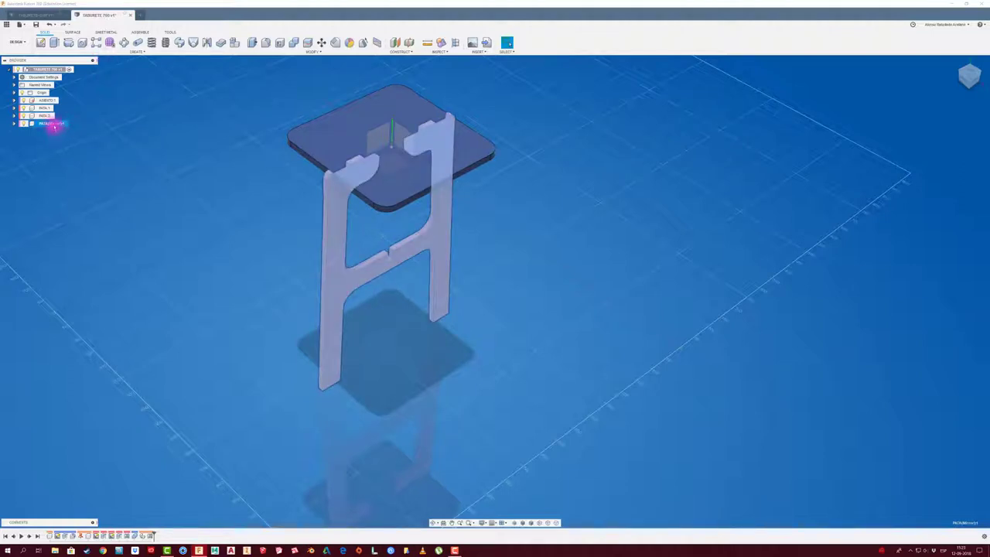
{"action": "right_click", "coordinate": [54, 127]}
{"action": "left_click", "coordinate": [69, 145]}
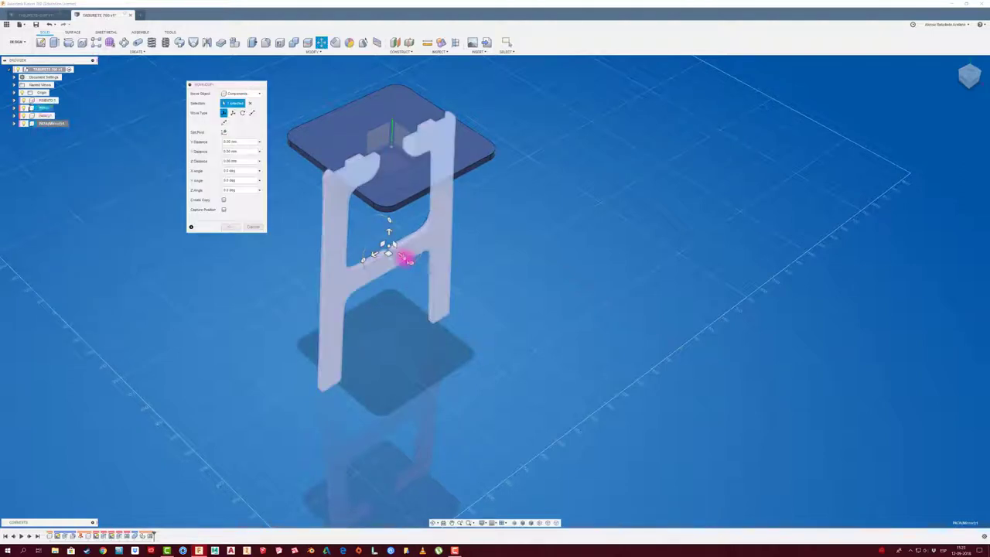
{"action": "mouse_move", "coordinate": [410, 261]}
{"action": "left_mouse_down"}
{"action": "mouse_move", "coordinate": [446, 290]}
{"action": "mouse_move", "coordinate": [453, 267]}
{"action": "left_mouse_up"}
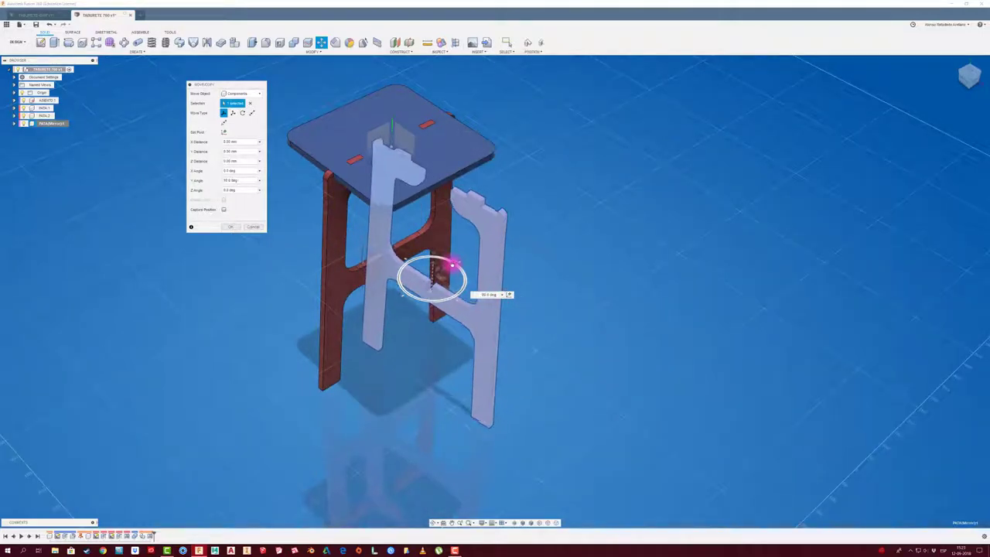
{"action": "left_click", "coordinate": [237, 227]}
{"action": "scroll", "coordinate": [365, 348], "scroll_direction": "up", "scroll_amount": 2}
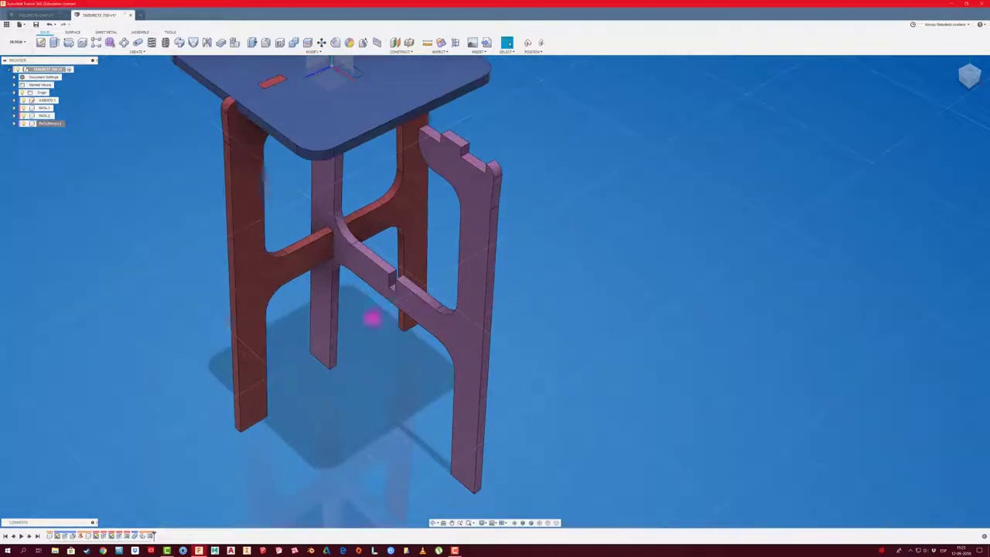
{"action": "scroll", "coordinate": [372, 318], "scroll_direction": "up", "scroll_amount": 2}
- Offset the notch face in the crossing frame's crossbeam by a distance of 20
{"action": "left_click", "coordinate": [396, 277]}
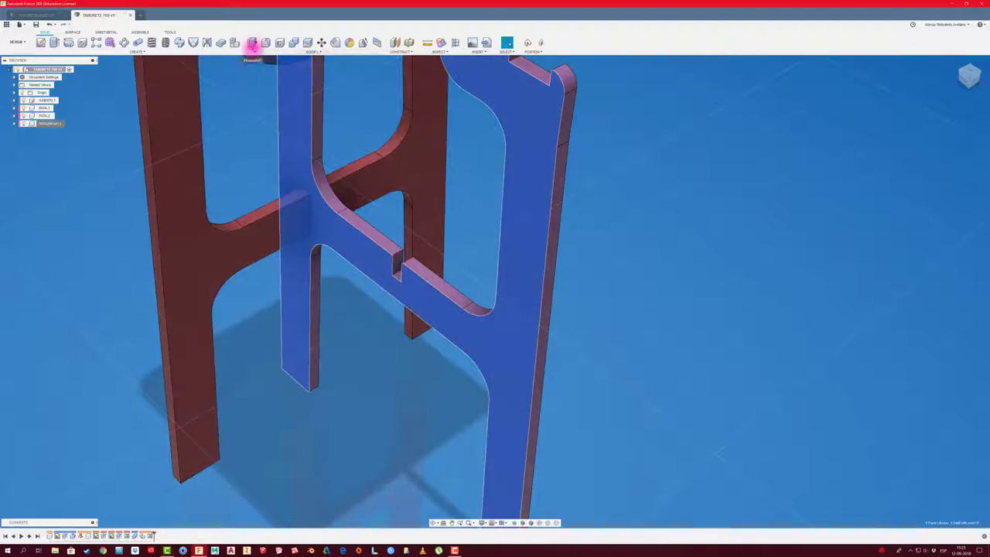
{"action": "left_click", "coordinate": [251, 42]}
{"action": "left_click", "coordinate": [397, 276]}
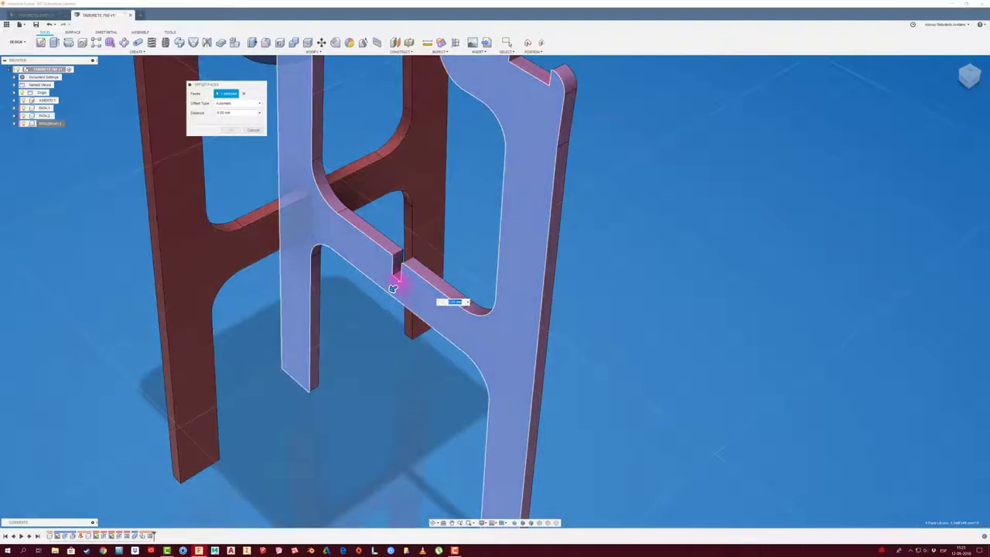
{"action": "type", "text": "20"}
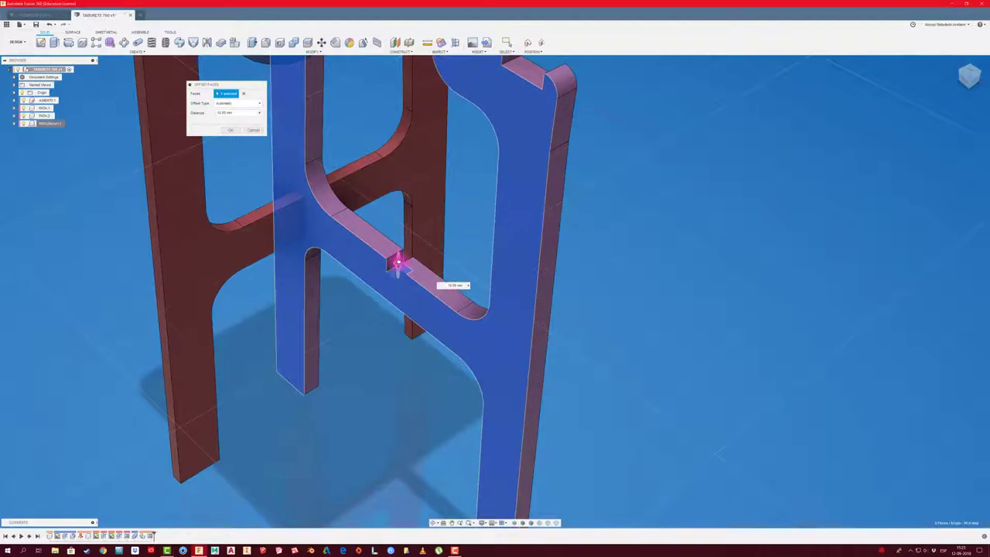
{"action": "left_click", "coordinate": [252, 130]}
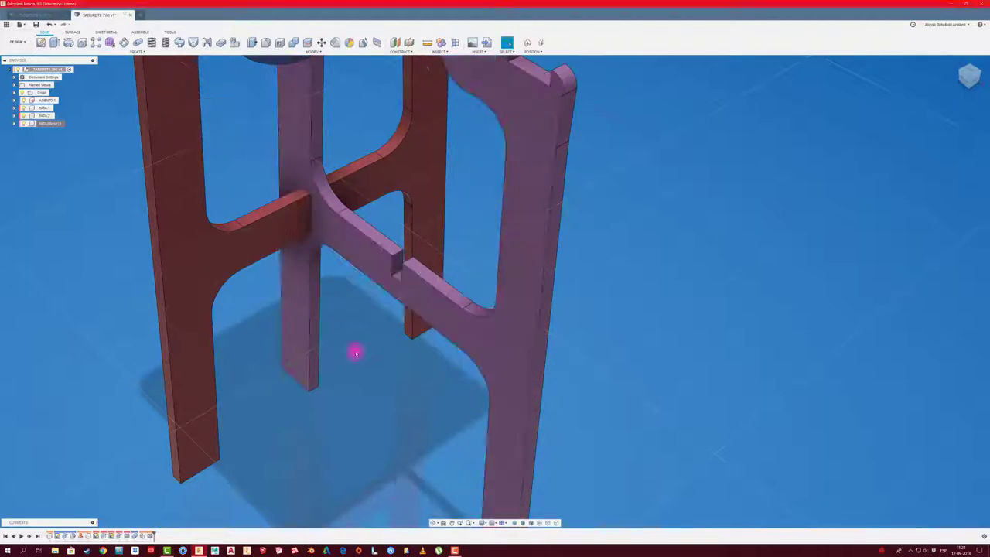
- Zoom and orbit around the notched joint, then start a Combine cut
{"action": "scroll", "coordinate": [383, 315], "scroll_direction": "up", "scroll_amount": 3}
{"action": "middle_click_drag", "start_coordinate": [382, 315], "coordinate": [341, 271], "text": "shift"}
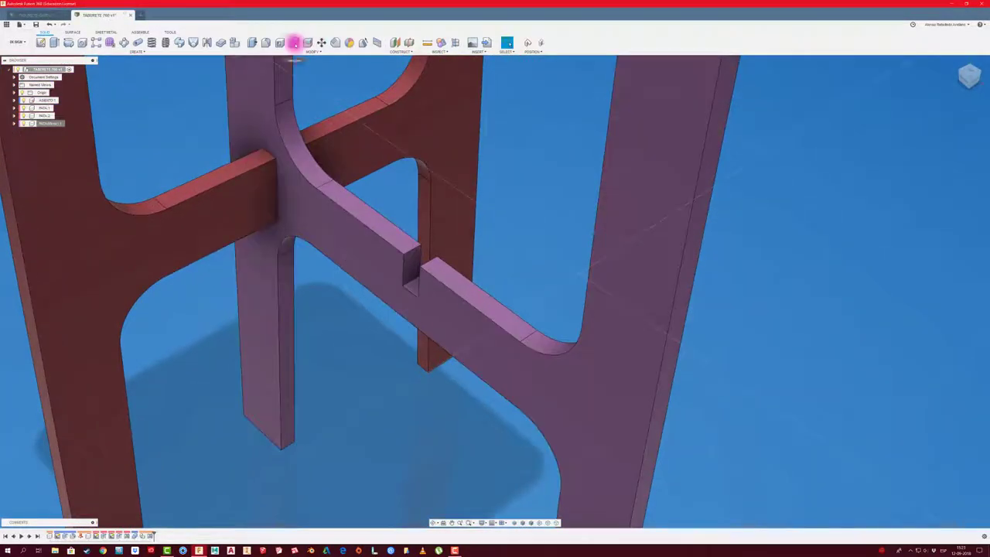
{"action": "left_click", "coordinate": [294, 42]}
- Cancel the Combine and press-pull the notch's bottom face up to fill the notch
{"action": "left_click", "coordinate": [506, 286]}
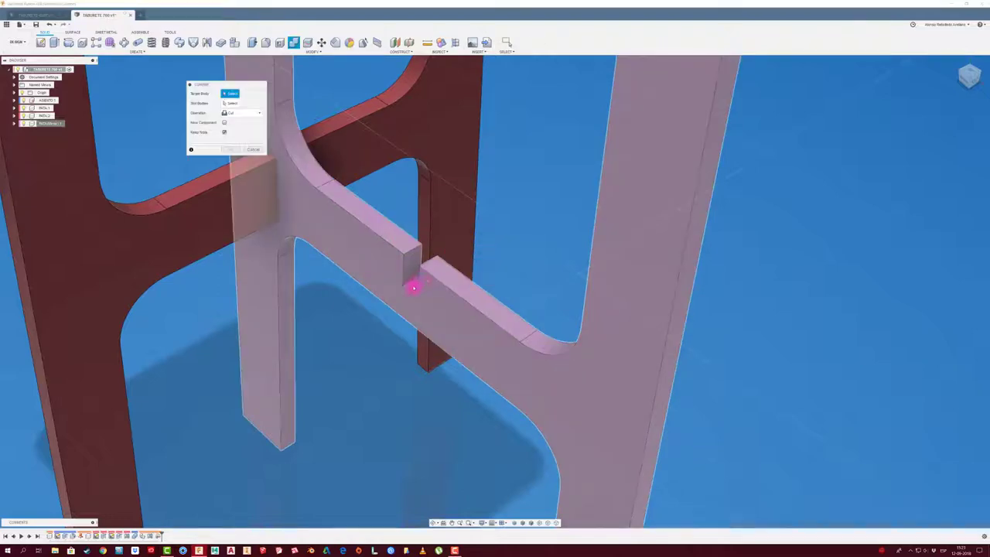
{"action": "left_click", "coordinate": [253, 149]}
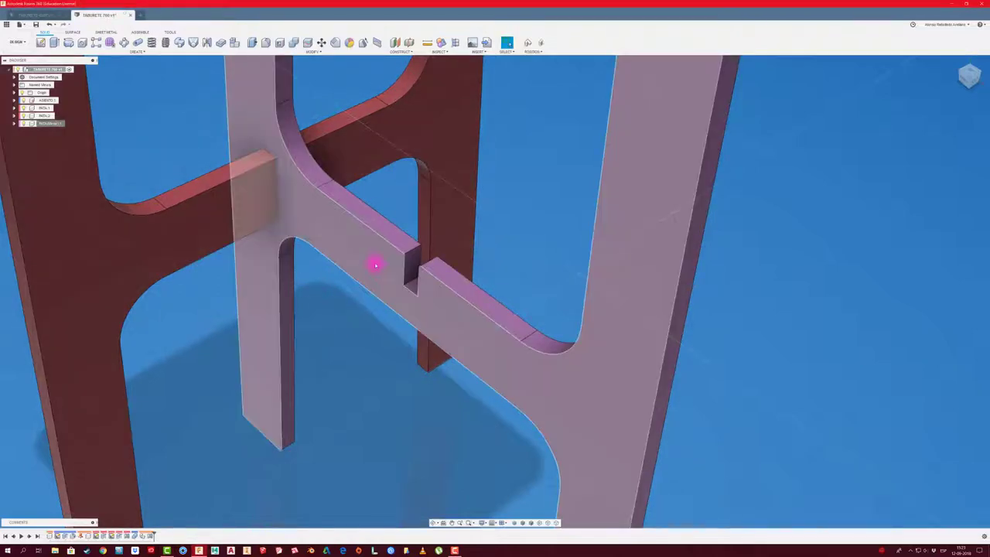
{"action": "left_click", "coordinate": [251, 42]}
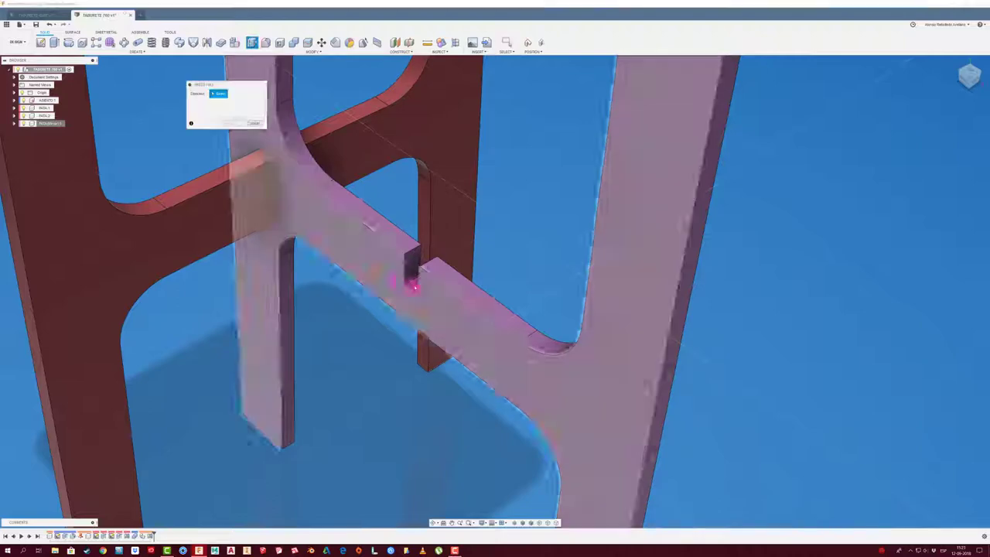
{"action": "left_click", "coordinate": [411, 287]}
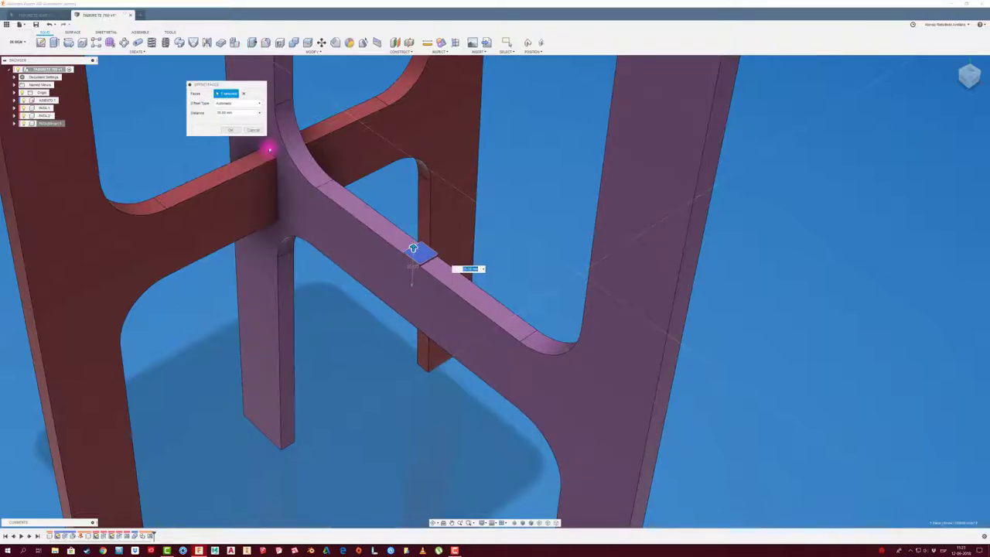
{"action": "scroll", "coordinate": [418, 253], "scroll_direction": "up", "scroll_amount": 2}
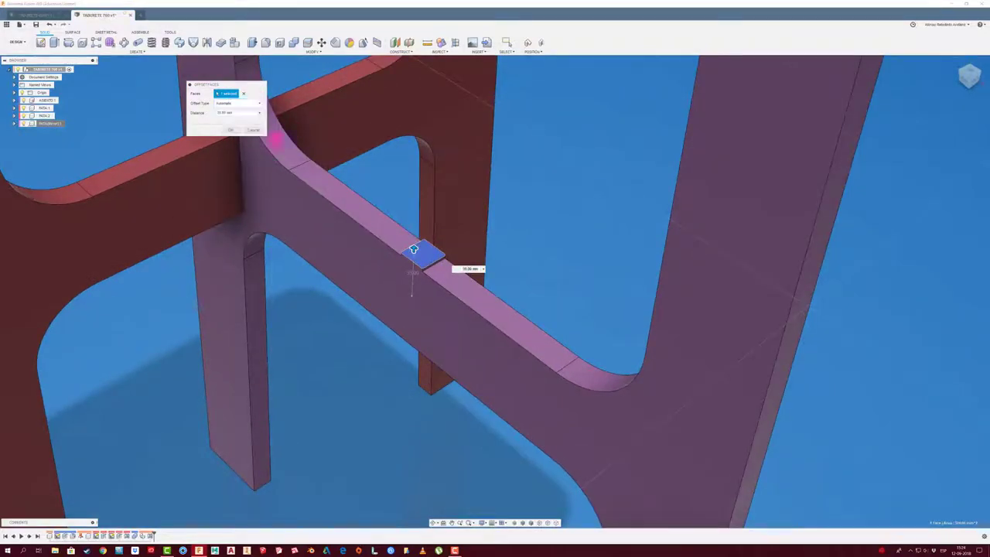
{"action": "scroll", "coordinate": [414, 249], "scroll_direction": "up", "scroll_amount": 2}
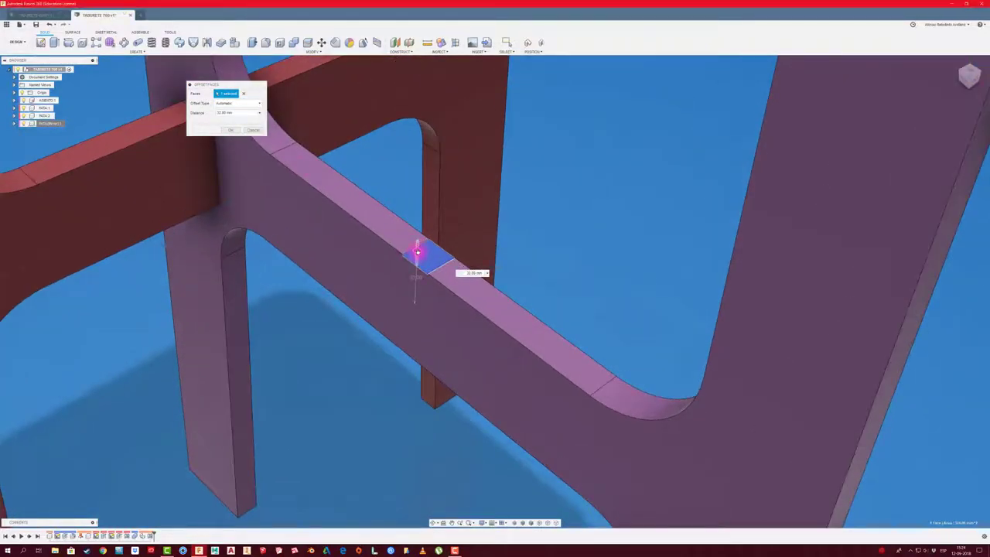
{"action": "scroll", "coordinate": [420, 279], "scroll_direction": "up", "scroll_amount": 1}
{"action": "scroll", "coordinate": [425, 279], "scroll_direction": "up", "scroll_amount": 1}
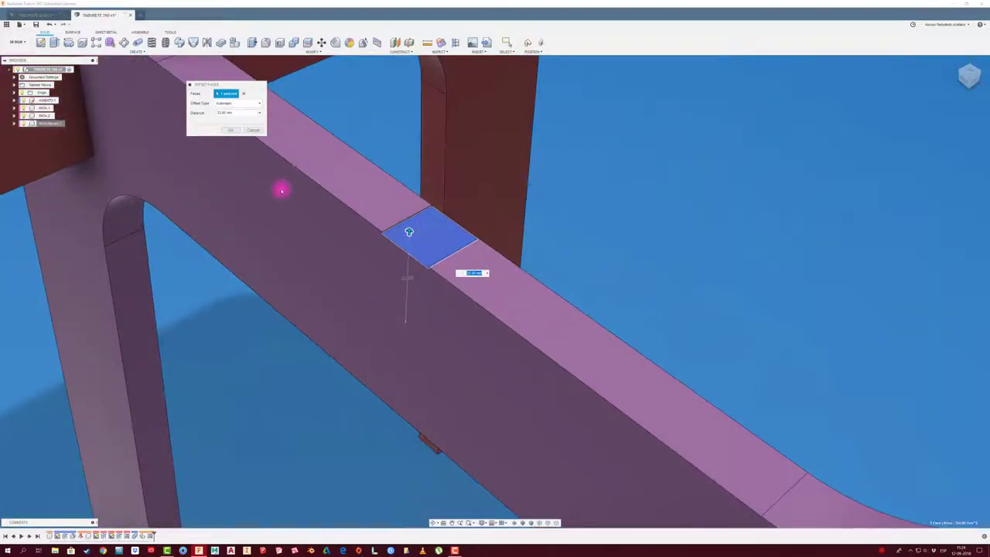
{"action": "scroll", "coordinate": [270, 158], "scroll_direction": "down", "scroll_amount": 2}
{"action": "scroll", "coordinate": [275, 167], "scroll_direction": "down", "scroll_amount": 2}
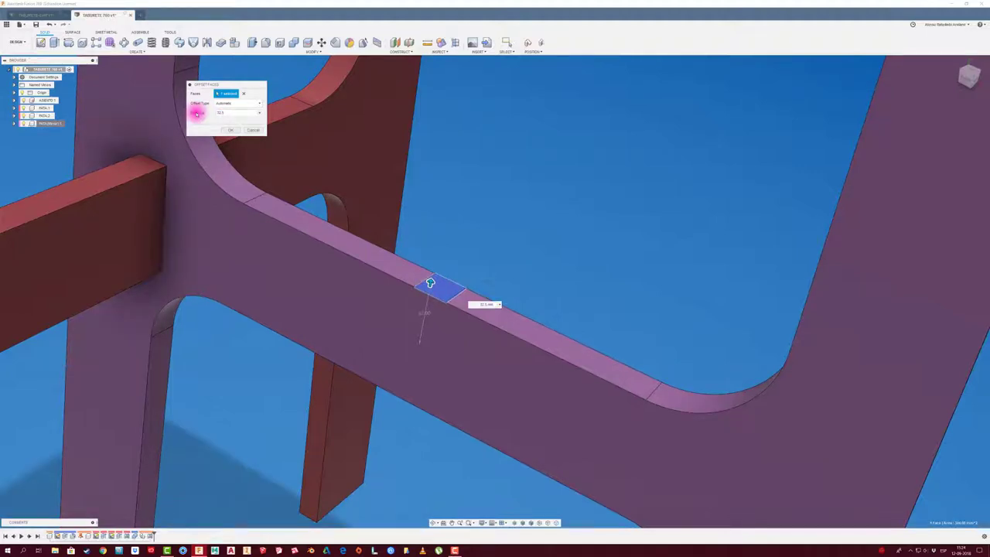
{"action": "left_click", "coordinate": [230, 130]}
- Move the copied leg frame out to the right of the stool
{"action": "scroll", "coordinate": [495, 224], "scroll_direction": "down", "scroll_amount": 3}
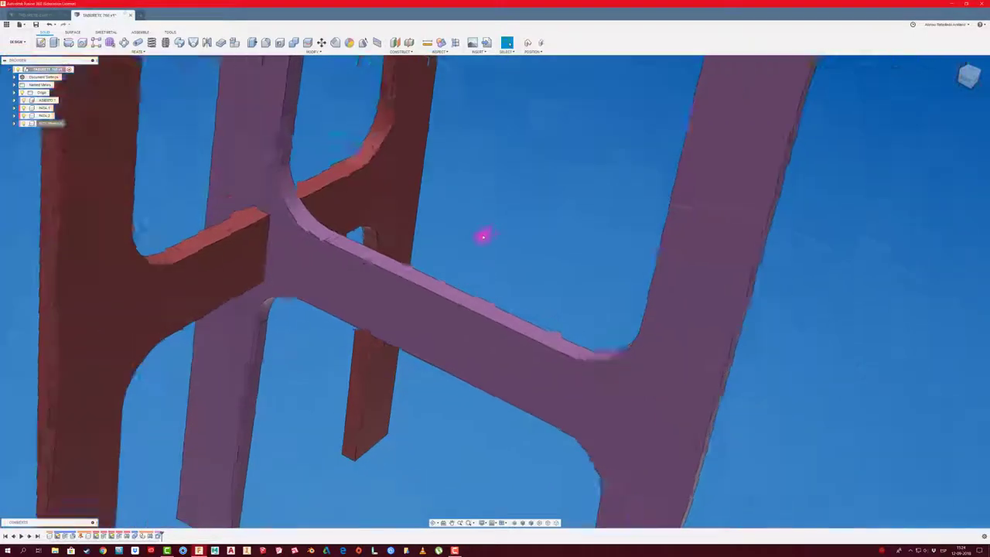
{"action": "scroll", "coordinate": [464, 247], "scroll_direction": "down", "scroll_amount": 3}
{"action": "left_click_drag", "start_coordinate": [443, 277], "coordinate": [533, 288]}
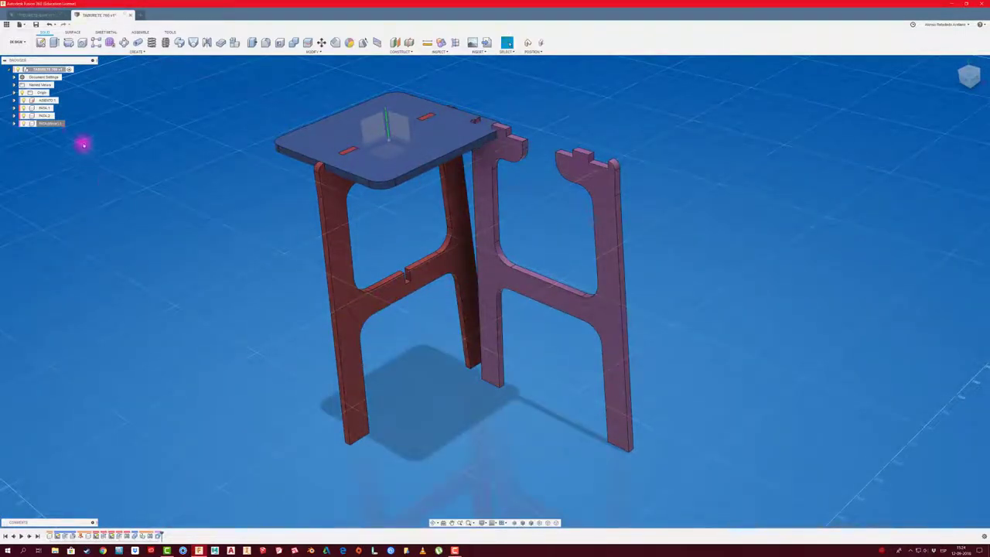
{"action": "left_click", "coordinate": [53, 123]}
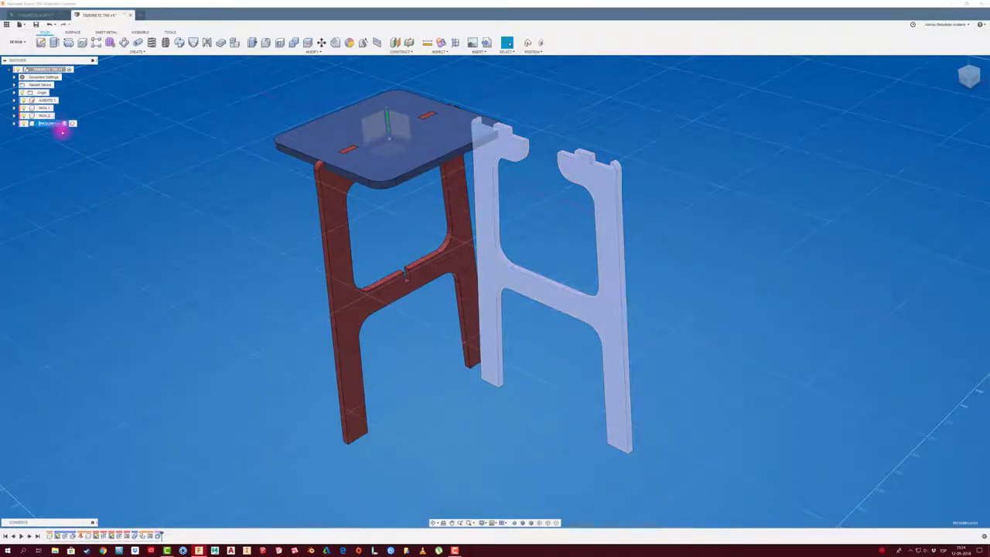
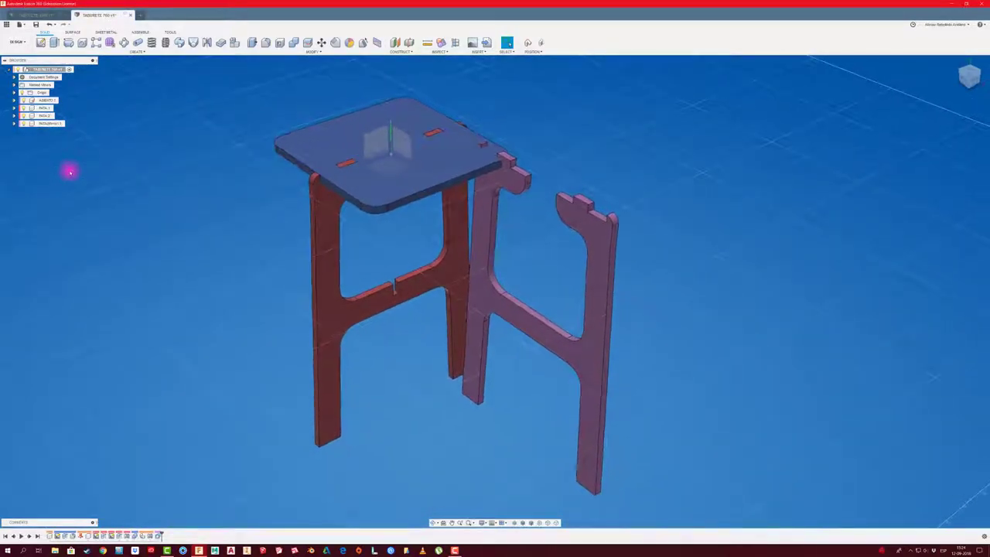
- Compare PATA 1 and PATA 2 by toggling visibility, then delete the duplicate PATA 1 component
{"action": "left_click", "coordinate": [26, 116]}
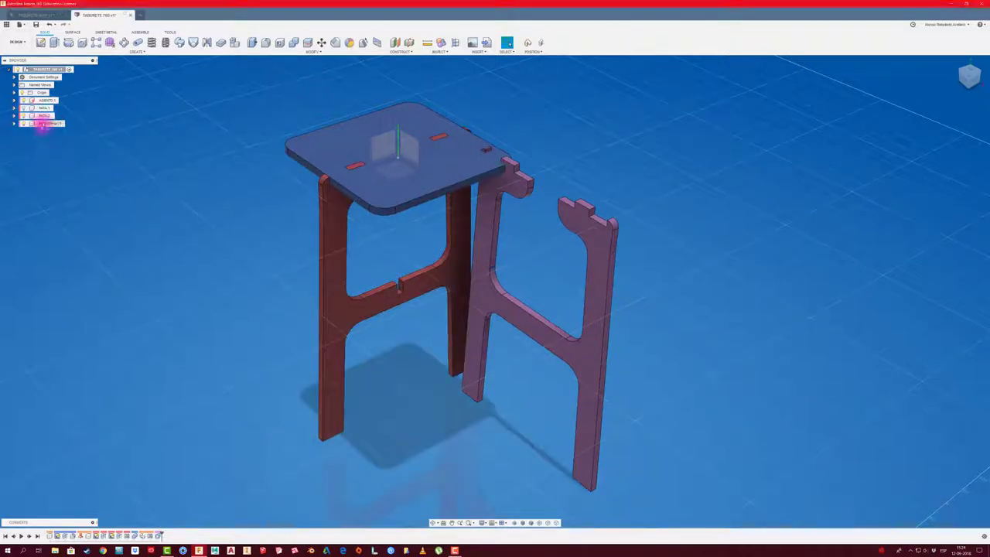
{"action": "left_click", "coordinate": [44, 116]}
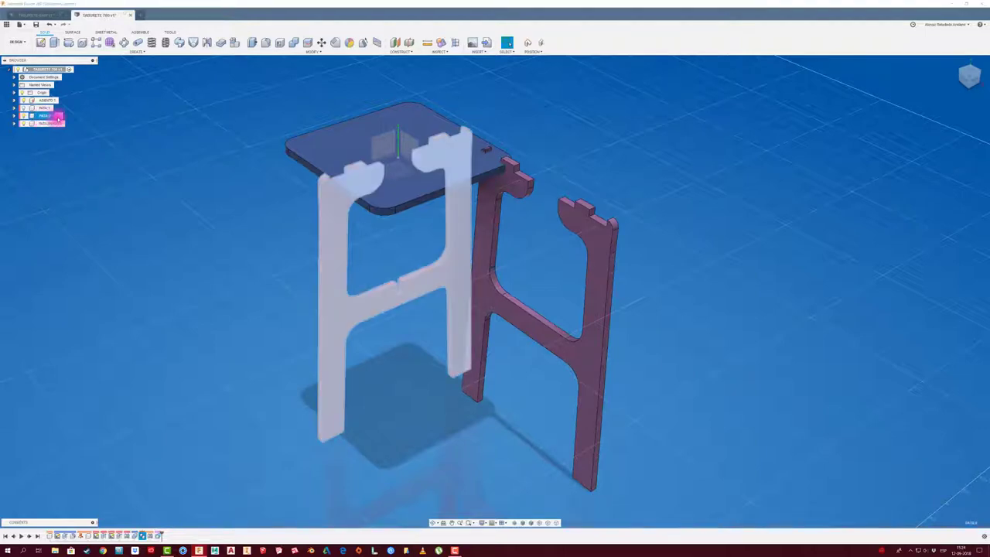
{"action": "left_click", "coordinate": [24, 116]}
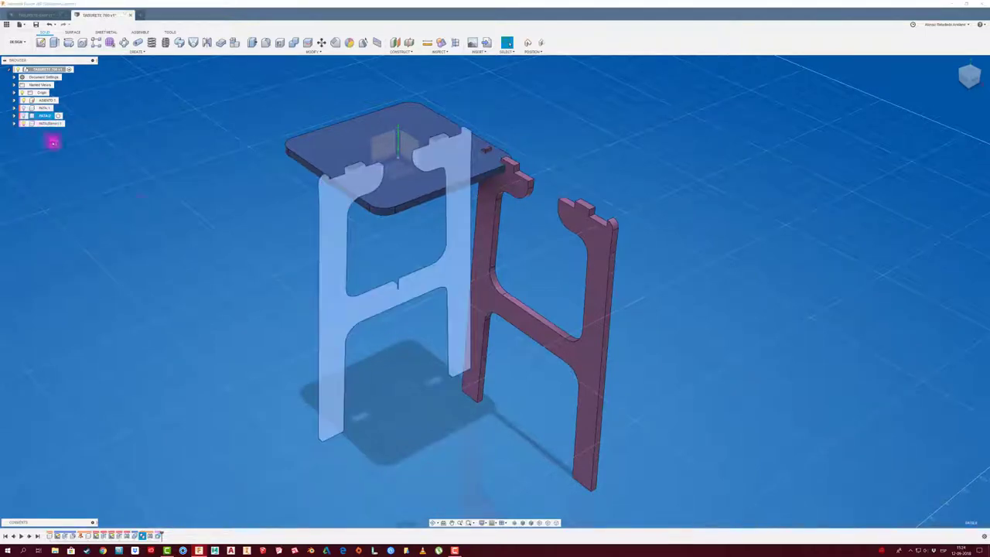
{"action": "left_click", "coordinate": [24, 116]}
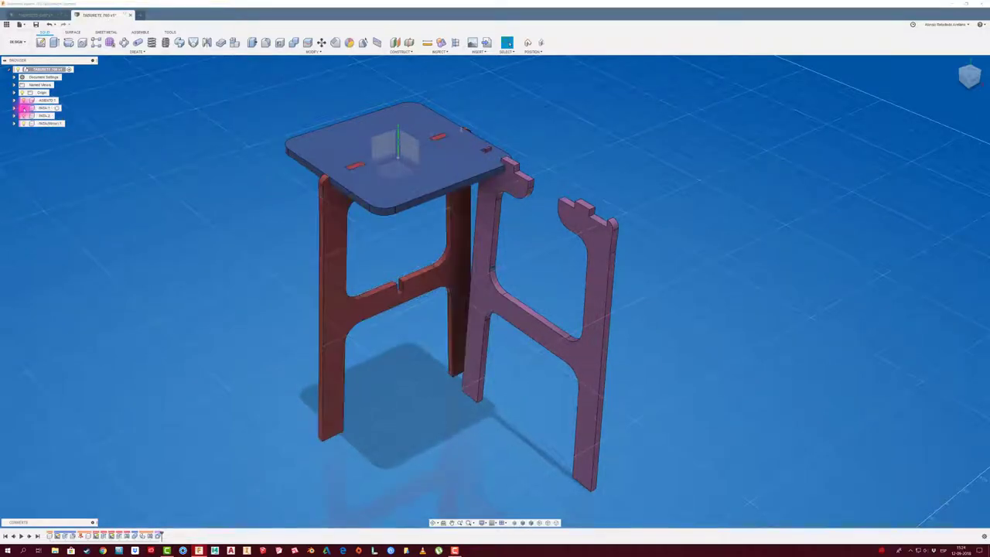
{"action": "left_click", "coordinate": [35, 108]}
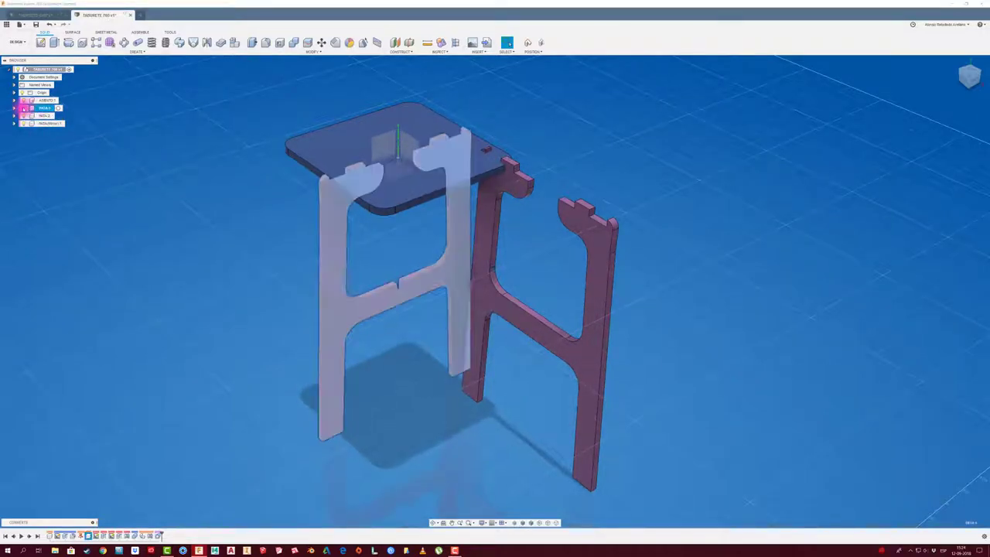
{"action": "left_click", "coordinate": [178, 265]}
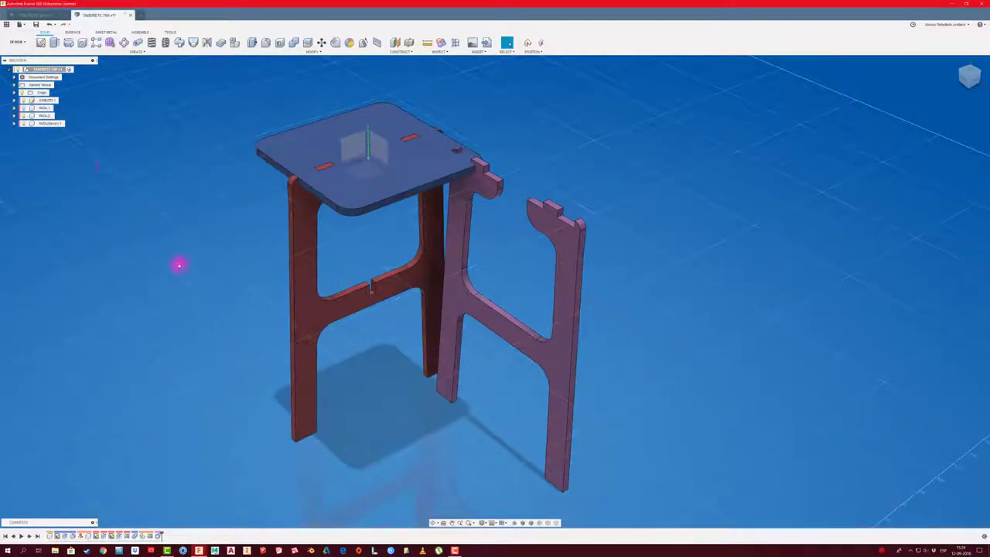
{"action": "middle_click_drag", "start_coordinate": [177, 265], "coordinate": [88, 176], "text": "shift"}
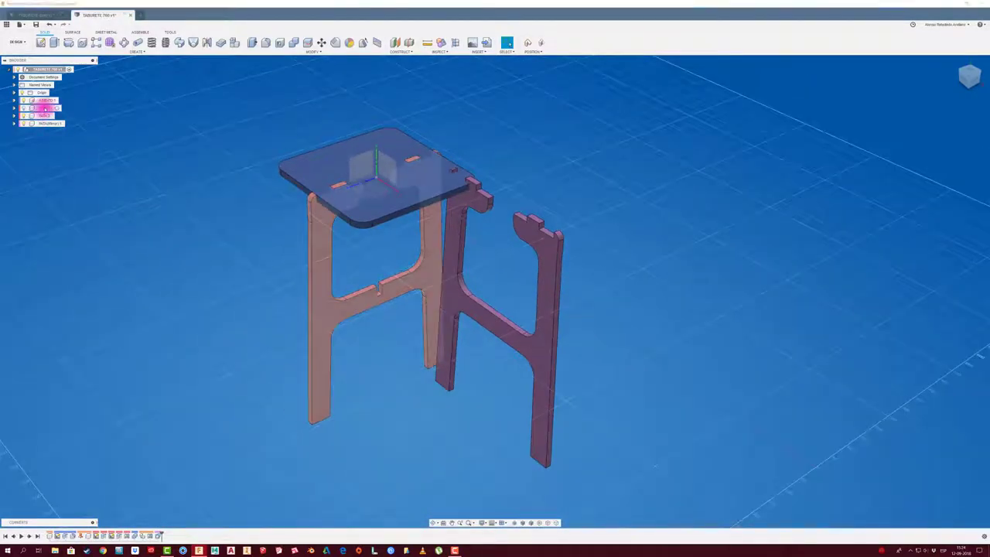
{"action": "right_click", "coordinate": [42, 109]}
{"action": "left_click", "coordinate": [67, 243]}
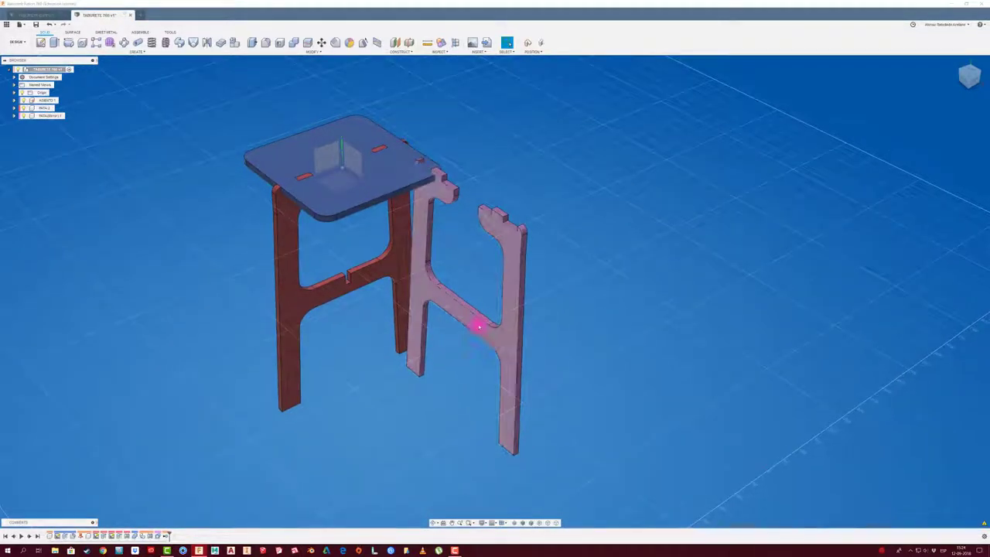
- Drag the PATA 2 leg panel beside the seat into the stool frame, checking from above
{"action": "mouse_move", "coordinate": [421, 356]}
{"action": "left_mouse_down"}
{"action": "mouse_move", "coordinate": [390, 330]}
{"action": "mouse_move", "coordinate": [455, 352]}
{"action": "left_mouse_up"}
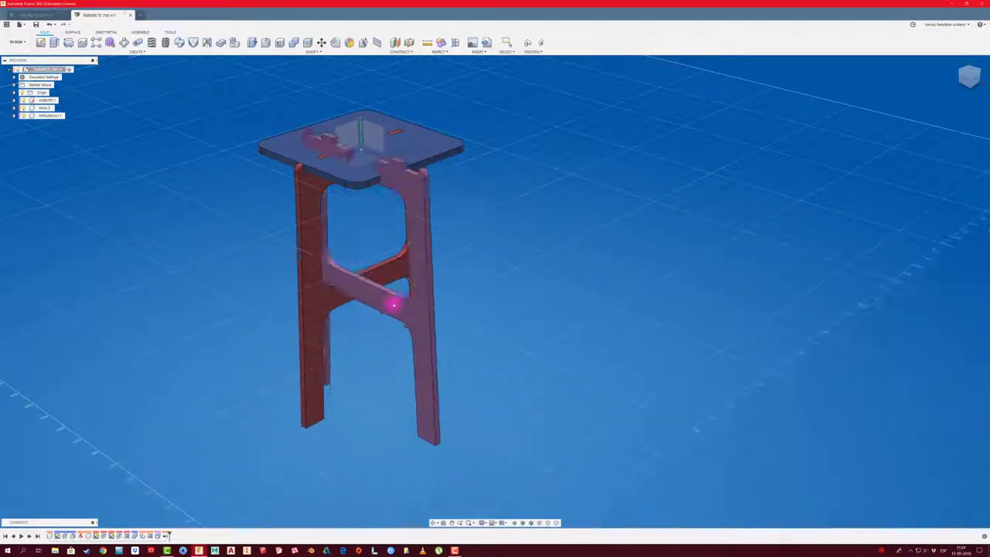
{"action": "mouse_move", "coordinate": [455, 352]}
{"action": "left_mouse_down"}
{"action": "mouse_move", "coordinate": [389, 314]}
{"action": "mouse_move", "coordinate": [540, 358]}
{"action": "left_mouse_up"}
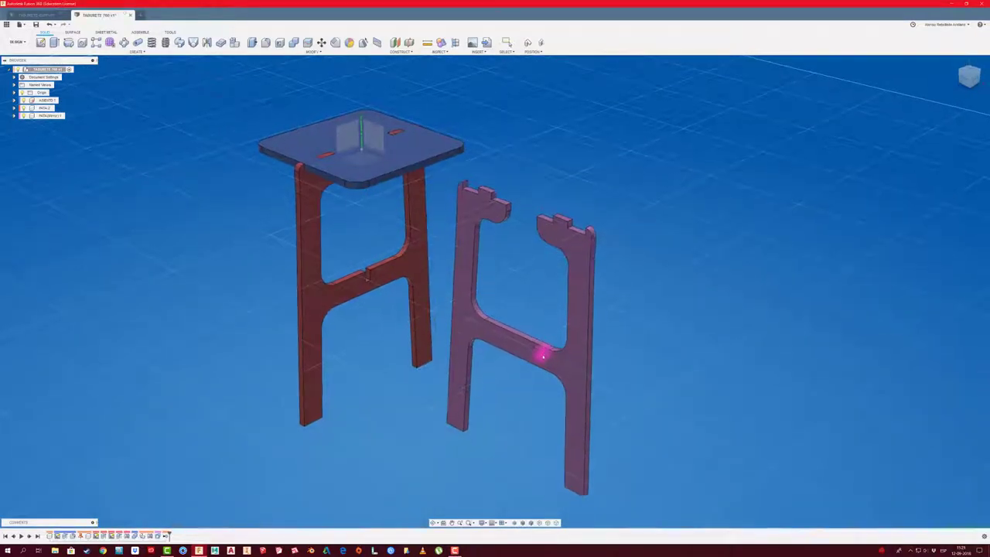
{"action": "middle_click_drag", "start_coordinate": [540, 357], "coordinate": [503, 193], "text": "shift"}
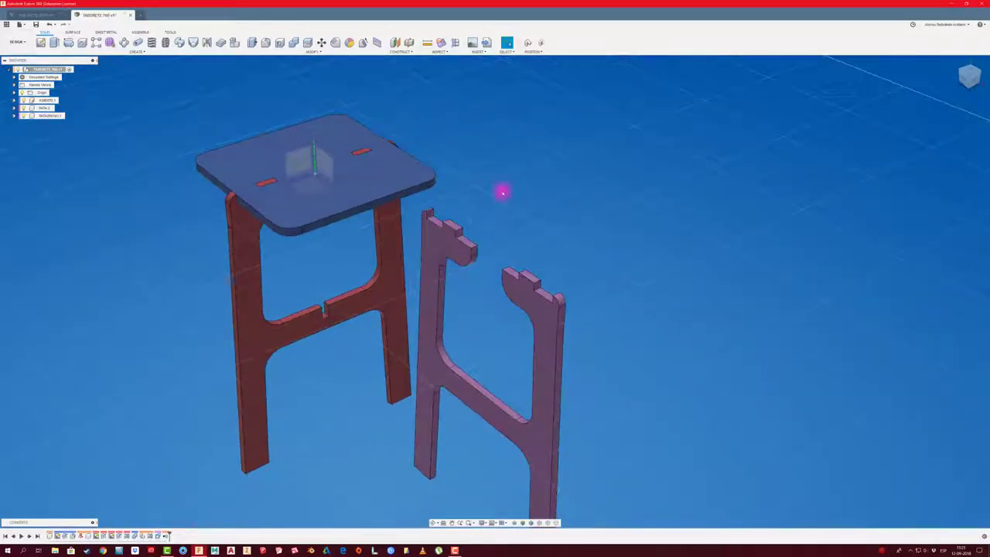
{"action": "mouse_move", "coordinate": [517, 305]}
{"action": "left_mouse_down"}
{"action": "mouse_move", "coordinate": [430, 289]}
{"action": "mouse_move", "coordinate": [404, 209]}
{"action": "left_mouse_up"}
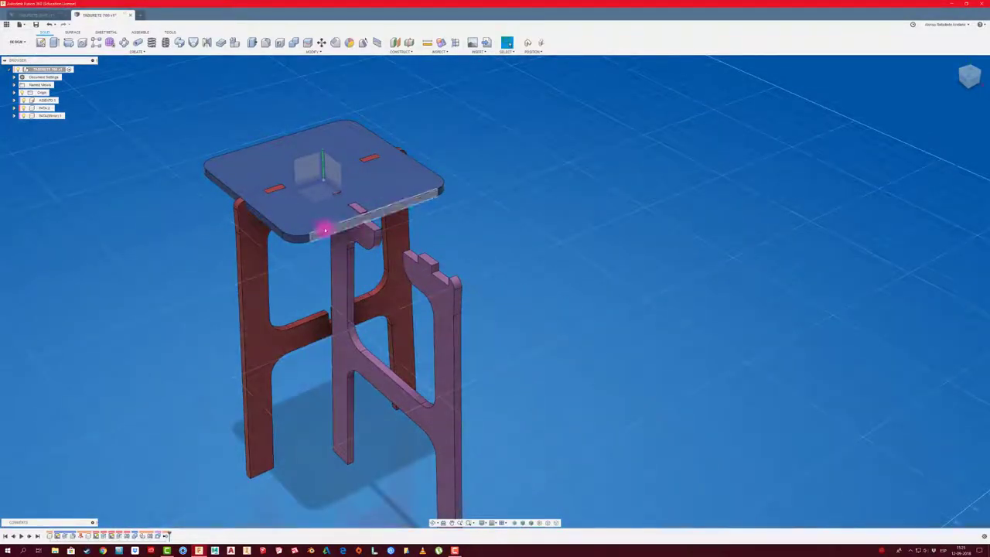
{"action": "middle_click_drag", "start_coordinate": [335, 229], "coordinate": [204, 60], "text": "shift"}
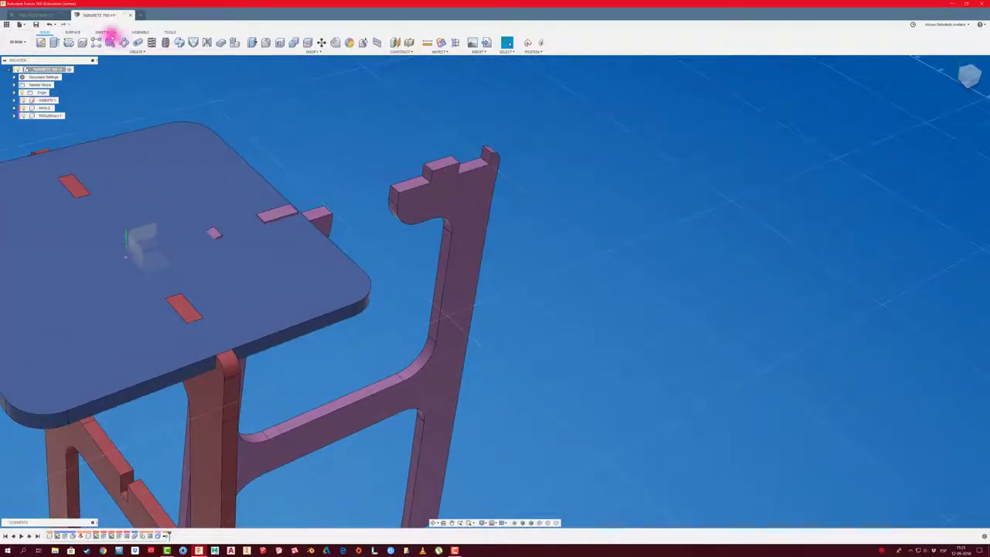
- Create a joint between the second leg's top tab and the seat slot, keeping current positions
{"action": "left_click", "coordinate": [137, 32]}
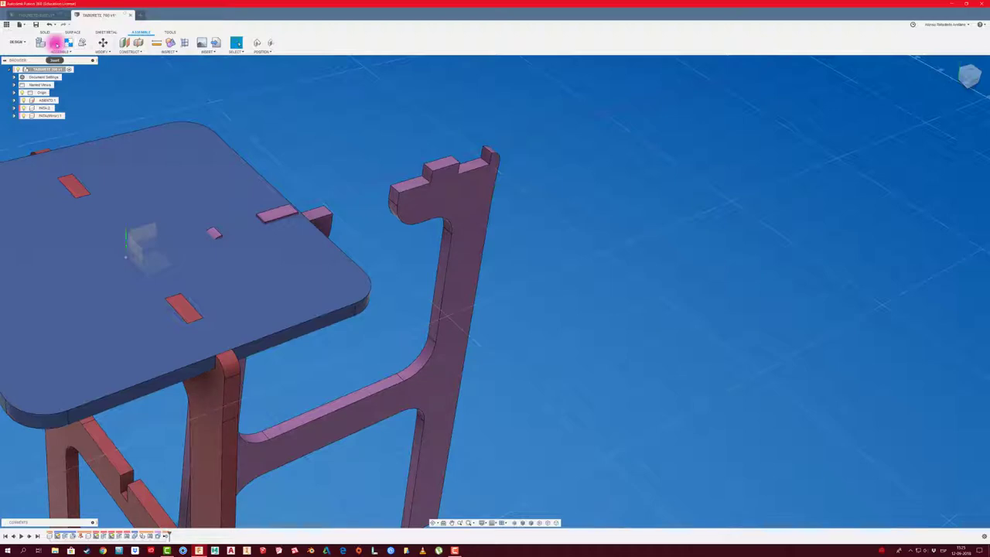
{"action": "left_click", "coordinate": [56, 43]}
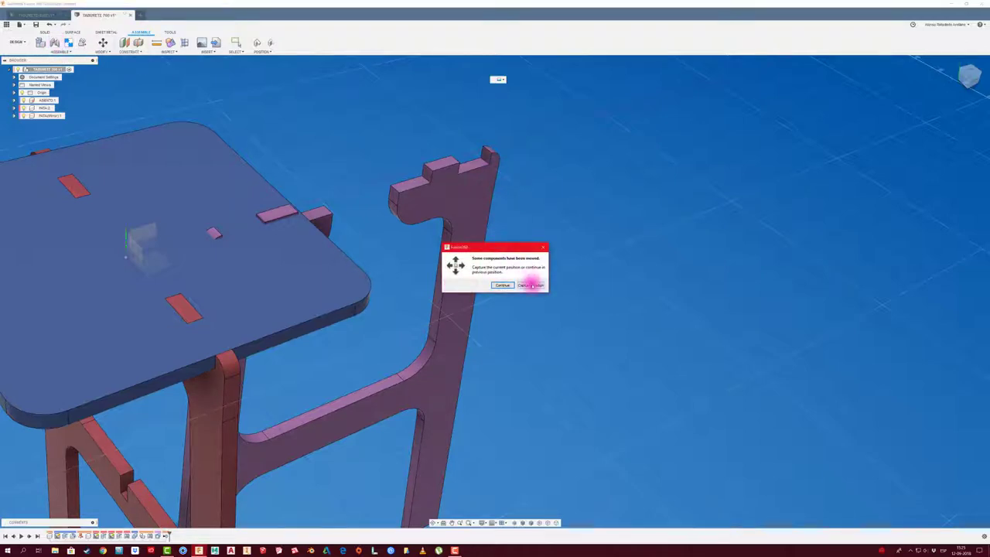
{"action": "left_click", "coordinate": [531, 285]}
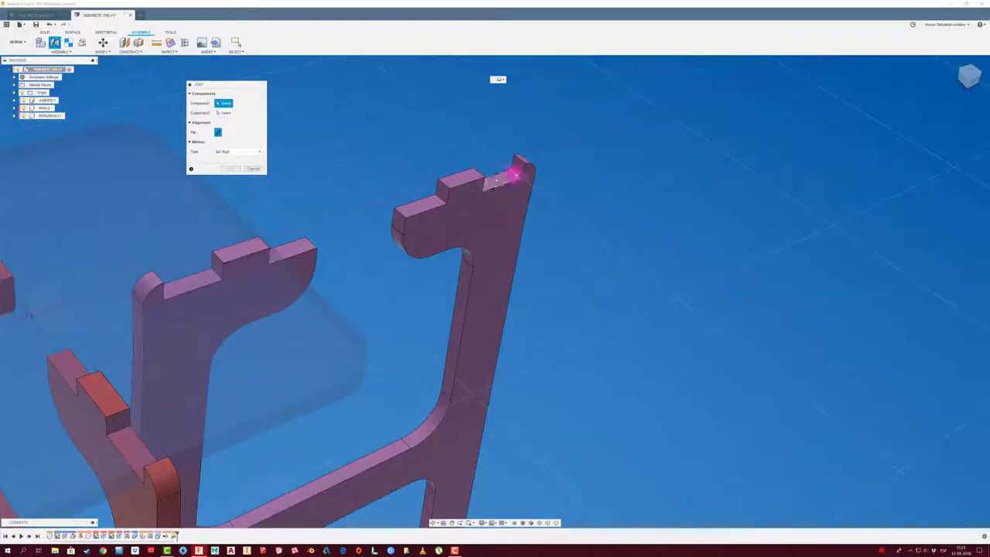
{"action": "left_click", "coordinate": [516, 172]}
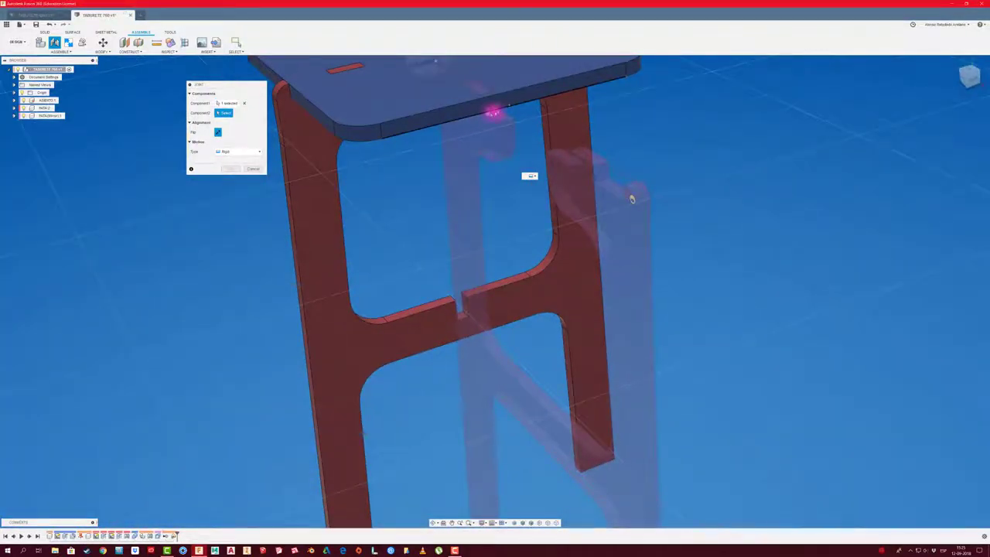
{"action": "left_click", "coordinate": [509, 106]}
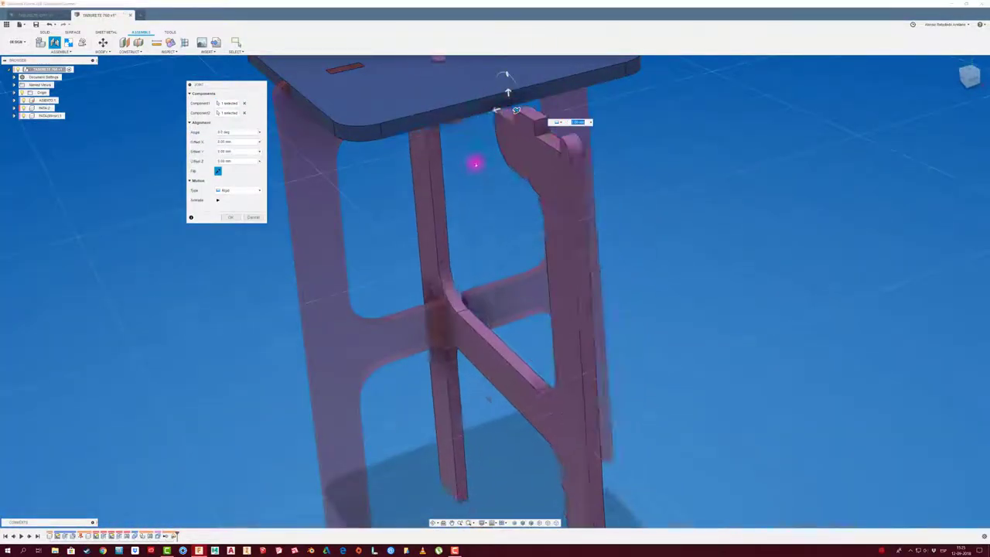
{"action": "left_click", "coordinate": [232, 217]}
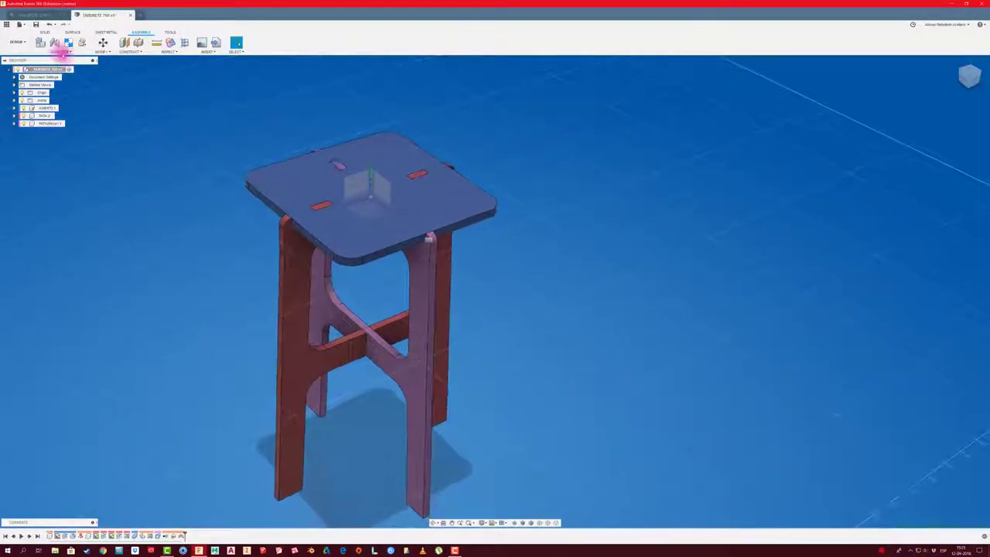
- Combine-cut the seat using the crossing leg as the tool body
{"action": "left_click", "coordinate": [44, 31]}
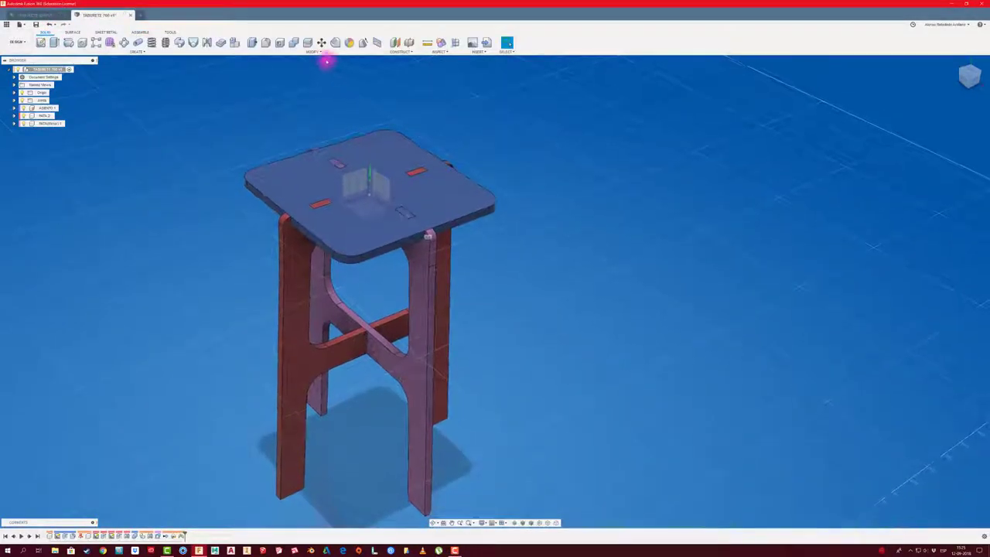
{"action": "left_click", "coordinate": [294, 42]}
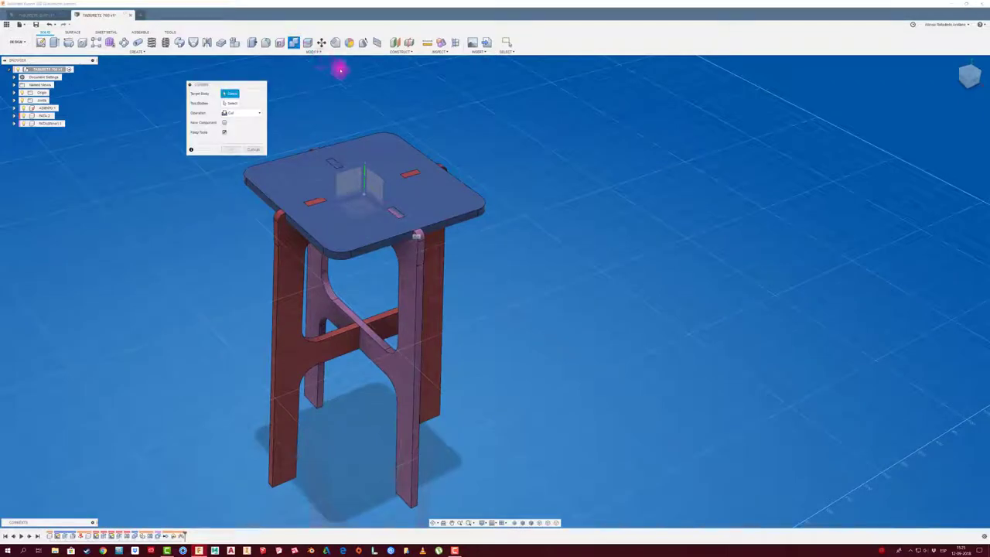
{"action": "left_click", "coordinate": [287, 180]}
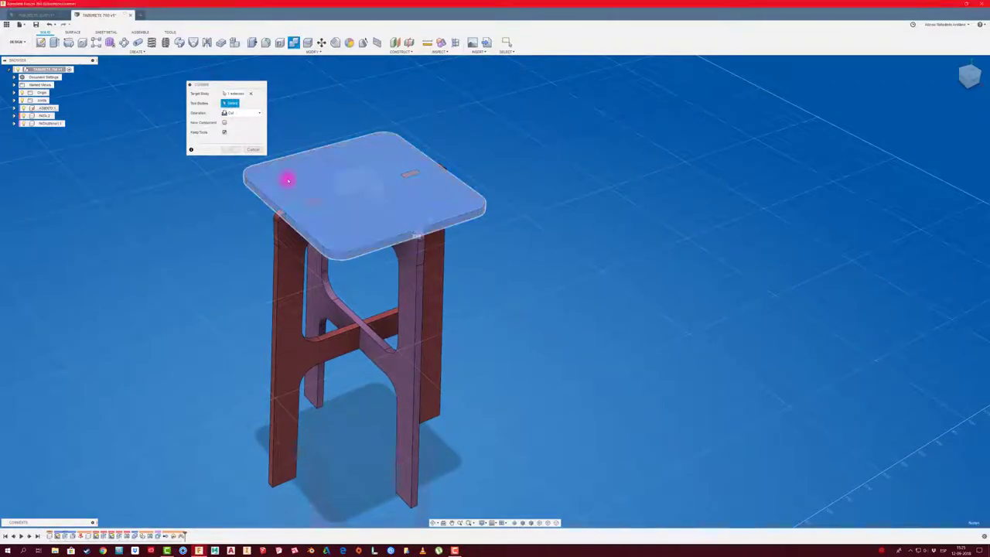
{"action": "left_click", "coordinate": [410, 304]}
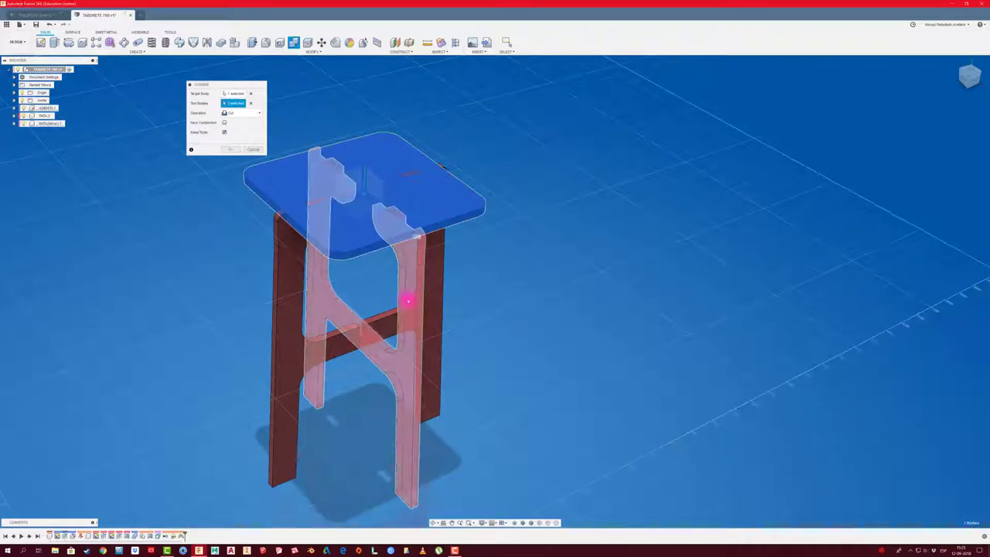
{"action": "left_click", "coordinate": [230, 149]}
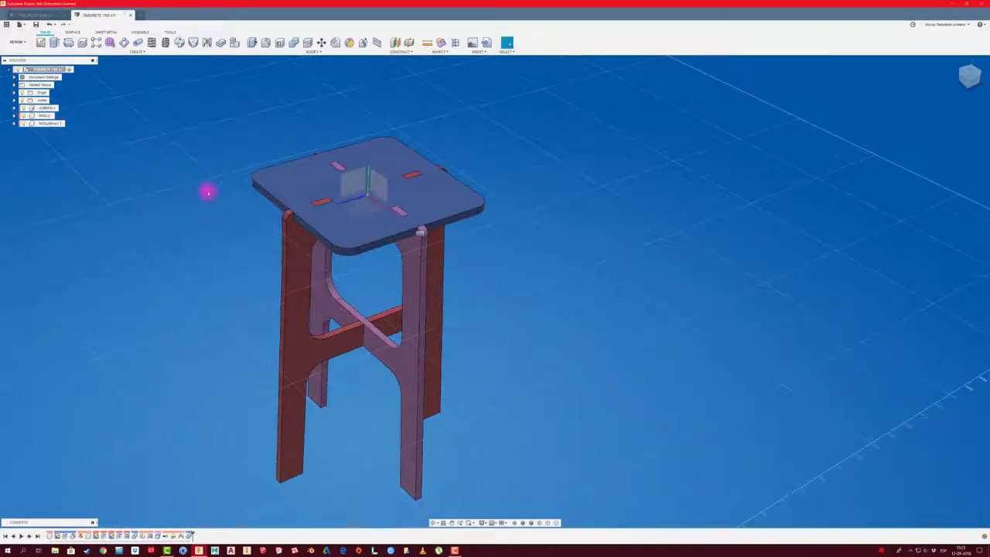
{"action": "scroll", "coordinate": [371, 343], "scroll_direction": "up", "scroll_amount": 1}
{"action": "scroll", "coordinate": [343, 342], "scroll_direction": "up", "scroll_amount": 2}
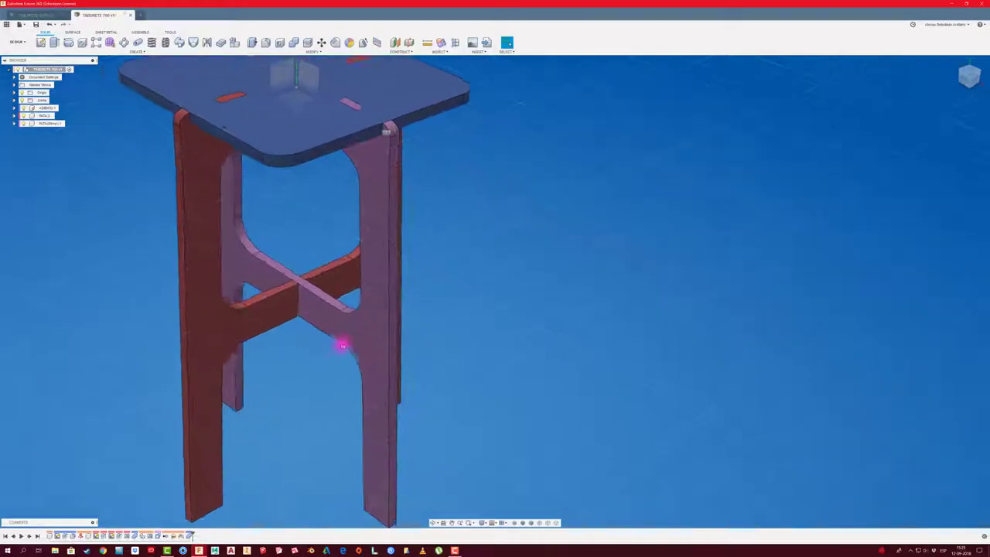
{"action": "scroll", "coordinate": [173, 136], "scroll_direction": "up", "scroll_amount": 1}
{"action": "scroll", "coordinate": [317, 310], "scroll_direction": "up", "scroll_amount": 1}
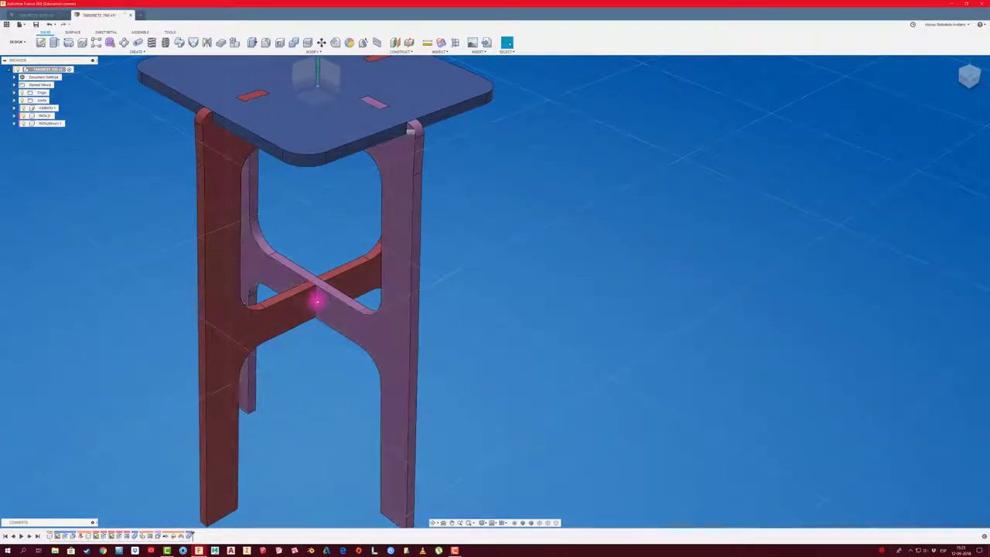
{"action": "scroll", "coordinate": [140, 126], "scroll_direction": "up", "scroll_amount": 2}
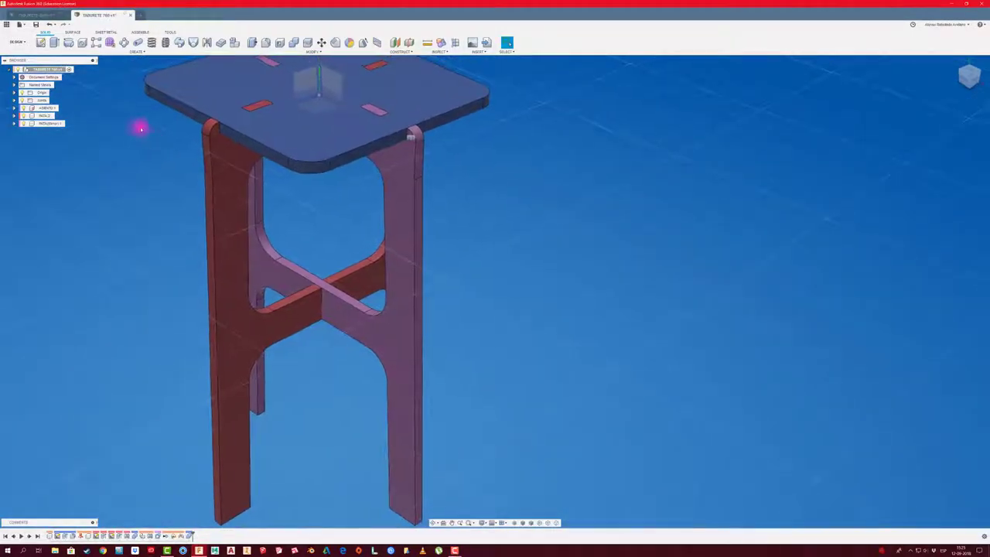
- Cut the front H-shaped leg with the crossing leg as tool body, keeping the tool
{"action": "left_click", "coordinate": [294, 44]}
{"action": "left_click_drag", "start_coordinate": [224, 86], "coordinate": [142, 143]}
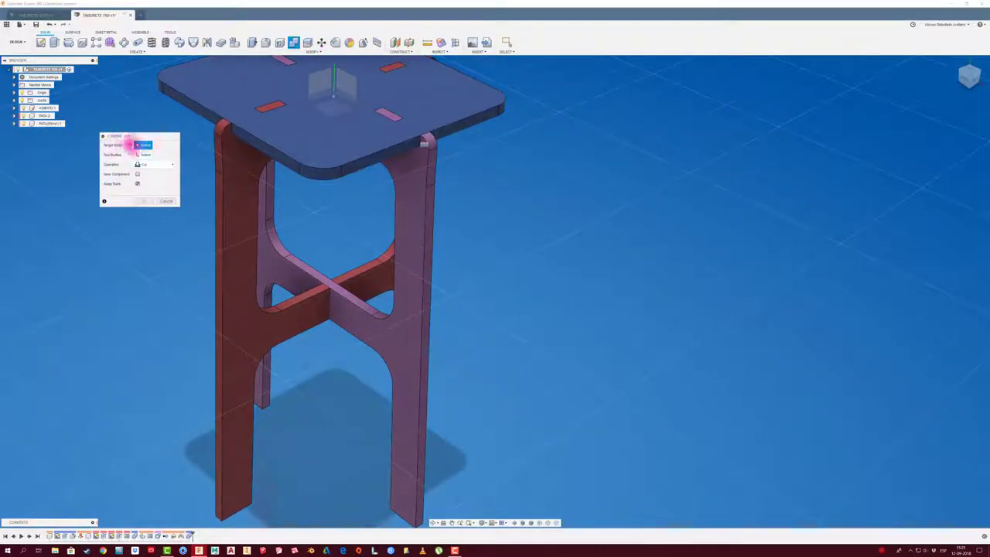
{"action": "left_click", "coordinate": [350, 327]}
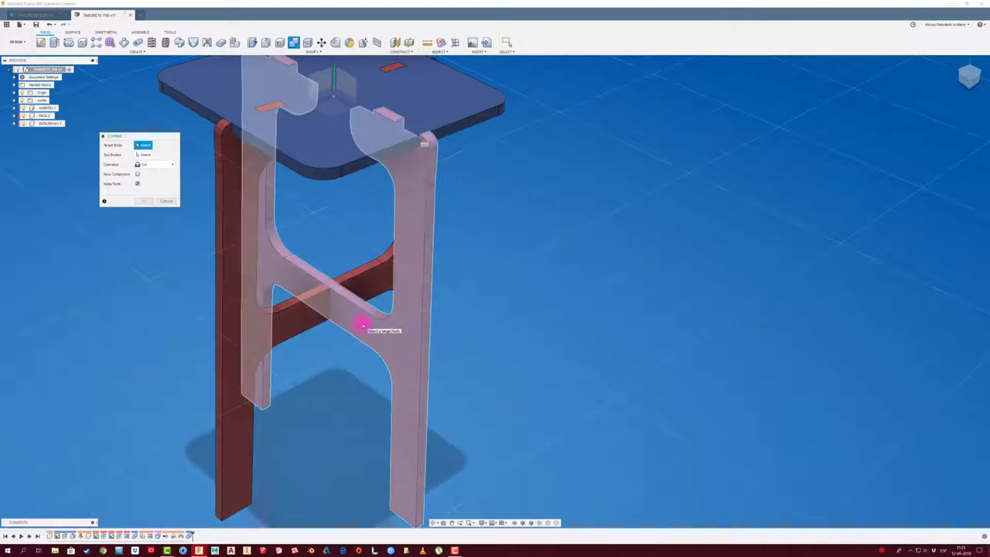
{"action": "left_click", "coordinate": [345, 317]}
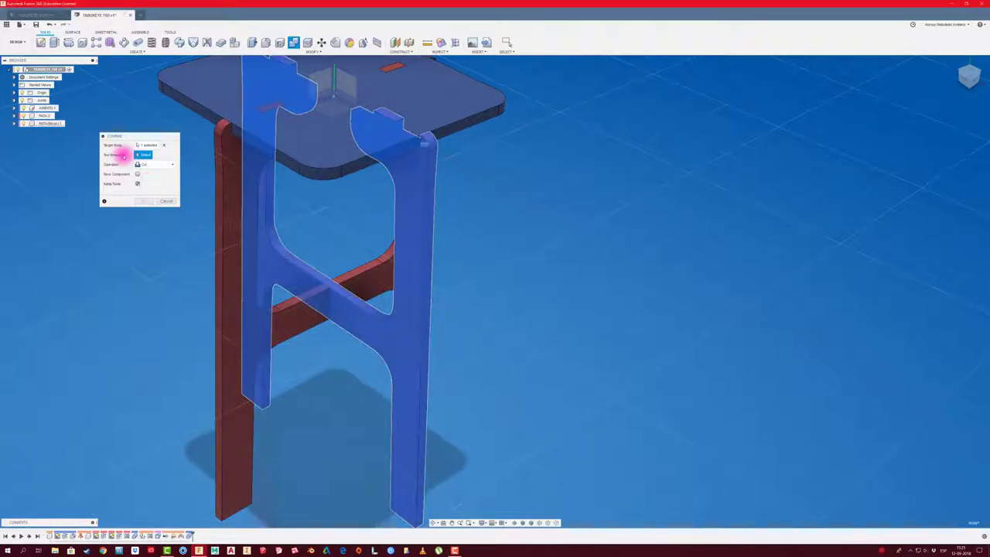
{"action": "left_click", "coordinate": [294, 318]}
{"action": "left_click", "coordinate": [143, 201]}
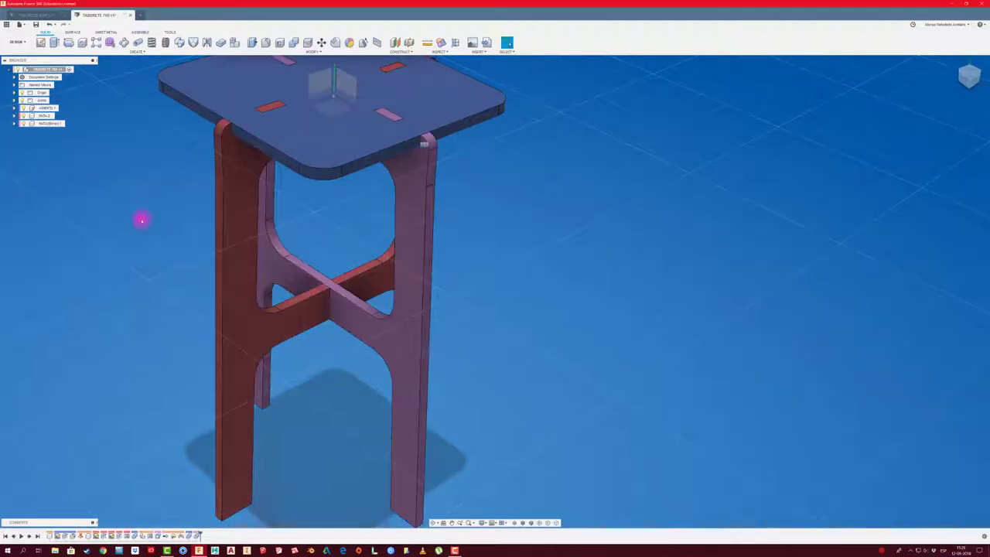
{"action": "key", "text": "F6"}
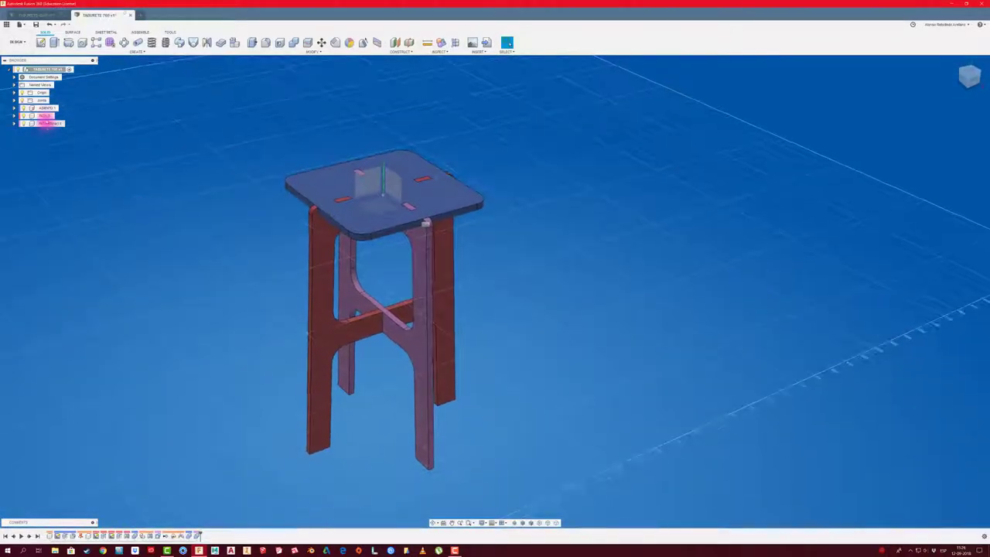
{"action": "left_click", "coordinate": [23, 116]}
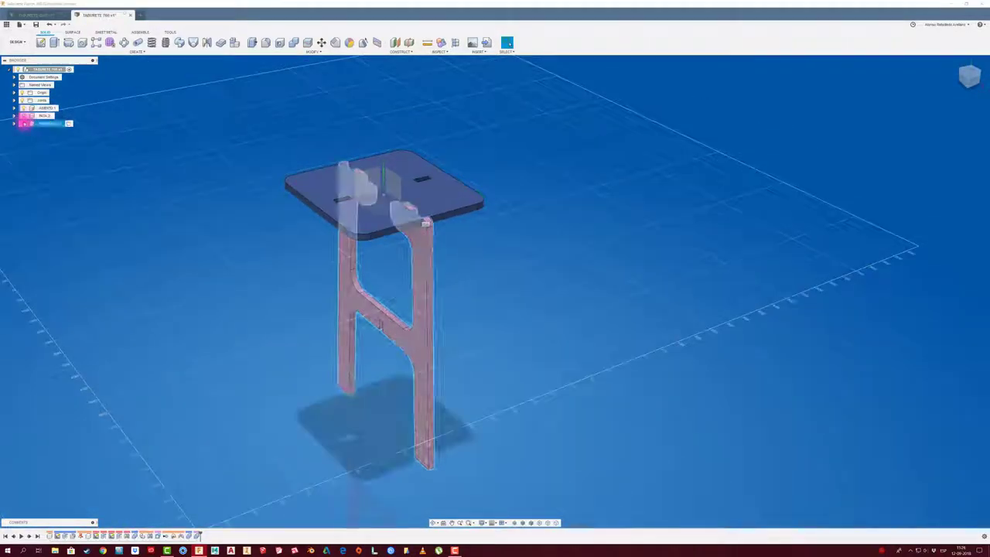
{"action": "left_click", "coordinate": [23, 123]}
{"action": "mouse_move", "coordinate": [284, 188]}
{"action": "middle_mouse_down", "text": "shift"}
{"action": "mouse_move", "coordinate": [331, 206]}
{"action": "mouse_move", "coordinate": [409, 106]}
{"action": "mouse_move", "coordinate": [96, 163]}
{"action": "middle_mouse_up", "text": "shift"}
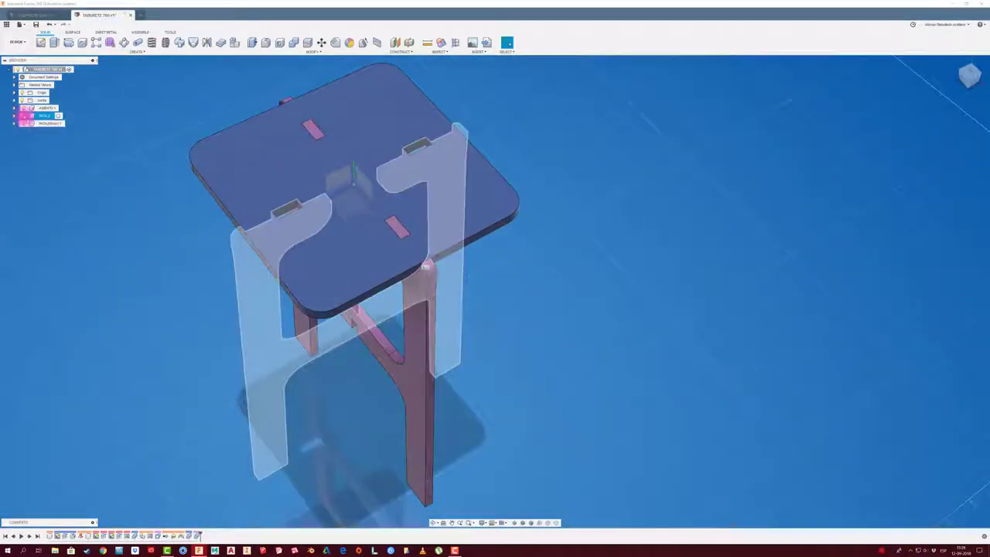
{"action": "left_click", "coordinate": [23, 116]}
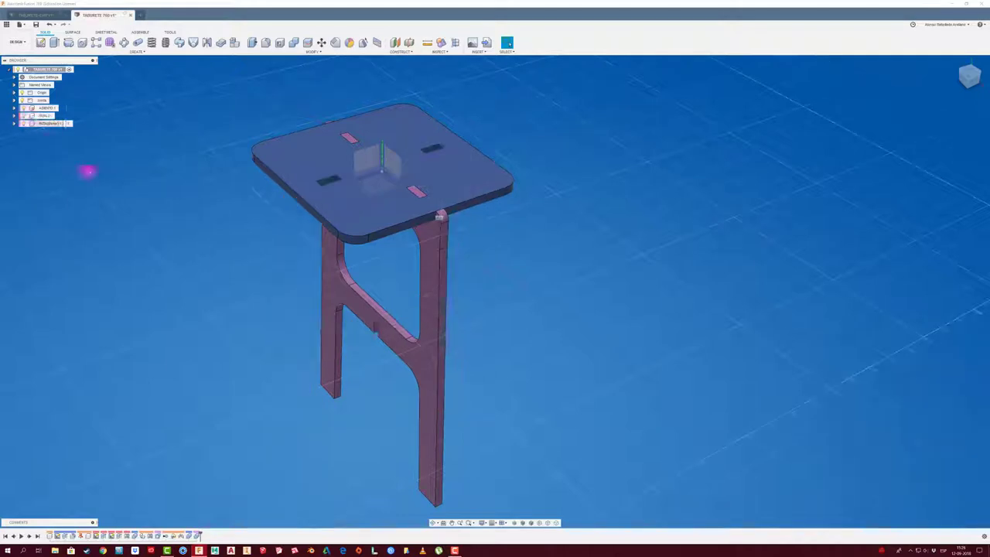
{"action": "mouse_move", "coordinate": [86, 168]}
{"action": "middle_mouse_down", "text": "shift"}
{"action": "mouse_move", "coordinate": [365, 345]}
{"action": "mouse_move", "coordinate": [389, 334]}
{"action": "mouse_move", "coordinate": [26, 116]}
{"action": "middle_mouse_up", "text": "shift"}
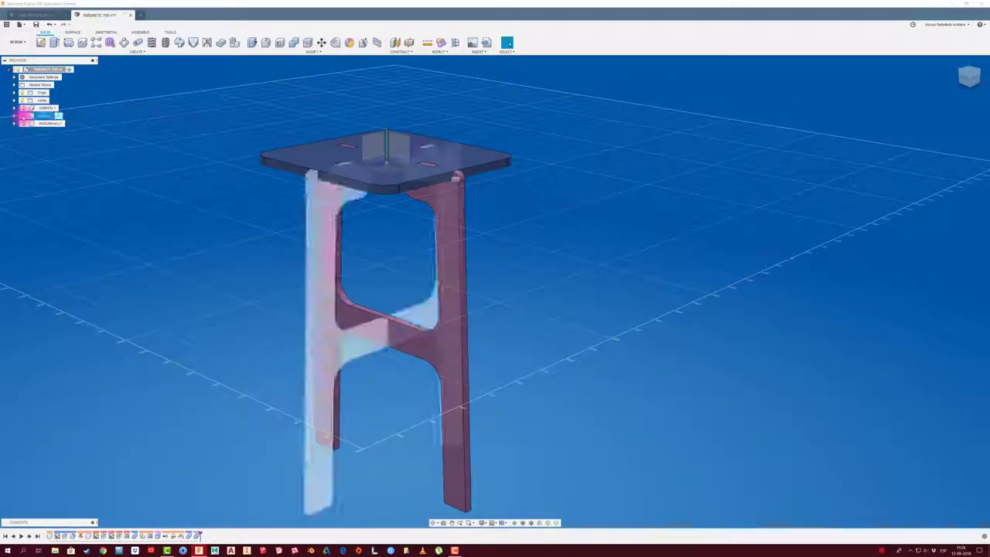
{"action": "left_click", "coordinate": [24, 124]}
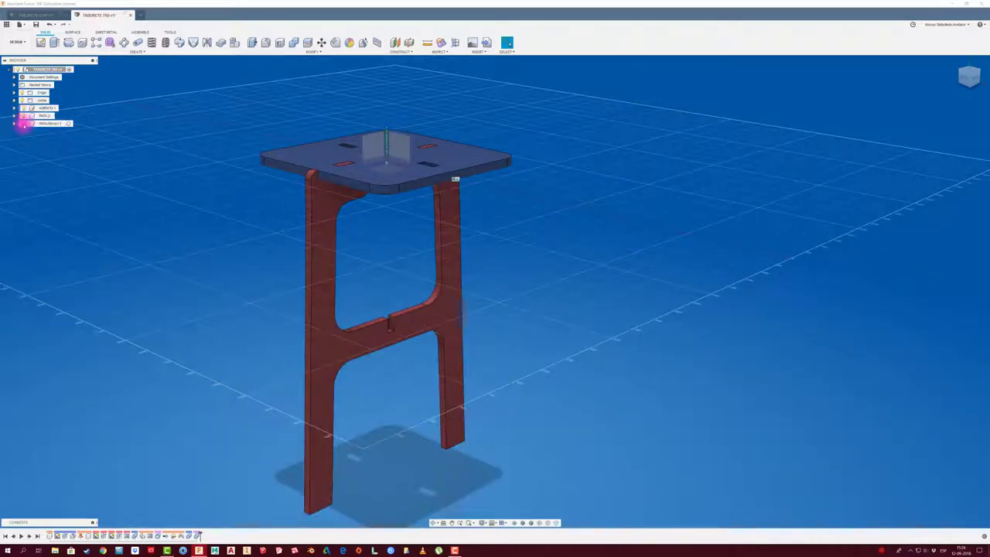
{"action": "mouse_move", "coordinate": [31, 132]}
{"action": "middle_mouse_down", "text": "shift"}
{"action": "mouse_move", "coordinate": [347, 294]}
{"action": "mouse_move", "coordinate": [103, 153]}
{"action": "mouse_move", "coordinate": [170, 175]}
{"action": "mouse_move", "coordinate": [111, 126]}
{"action": "middle_mouse_up", "text": "shift"}
{"action": "left_click", "coordinate": [23, 121]}
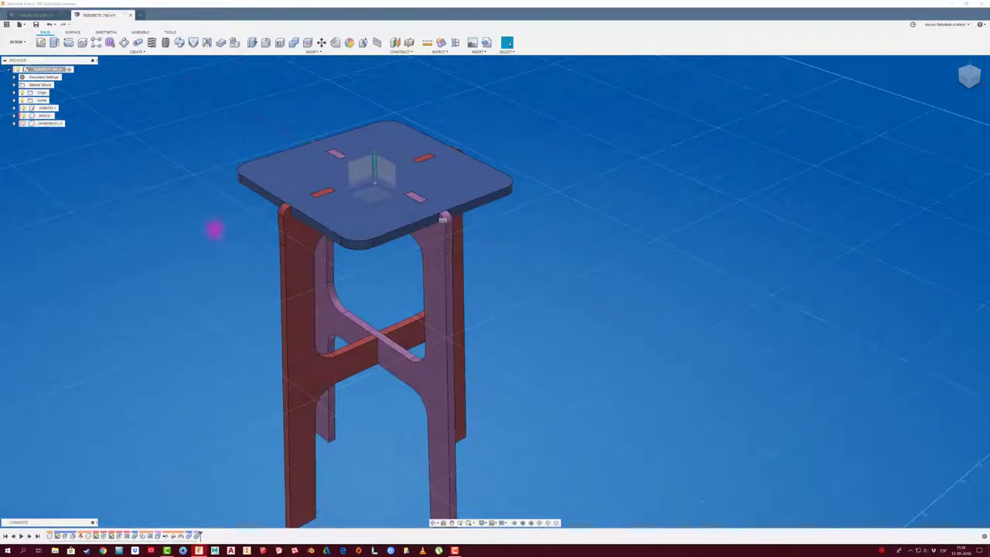
{"action": "middle_click_drag", "start_coordinate": [212, 216], "coordinate": [258, 226], "text": "shift"}
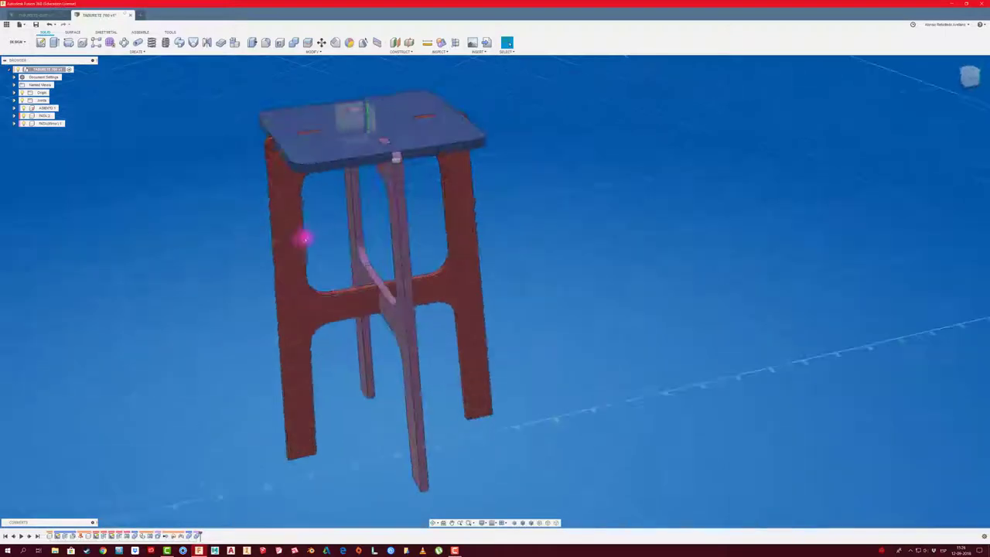
- Pull an H-shaped leg aside, then fix it to the seat with a rigid as-built joint
{"action": "mouse_move", "coordinate": [258, 226]}
{"action": "left_mouse_down"}
{"action": "mouse_move", "coordinate": [336, 271]}
{"action": "mouse_move", "coordinate": [274, 260]}
{"action": "mouse_move", "coordinate": [305, 287]}
{"action": "mouse_move", "coordinate": [398, 324]}
{"action": "mouse_move", "coordinate": [514, 290]}
{"action": "left_mouse_up"}
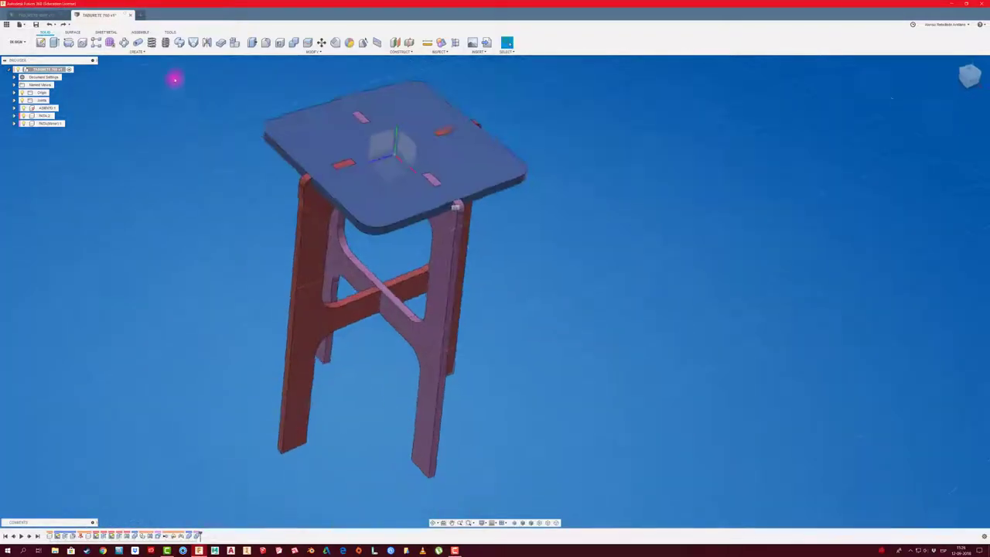
{"action": "left_click", "coordinate": [140, 32]}
{"action": "left_click", "coordinate": [61, 50]}
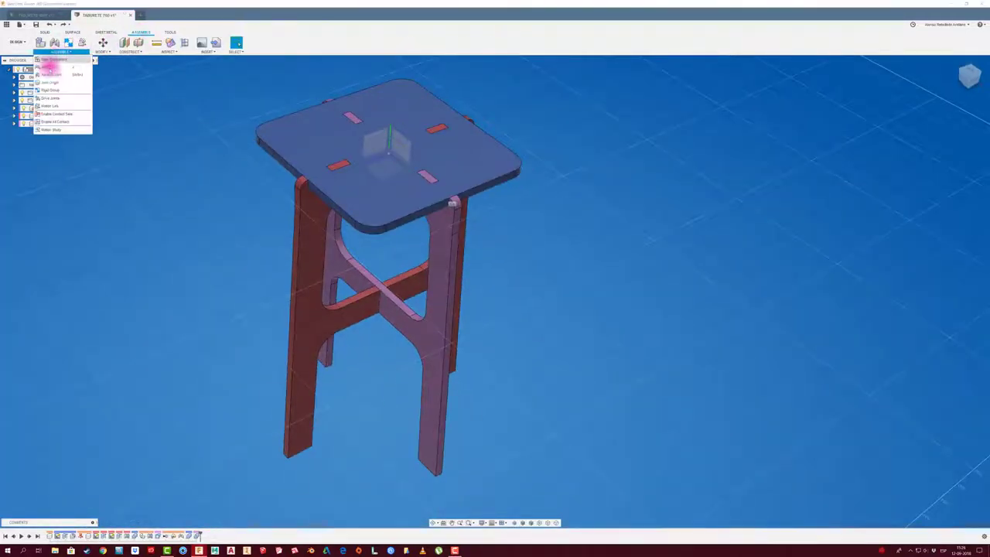
{"action": "left_click", "coordinate": [44, 70]}
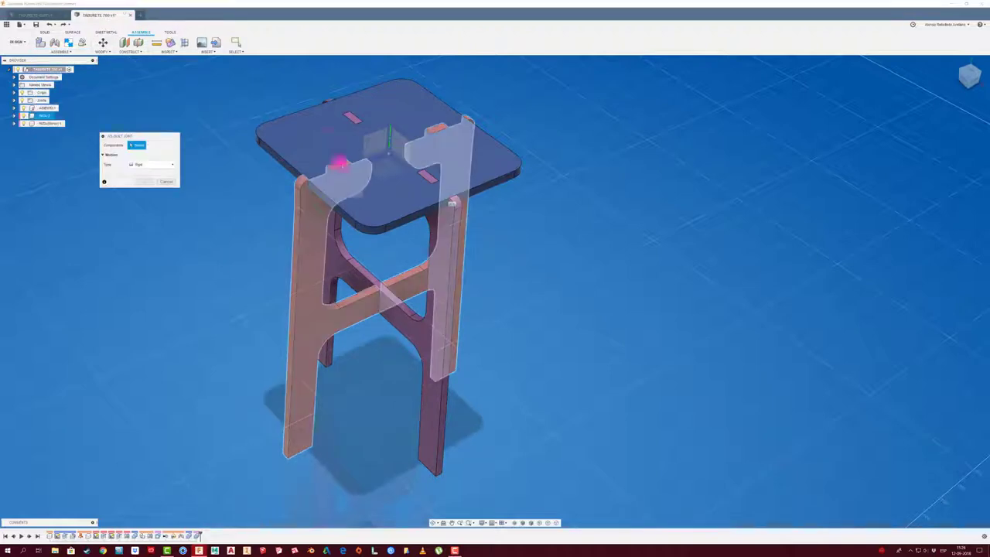
{"action": "left_click", "coordinate": [329, 141]}
{"action": "left_click", "coordinate": [313, 221]}
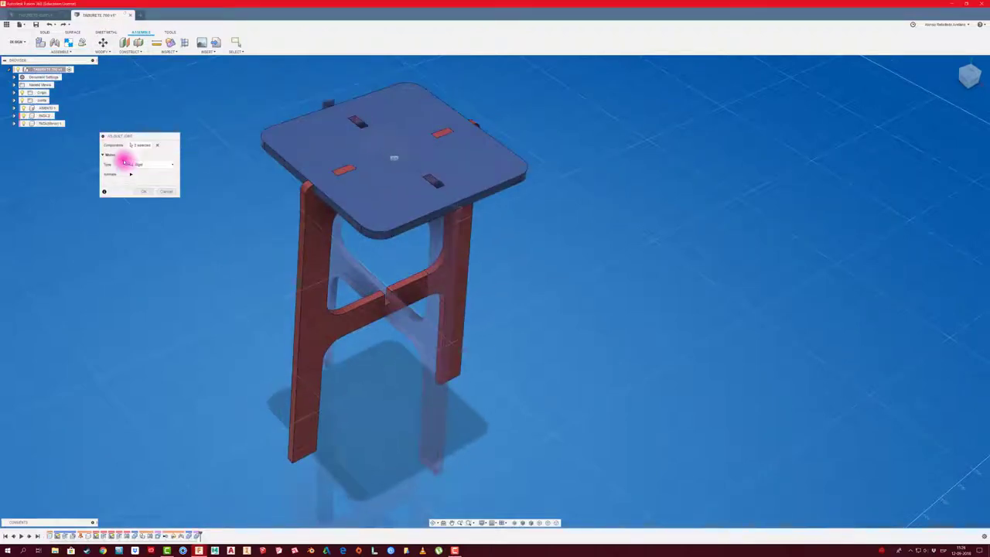
{"action": "left_click", "coordinate": [142, 183]}
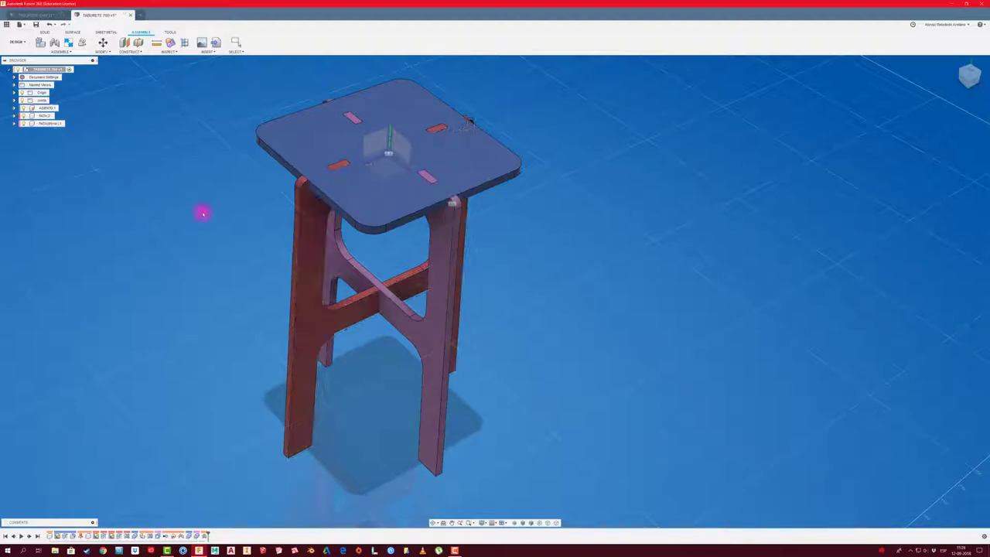
- Review the default Material settings in Preferences and cancel without changing anything
{"action": "middle_click_drag", "start_coordinate": [243, 204], "coordinate": [267, 230], "text": "shift"}
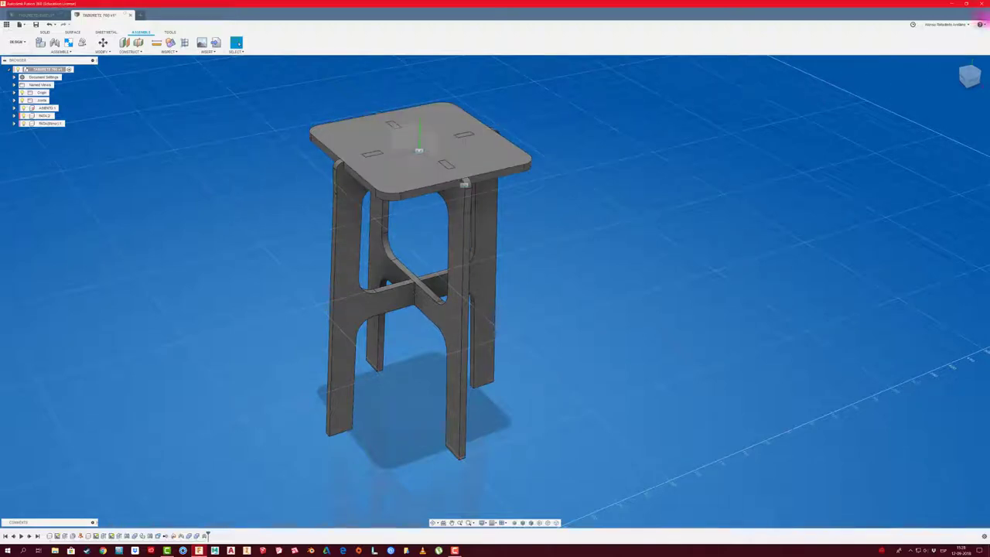
{"action": "left_click", "coordinate": [948, 24]}
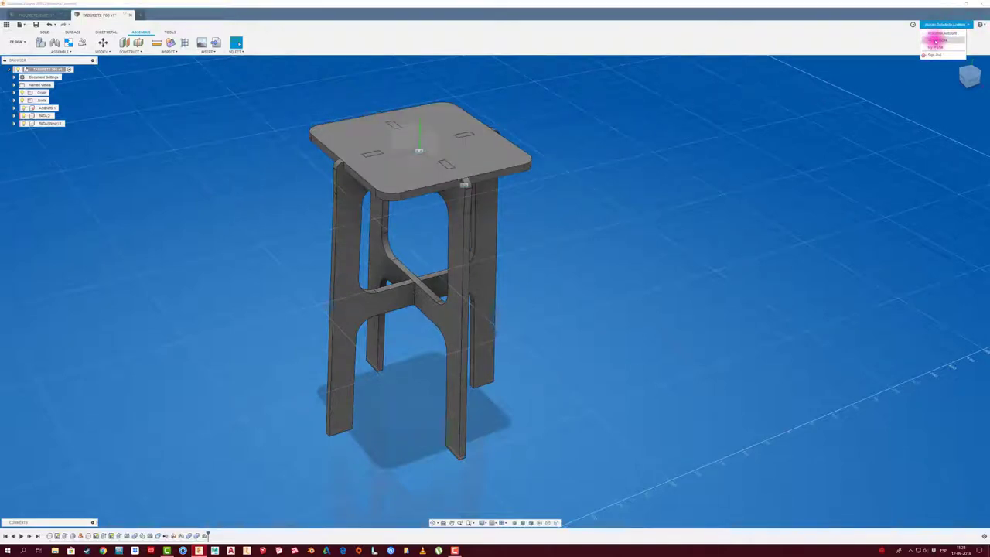
{"action": "left_click", "coordinate": [936, 40]}
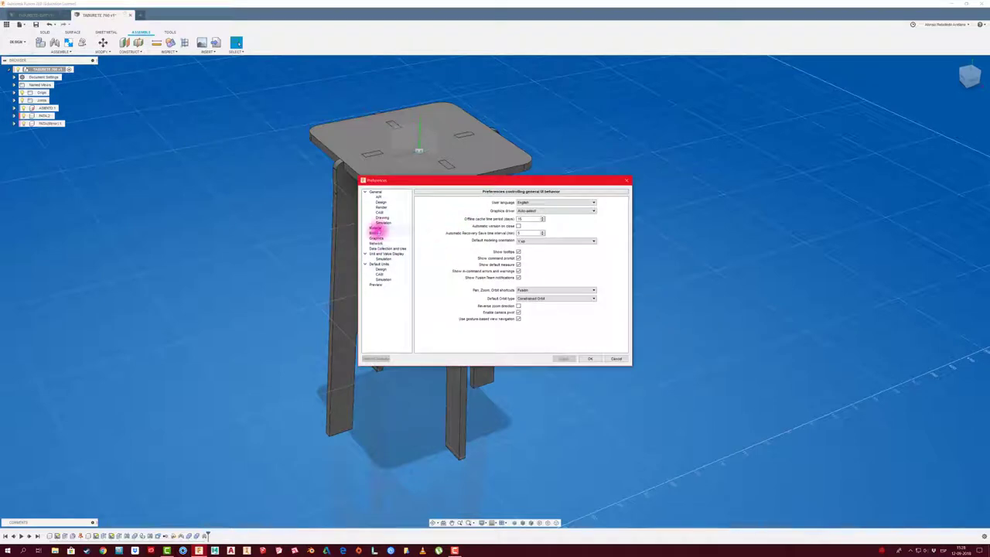
{"action": "left_click", "coordinate": [375, 229]}
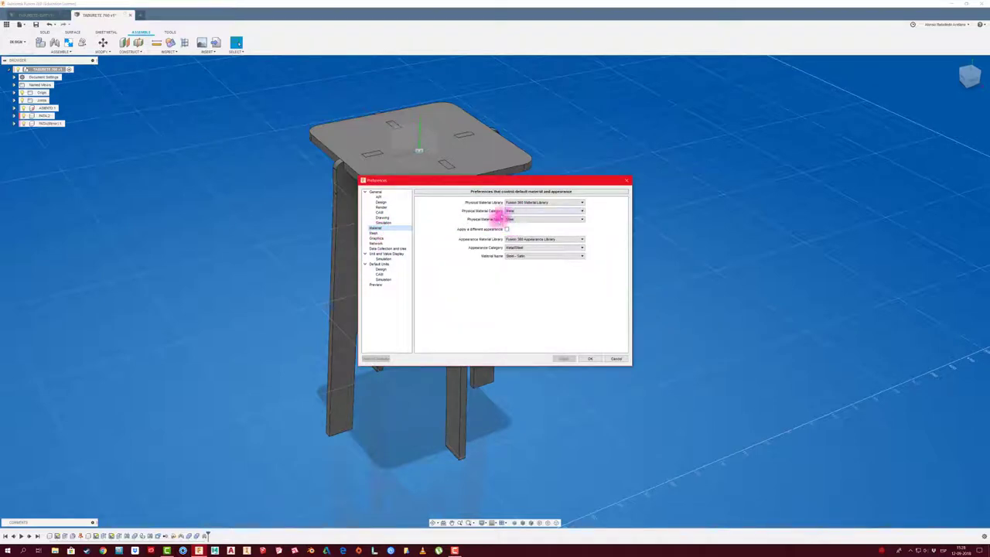
{"action": "left_click", "coordinate": [619, 359]}
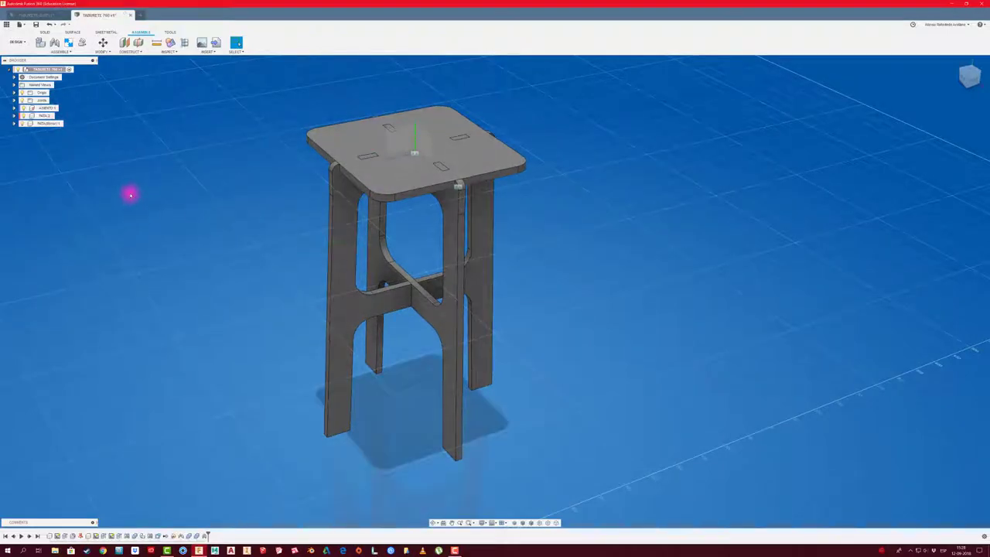
- Select the ASIENTO seat together with the PATA and PATA 2 leg components in the browser
{"action": "left_click", "coordinate": [47, 115]}
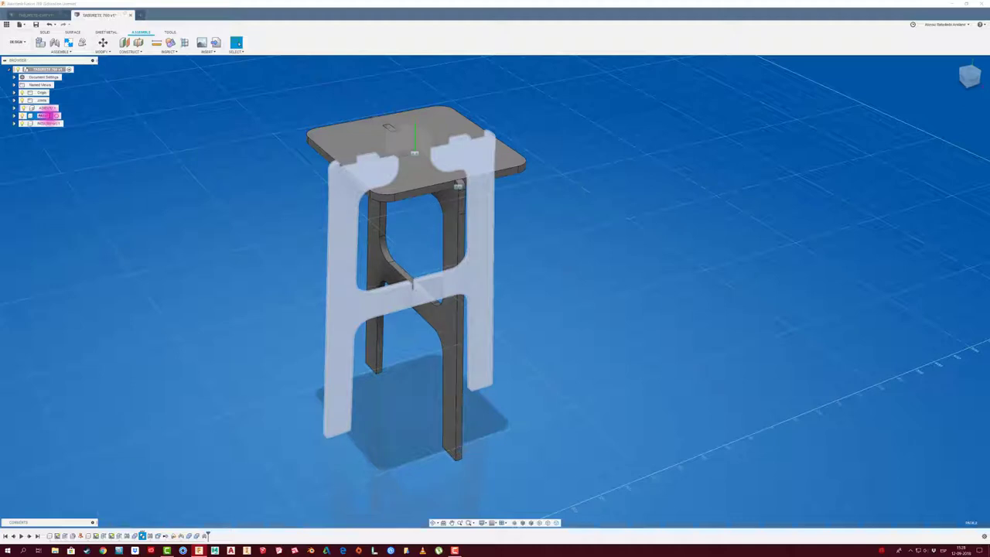
{"action": "left_click", "coordinate": [48, 124]}
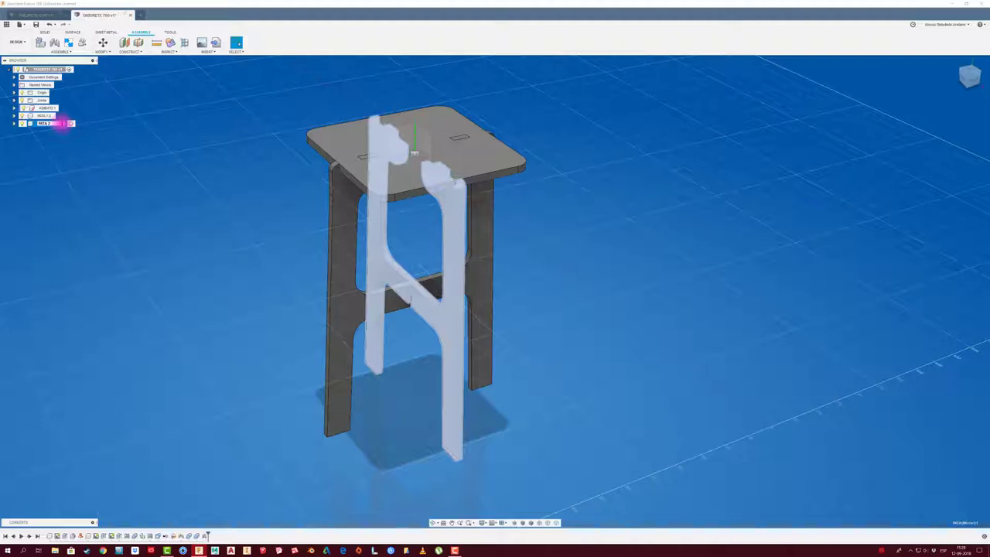
{"action": "left_click", "coordinate": [89, 152]}
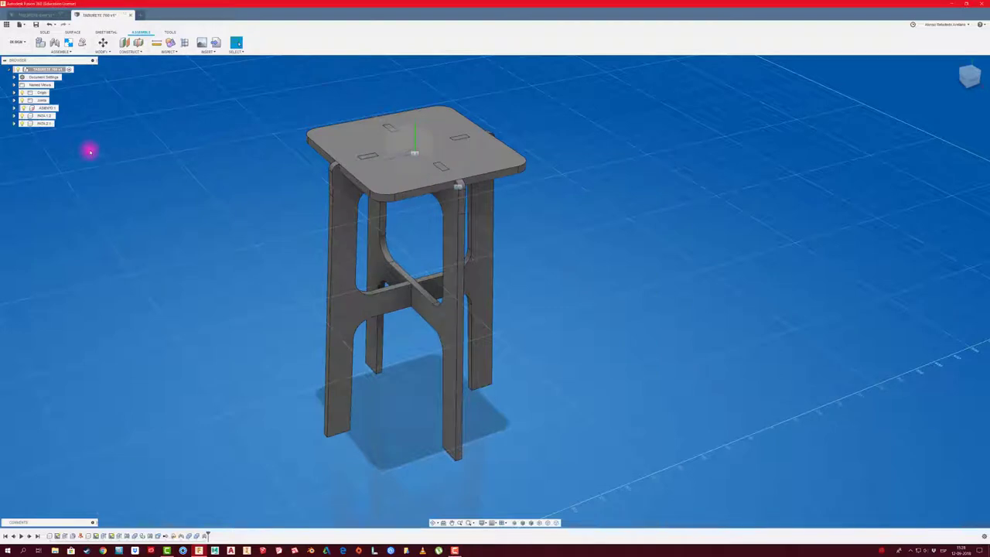
{"action": "left_click", "coordinate": [45, 124]}
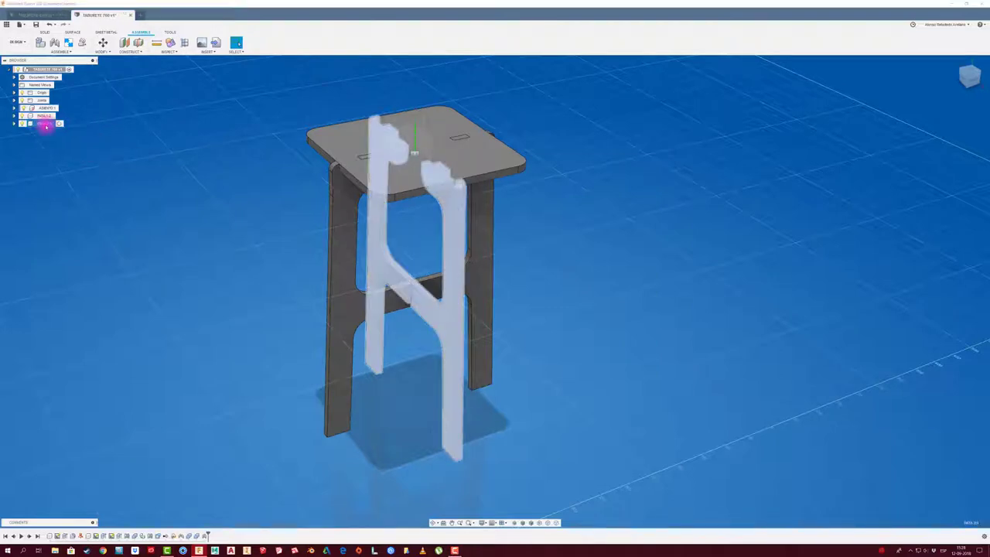
{"action": "left_click", "coordinate": [43, 108], "text": "shift"}
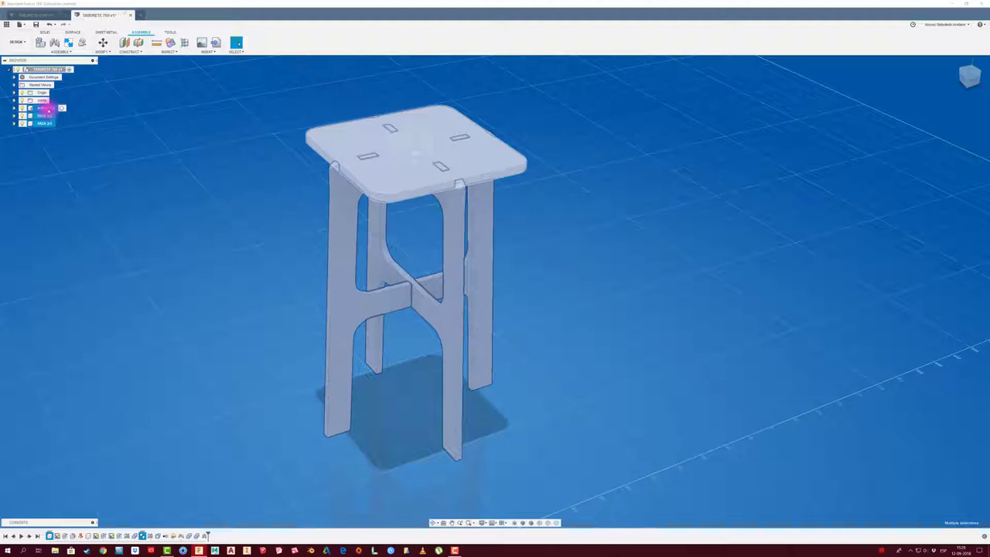
- Apply the Plywood, Finish physical material from the Wood library to the selected stool components
{"action": "right_click", "coordinate": [47, 110]}
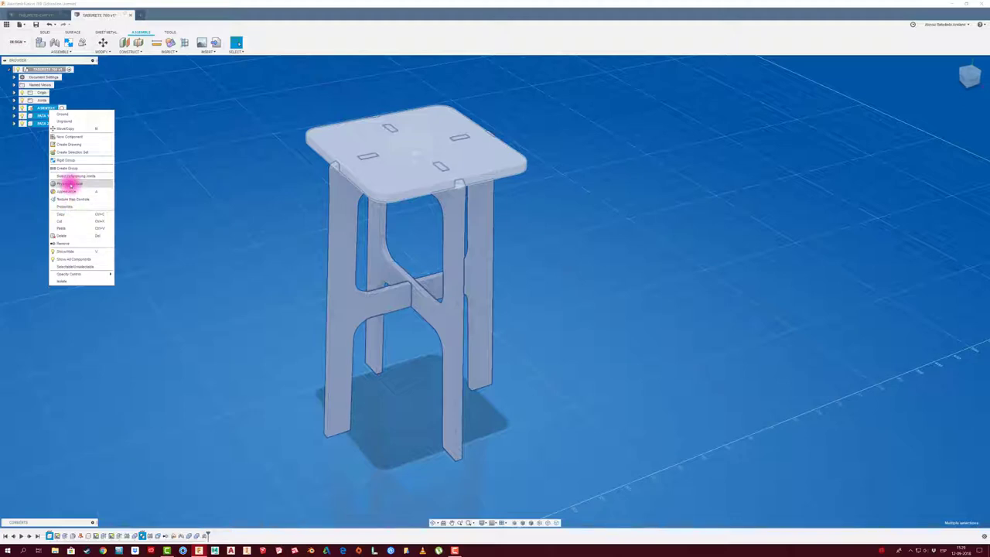
{"action": "left_click", "coordinate": [71, 185]}
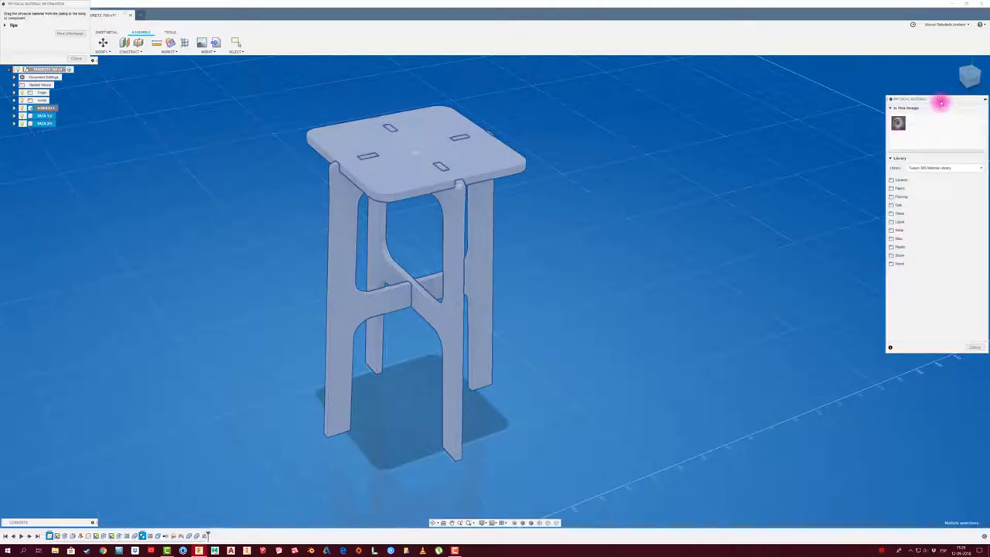
{"action": "left_click_drag", "start_coordinate": [940, 99], "coordinate": [663, 102]}
{"action": "left_click", "coordinate": [625, 266]}
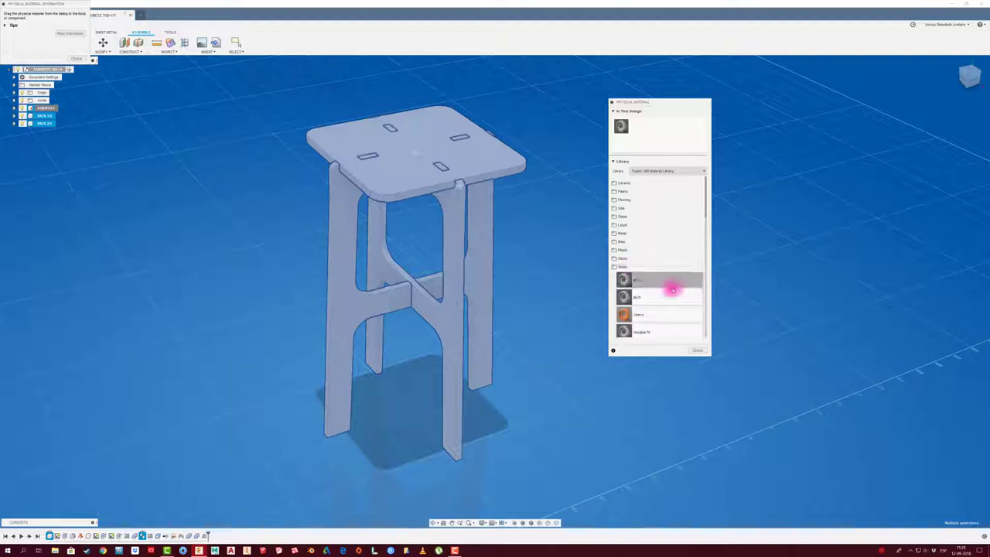
{"action": "scroll", "coordinate": [670, 287], "scroll_direction": "down", "scroll_amount": 3}
{"action": "left_click", "coordinate": [672, 290]}
{"action": "scroll", "coordinate": [673, 290], "scroll_direction": "down", "scroll_amount": 2}
{"action": "scroll", "coordinate": [672, 288], "scroll_direction": "down", "scroll_amount": 2}
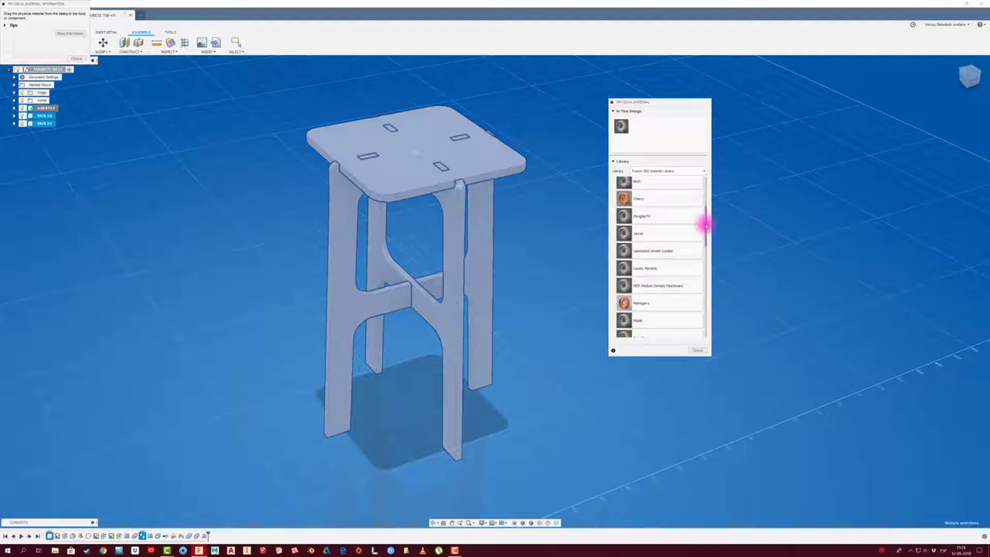
{"action": "left_click_drag", "start_coordinate": [706, 225], "coordinate": [704, 275]}
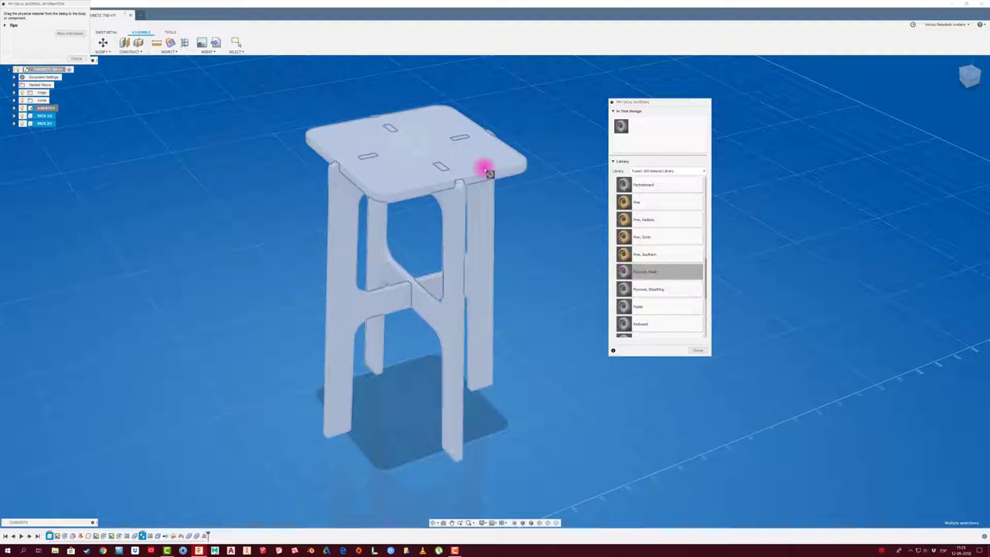
{"action": "left_click_drag", "start_coordinate": [502, 186], "coordinate": [484, 166]}
{"action": "left_click", "coordinate": [698, 351]}
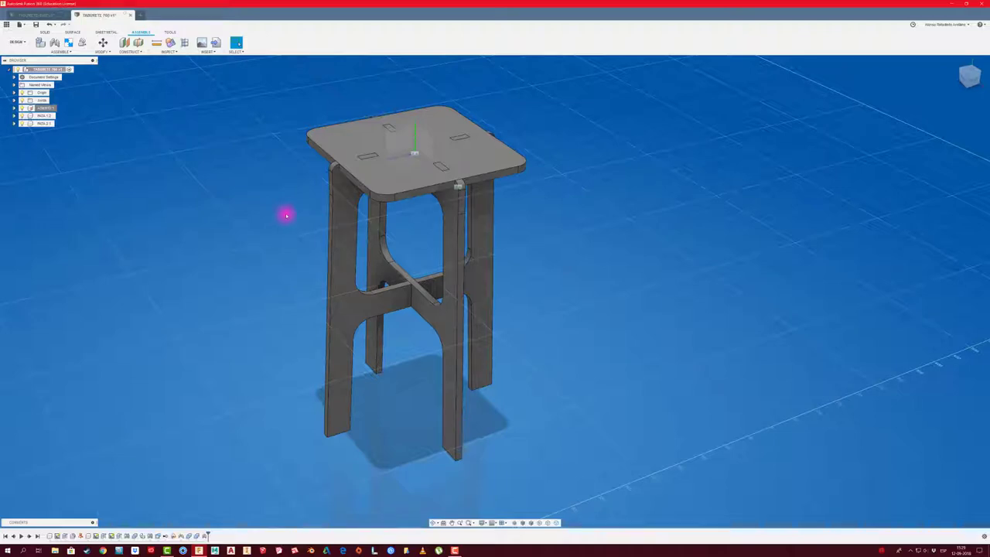
- Give the seat the yellow 3D Maple - Painted appearance from Wood > Painted
{"action": "key", "text": "a"}
{"action": "left_click_drag", "start_coordinate": [901, 98], "coordinate": [627, 96]}
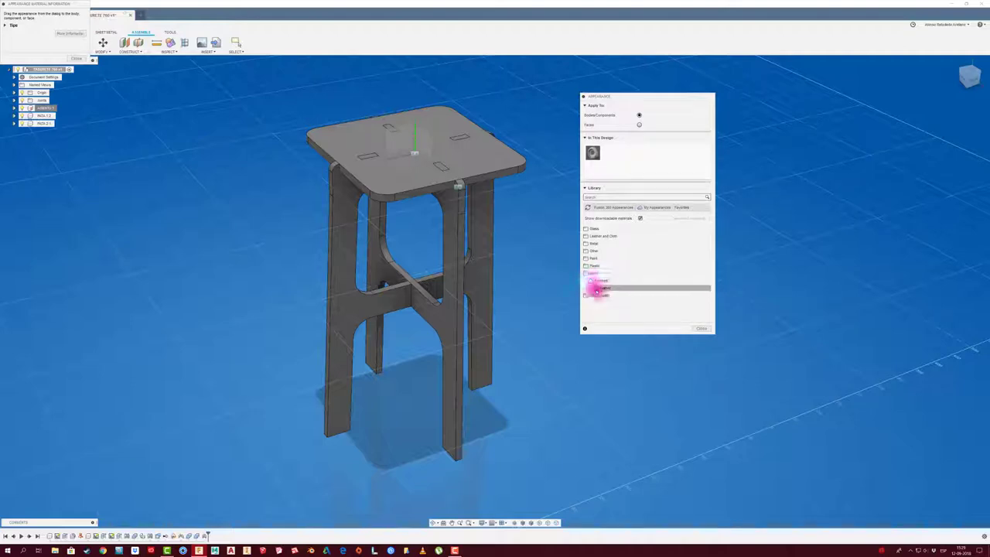
{"action": "left_click", "coordinate": [596, 280]}
{"action": "scroll", "coordinate": [611, 298], "scroll_direction": "down", "scroll_amount": 2}
{"action": "scroll", "coordinate": [613, 301], "scroll_direction": "down", "scroll_amount": 1}
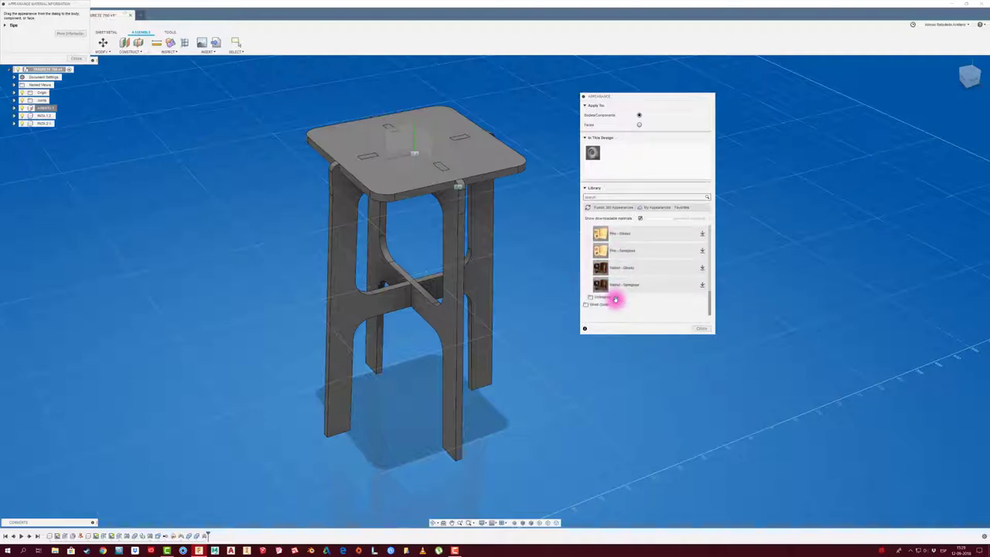
{"action": "left_click", "coordinate": [597, 295]}
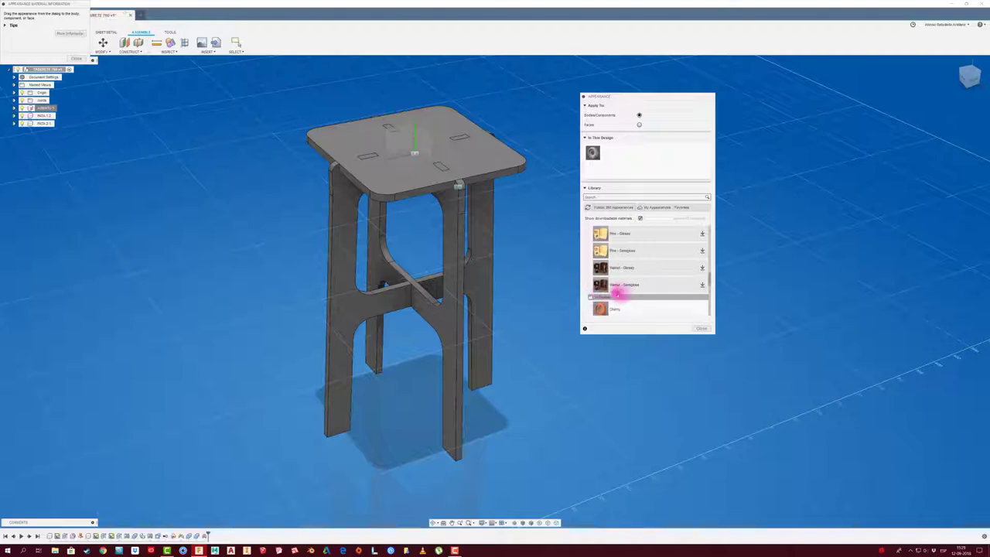
{"action": "scroll", "coordinate": [620, 289], "scroll_direction": "down", "scroll_amount": 2}
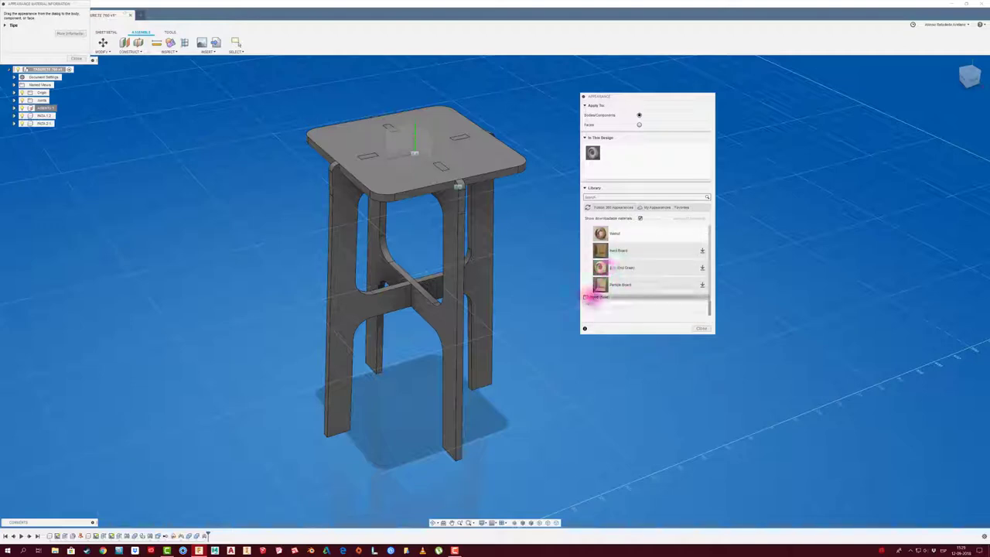
{"action": "left_click", "coordinate": [621, 300]}
{"action": "scroll", "coordinate": [611, 286], "scroll_direction": "down", "scroll_amount": 2}
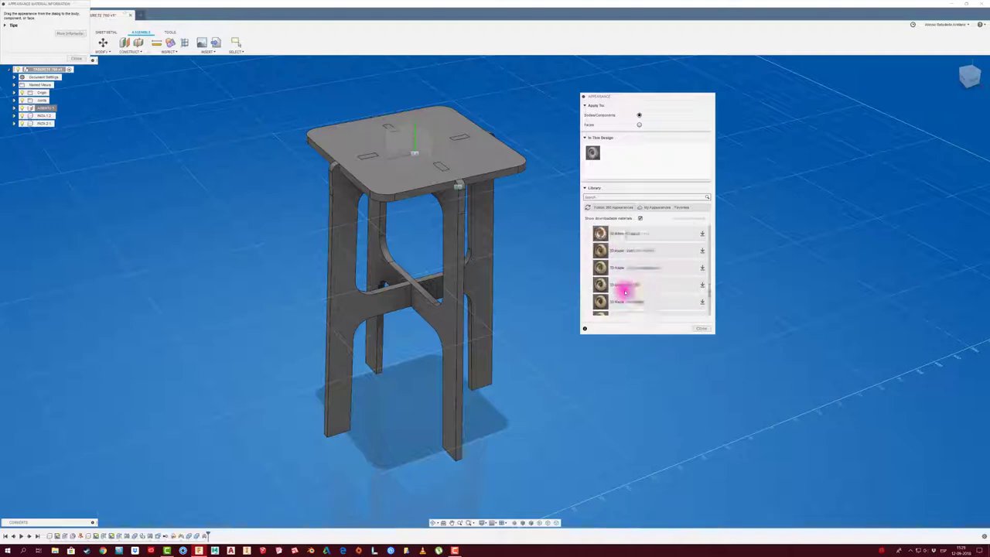
{"action": "left_click", "coordinate": [613, 284]}
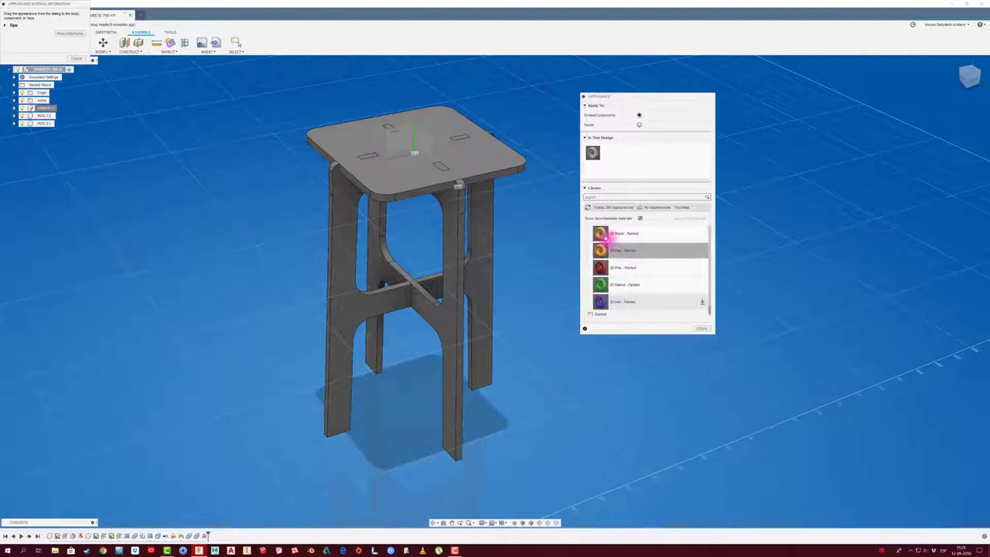
{"action": "left_click_drag", "start_coordinate": [600, 233], "coordinate": [475, 163]}
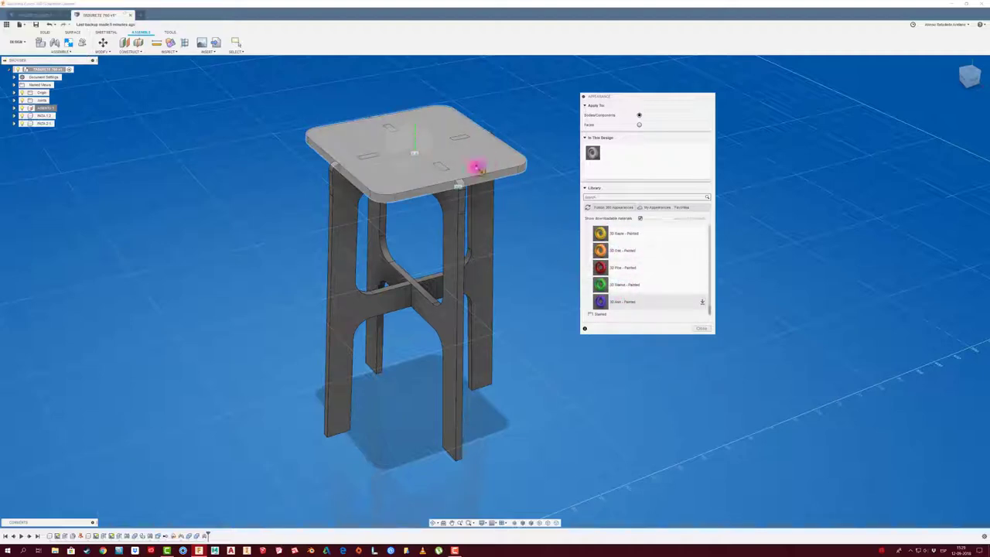
{"action": "left_click_drag", "start_coordinate": [510, 212], "coordinate": [514, 213]}
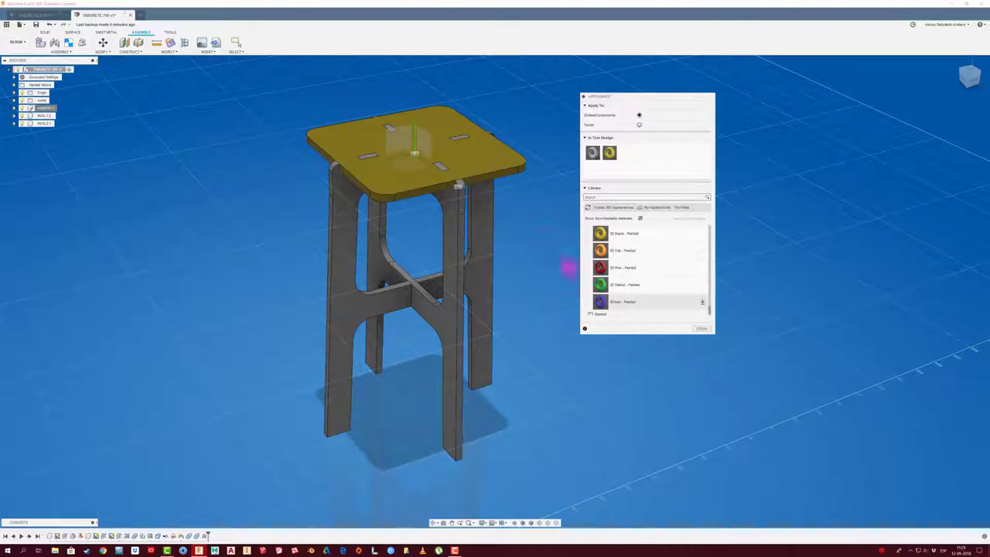
- Apply the orange 3D Oak - Painted appearance to the legs and cross pieces
{"action": "scroll", "coordinate": [471, 170], "scroll_direction": "up", "scroll_amount": 2}
{"action": "scroll", "coordinate": [508, 155], "scroll_direction": "up", "scroll_amount": 2}
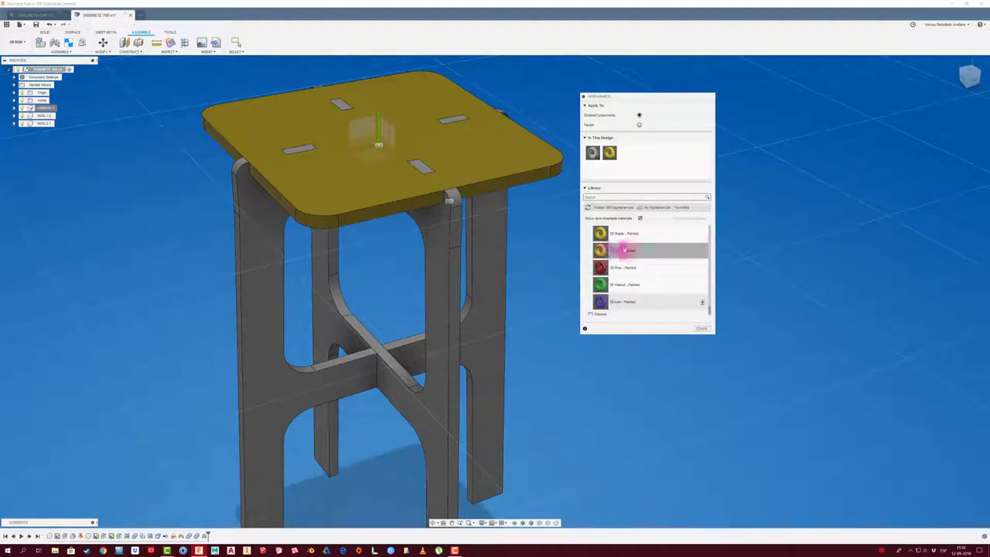
{"action": "left_click_drag", "start_coordinate": [601, 250], "coordinate": [524, 294]}
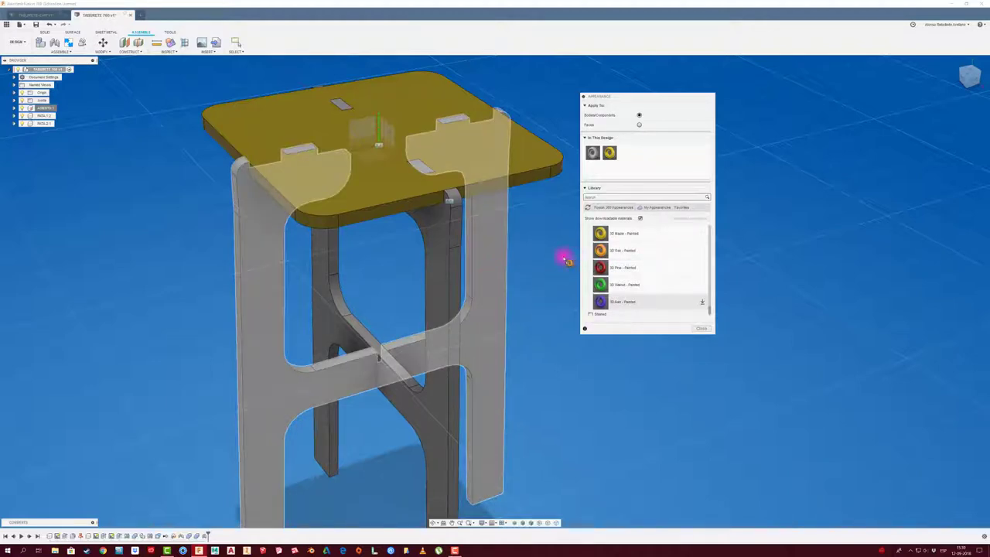
{"action": "left_click_drag", "start_coordinate": [566, 260], "coordinate": [441, 274]}
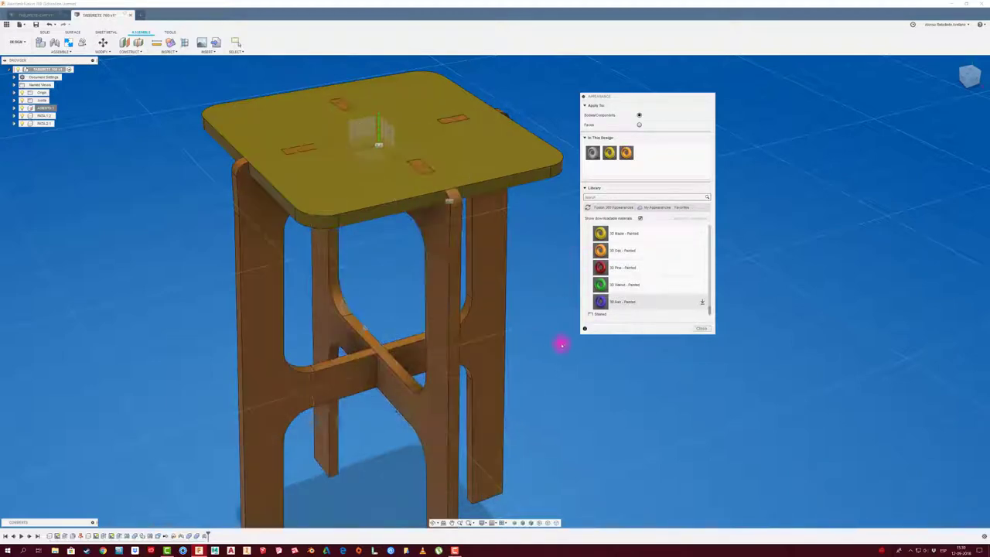
- Close the Appearance library and save the coloured stool design as a new version
{"action": "left_click", "coordinate": [701, 328]}
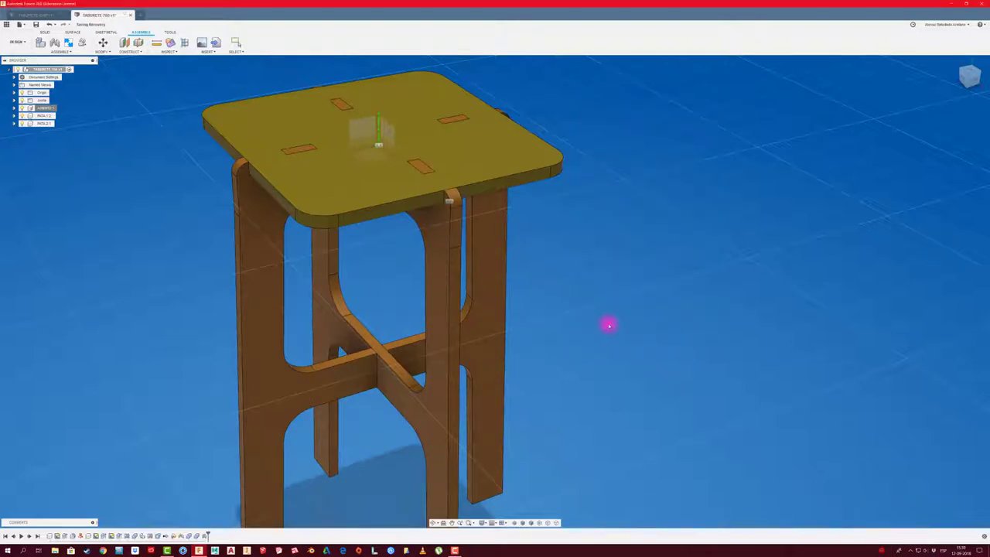
{"action": "scroll", "coordinate": [608, 296], "scroll_direction": "down", "scroll_amount": 3}
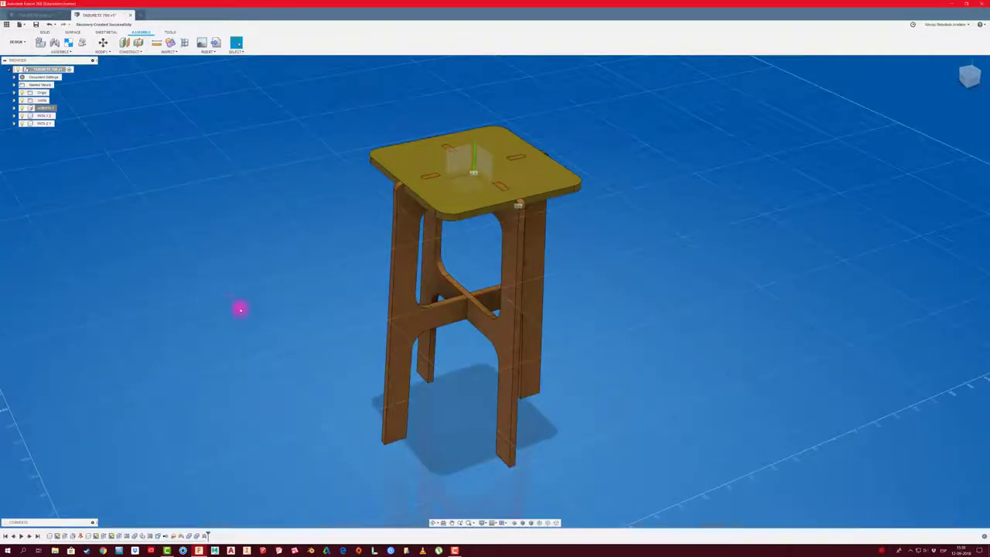
{"action": "mouse_move", "coordinate": [304, 276]}
{"action": "middle_mouse_down", "text": "shift"}
{"action": "mouse_move", "coordinate": [270, 194]}
{"action": "mouse_move", "coordinate": [314, 201]}
{"action": "mouse_move", "coordinate": [279, 178]}
{"action": "middle_mouse_up", "text": "shift"}
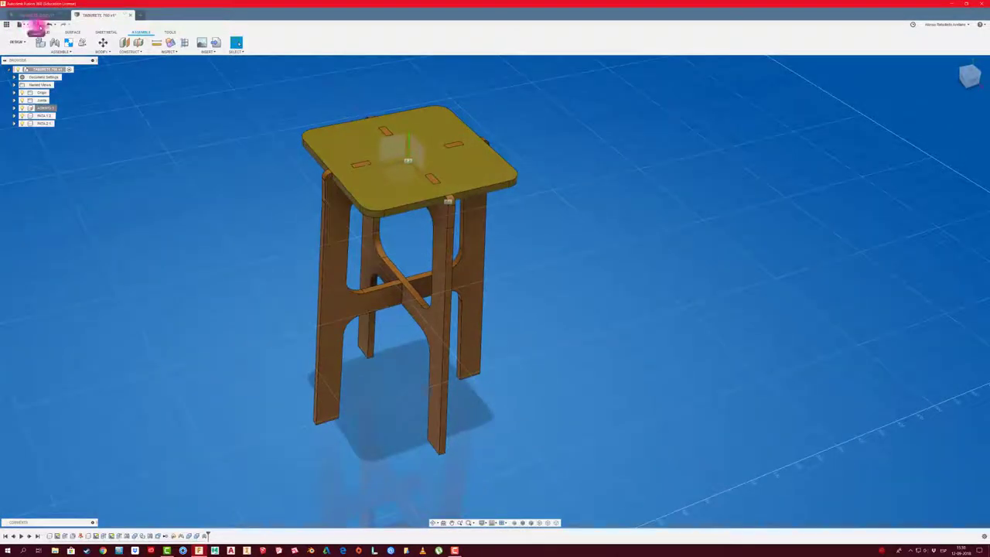
{"action": "left_click", "coordinate": [36, 24]}
{"action": "left_click", "coordinate": [490, 271]}
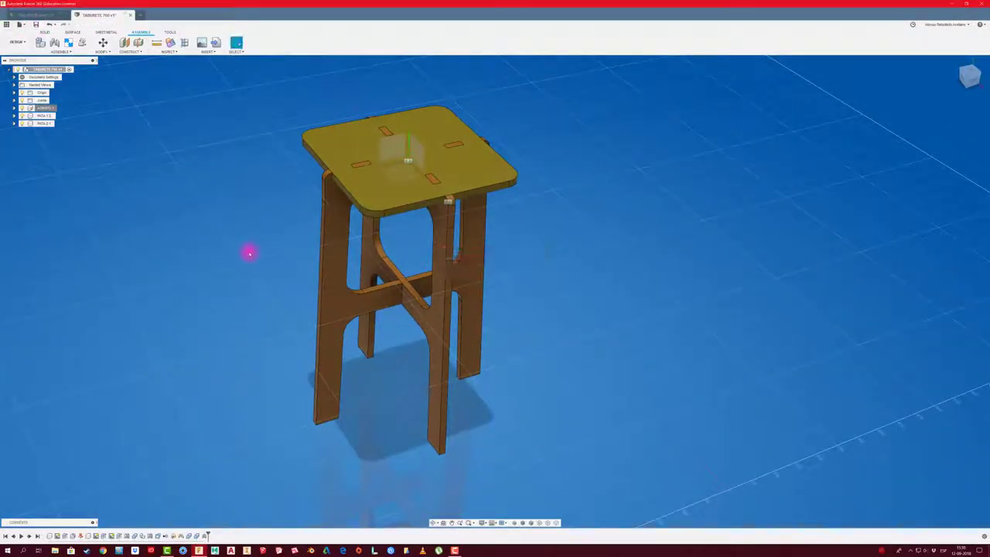
{"action": "scroll", "coordinate": [249, 253], "scroll_direction": "up", "scroll_amount": 2}
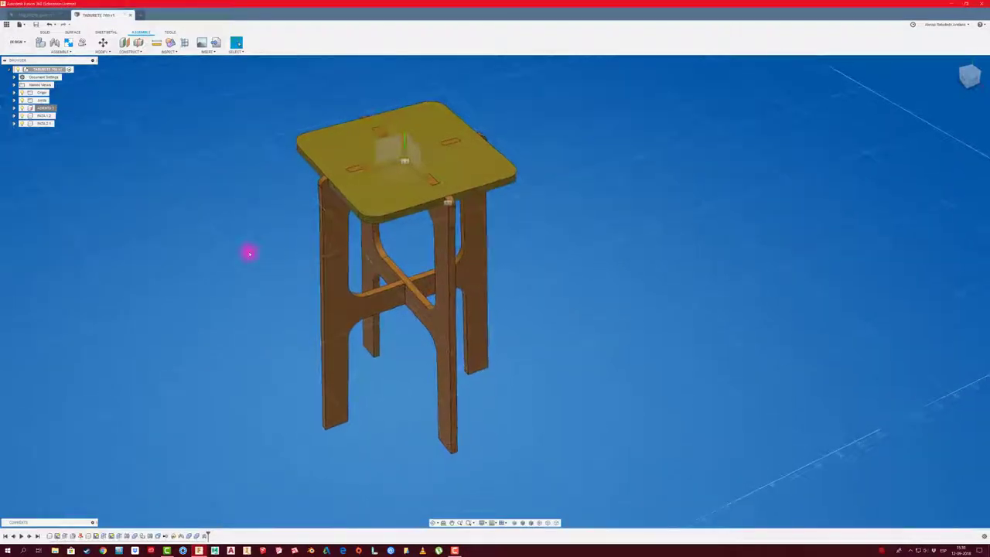
{"action": "scroll", "coordinate": [249, 253], "scroll_direction": "up", "scroll_amount": 1}
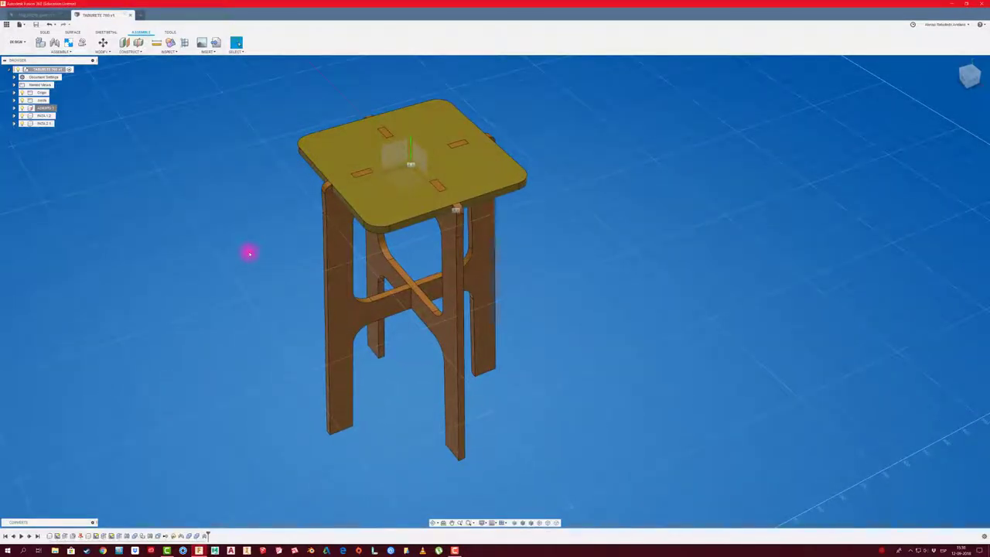